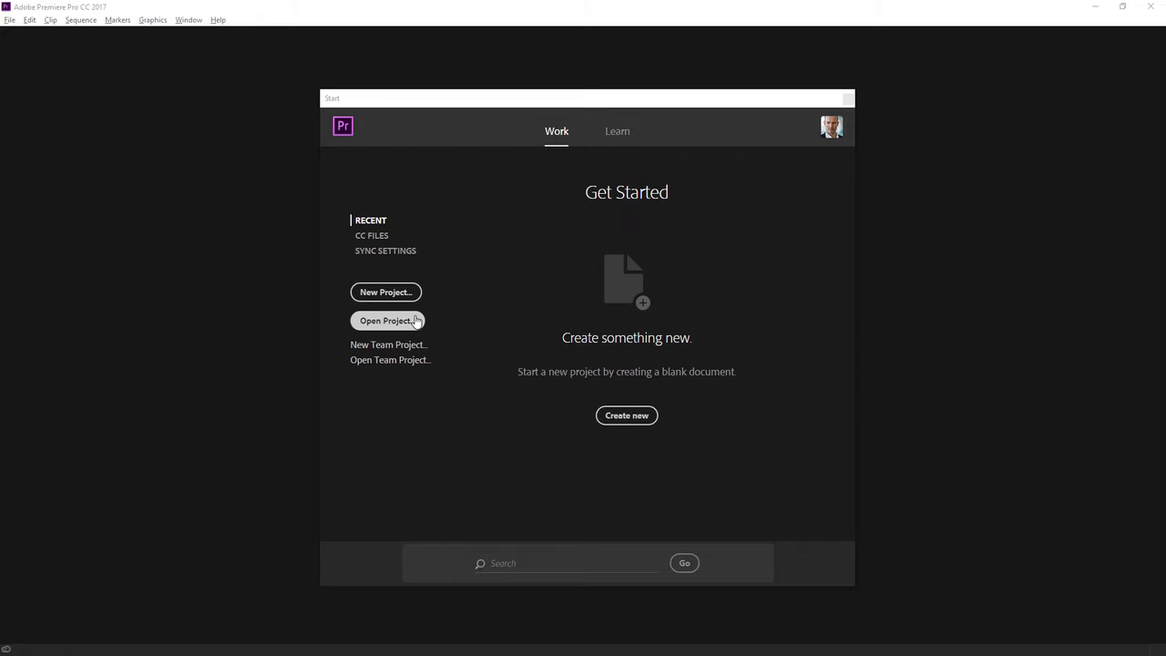
Open the project 01_01 Create a project.prproj from the MEDIA folder.
click(415, 321)
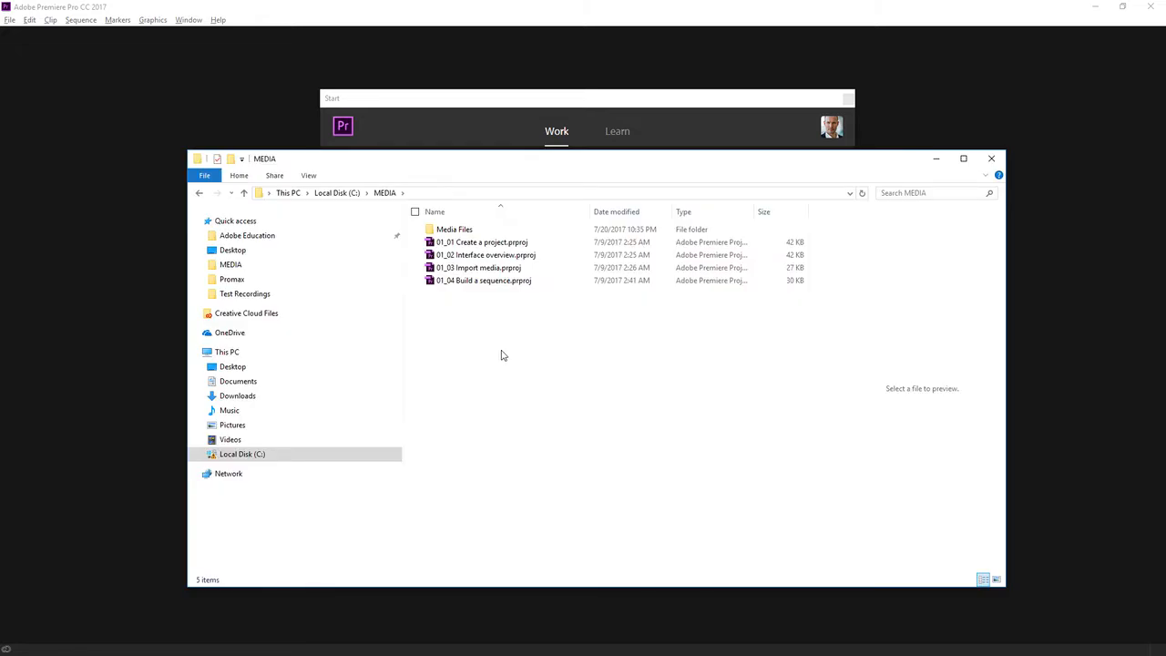
click(489, 136)
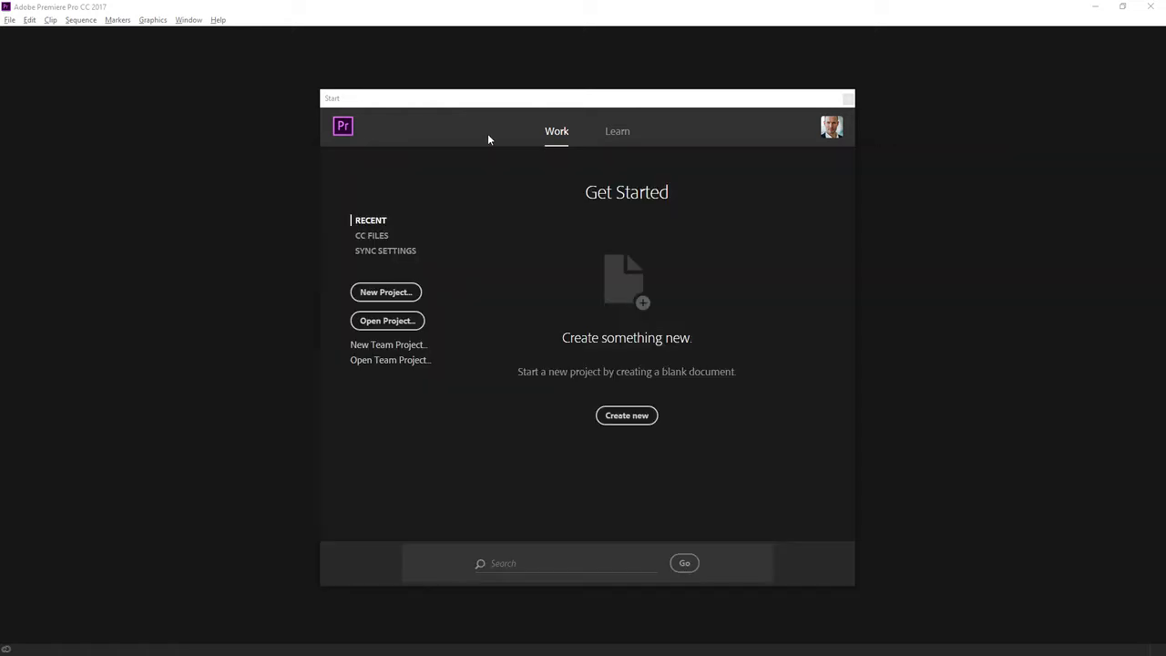
click(412, 324)
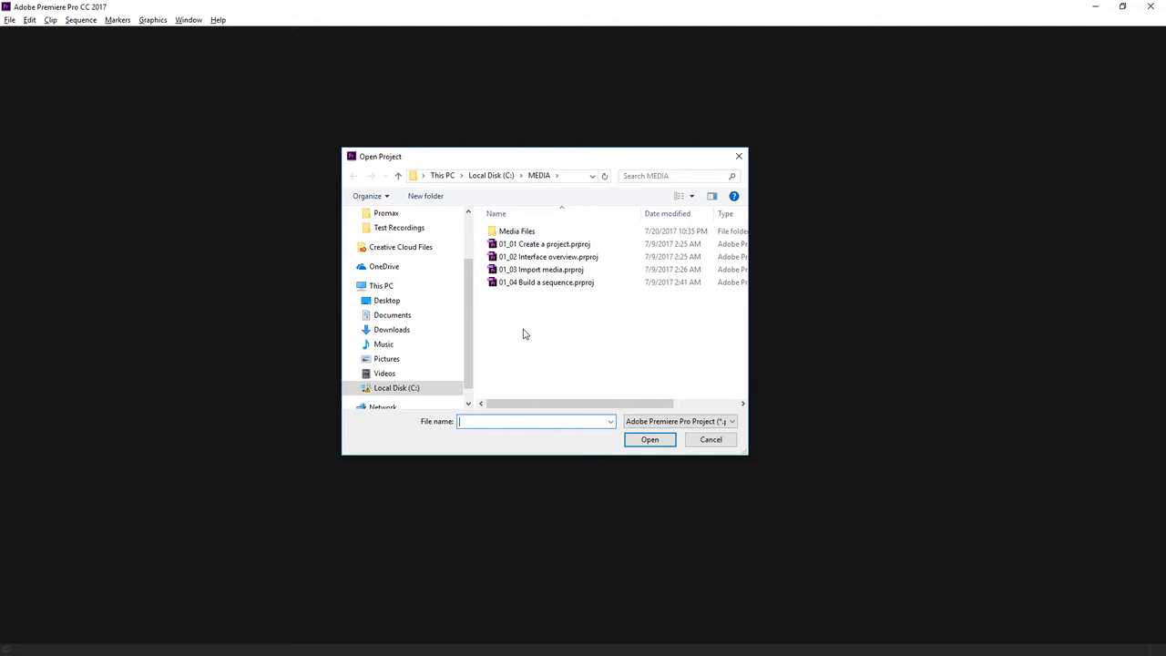
click(565, 248)
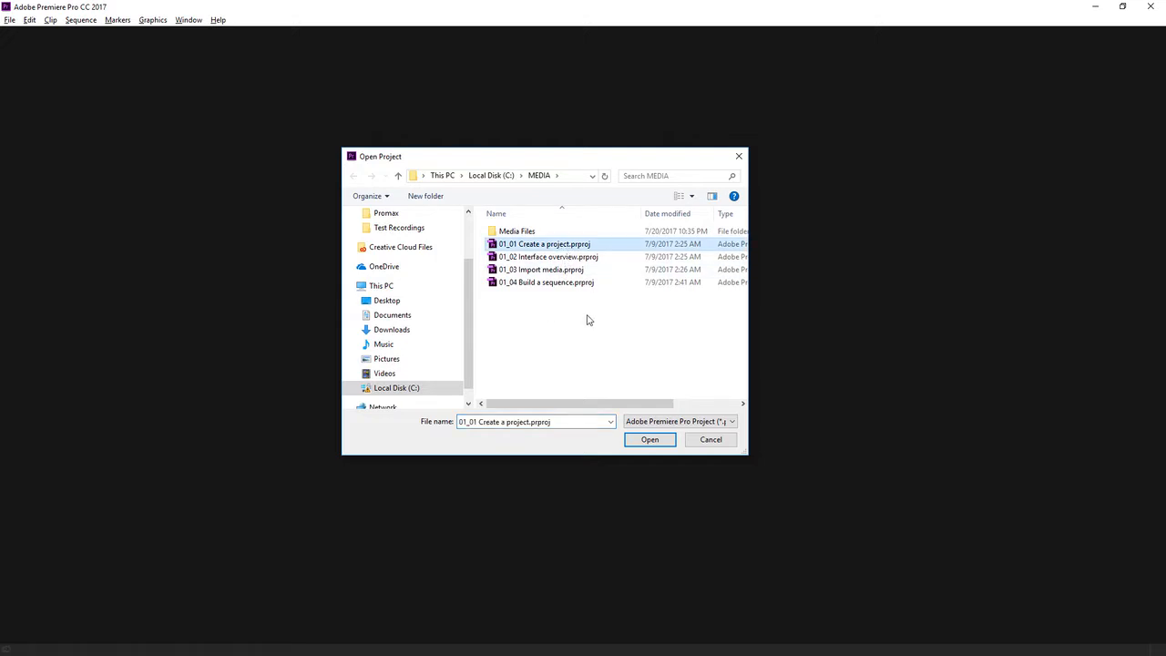
click(647, 441)
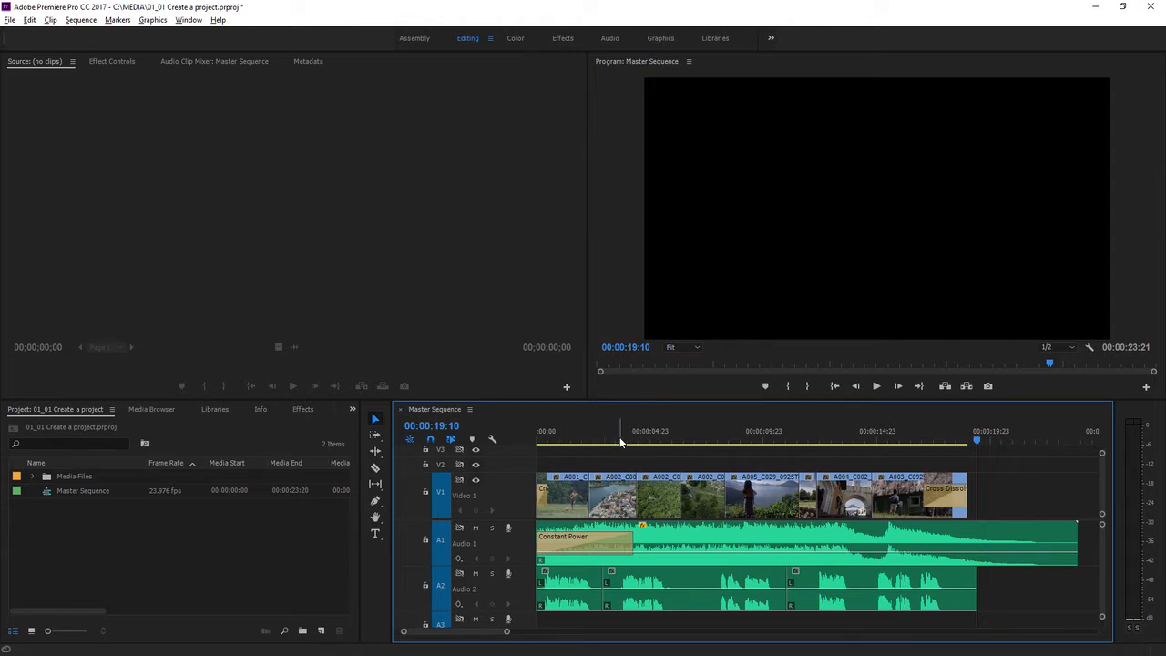
Expand the Media Files folder in the project and open clip A002_C009_092221_001.mp4 in the Source Monitor.
click(683, 441)
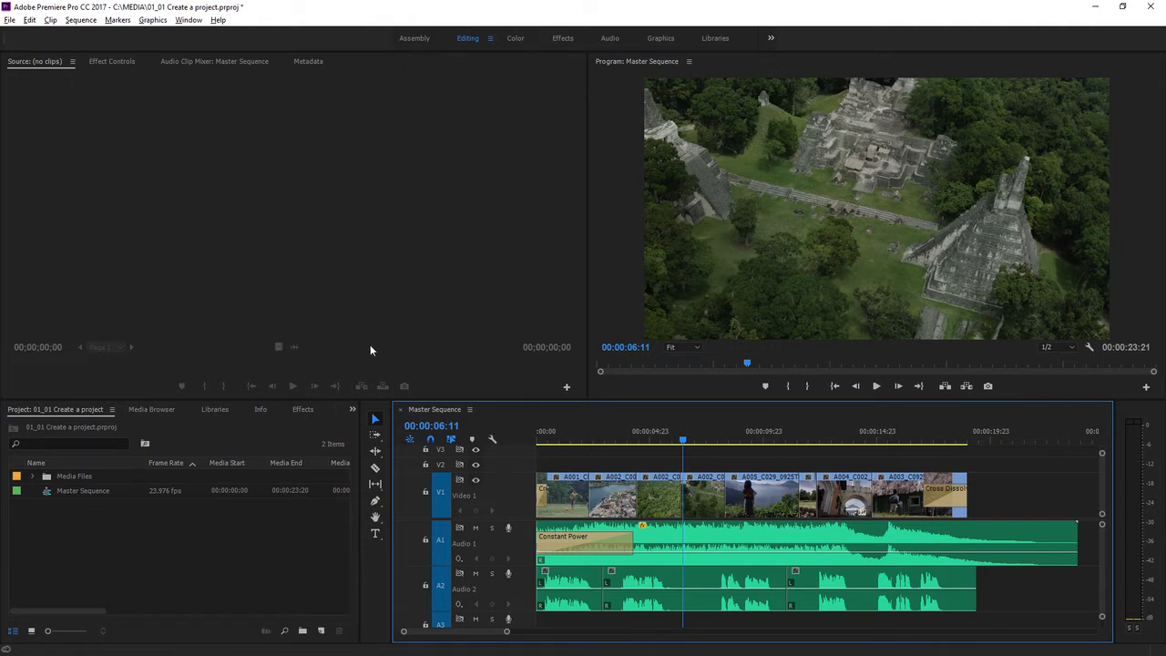
click(195, 518)
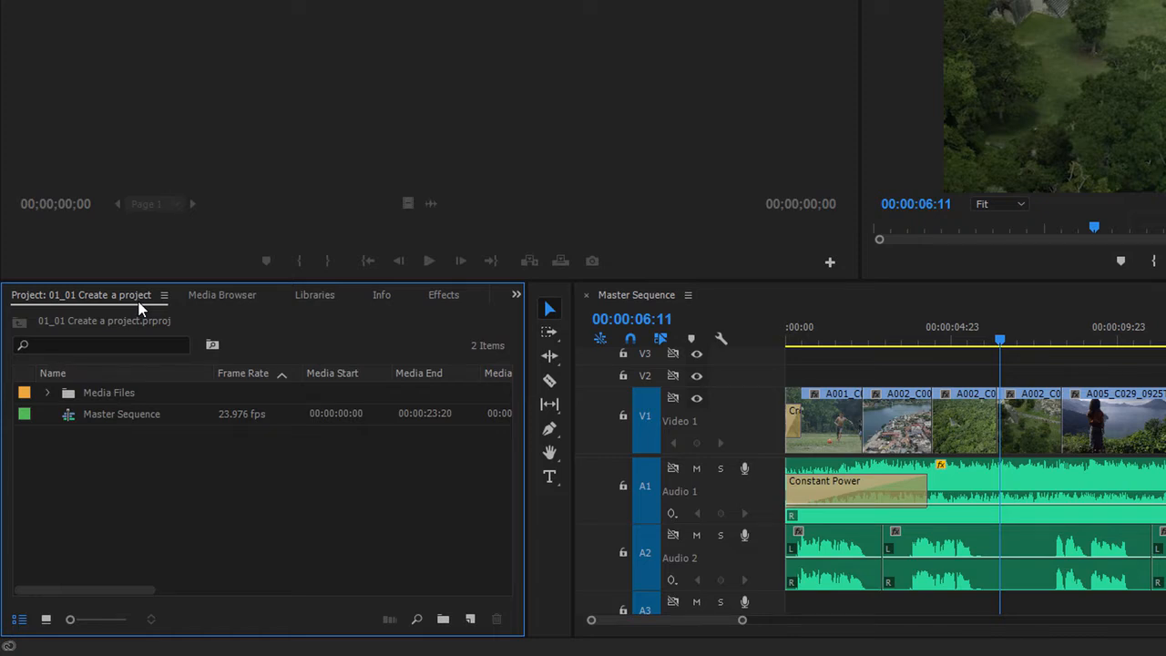
click(48, 393)
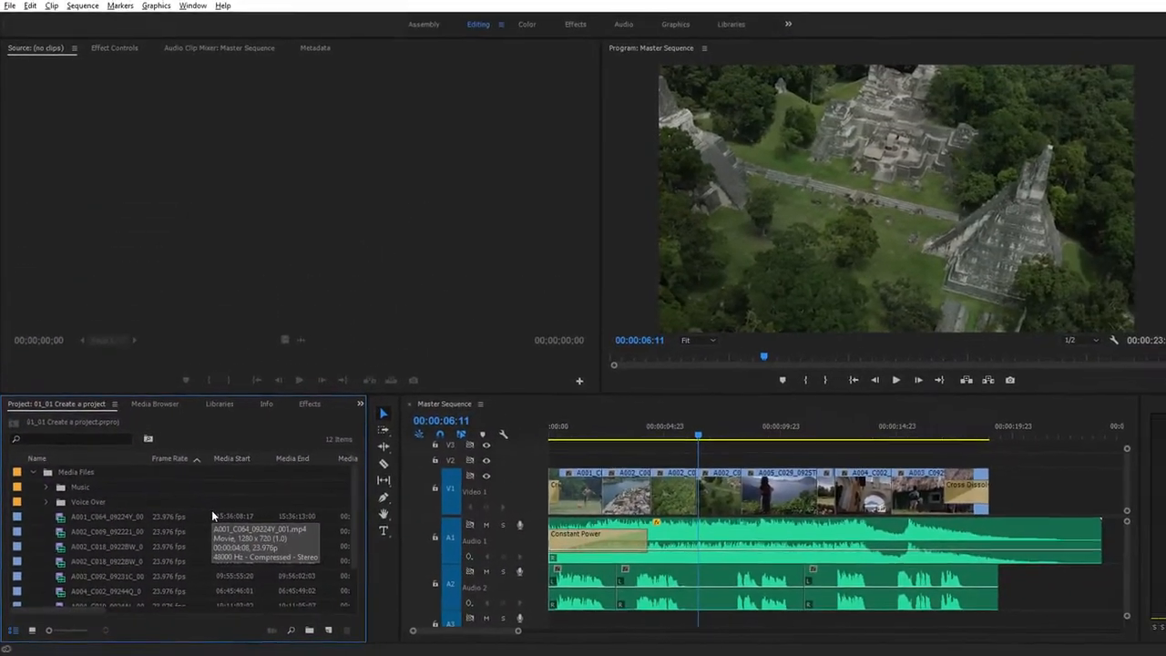
double_click(62, 533)
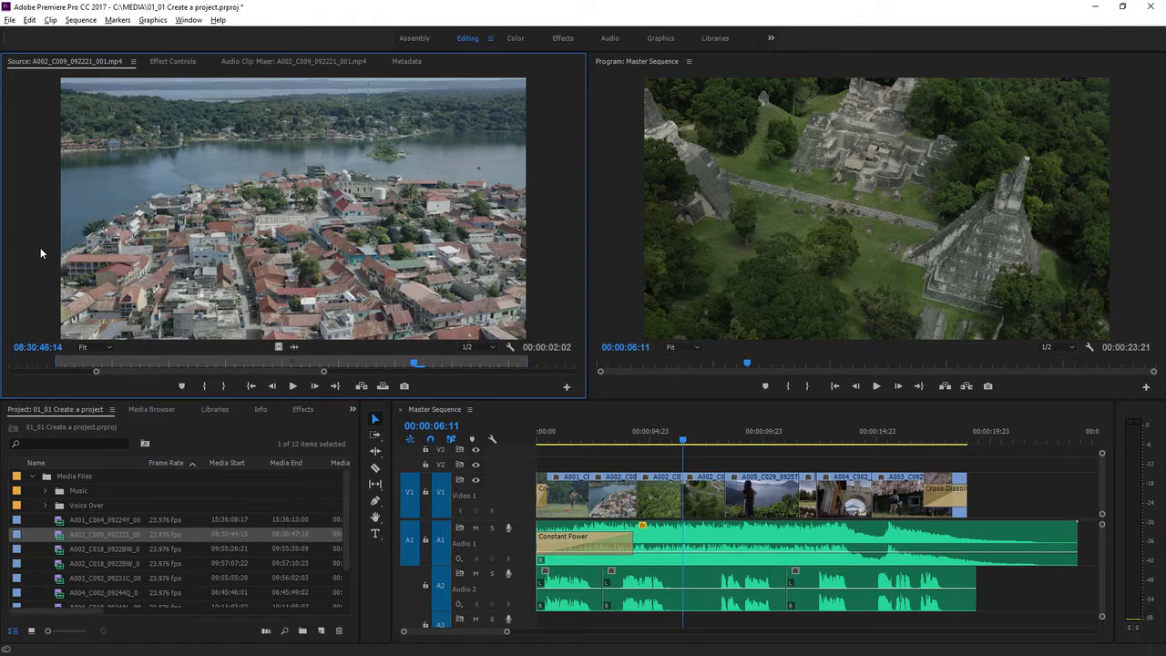
click(627, 239)
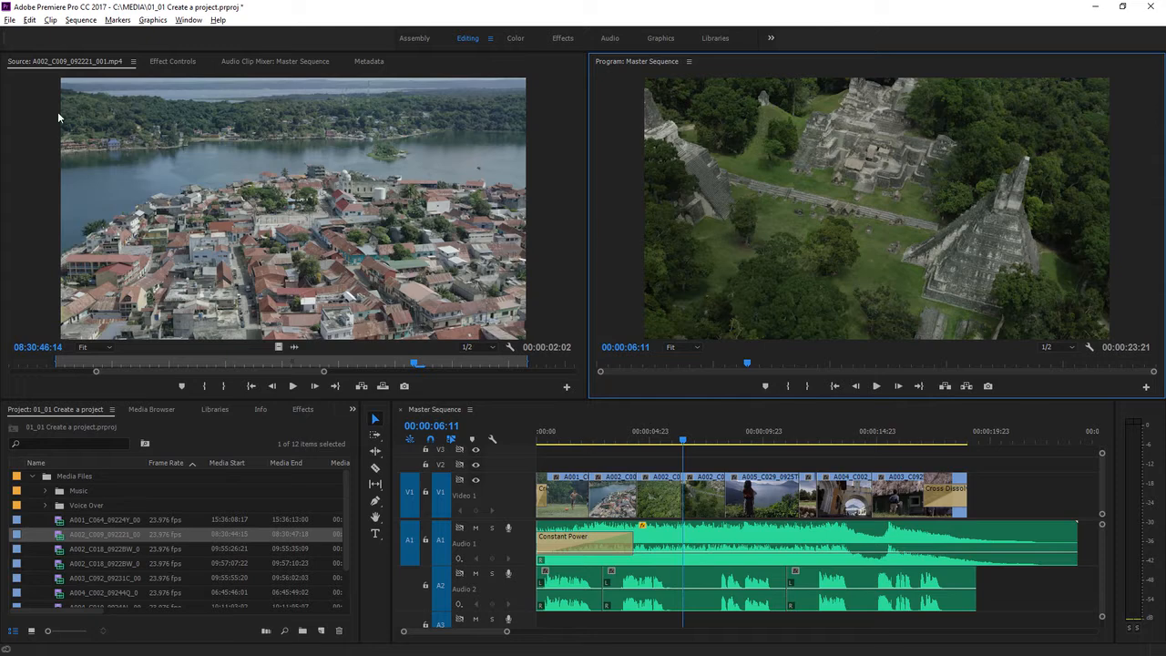
Close the current project without saving changes.
click(11, 20)
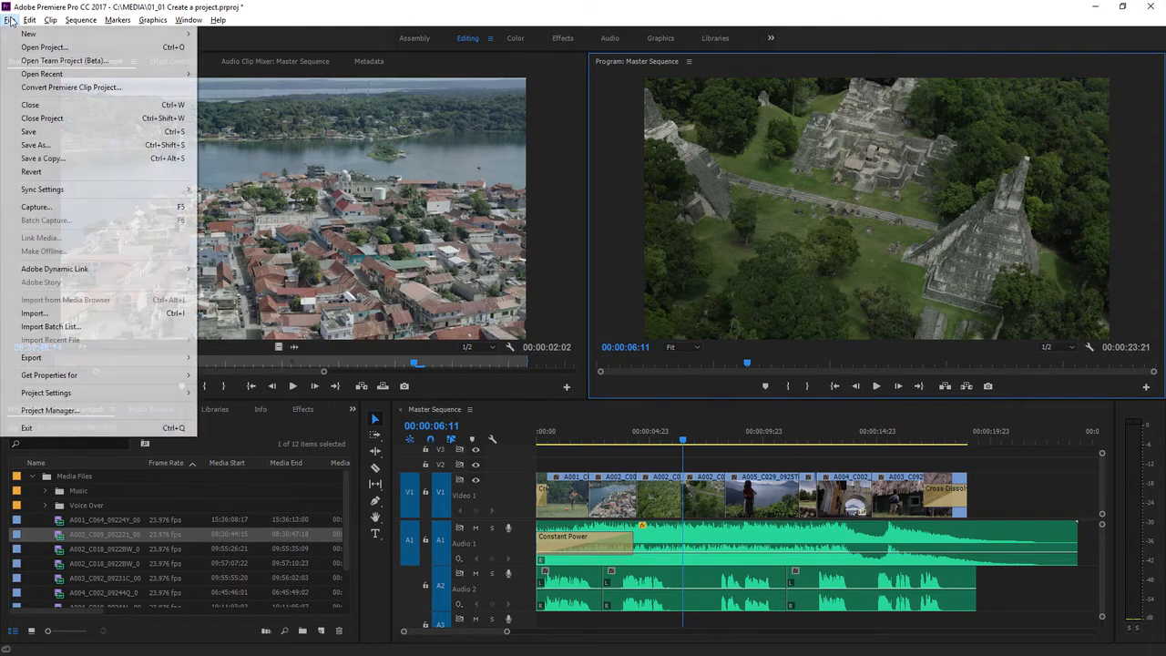
click(45, 118)
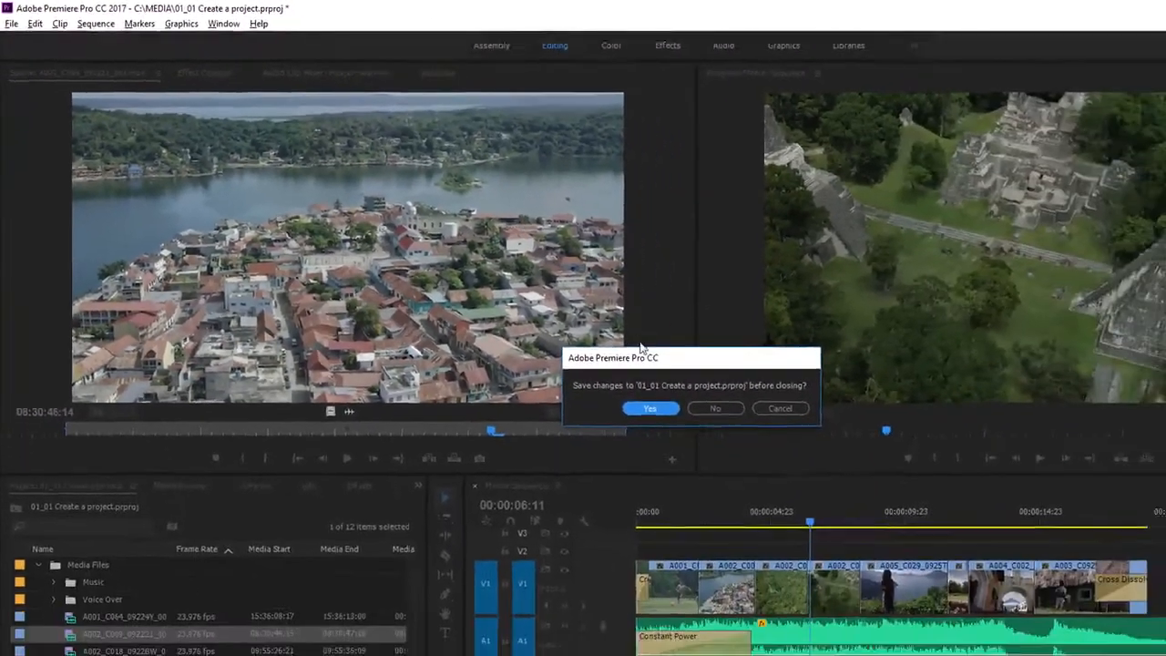
click(716, 409)
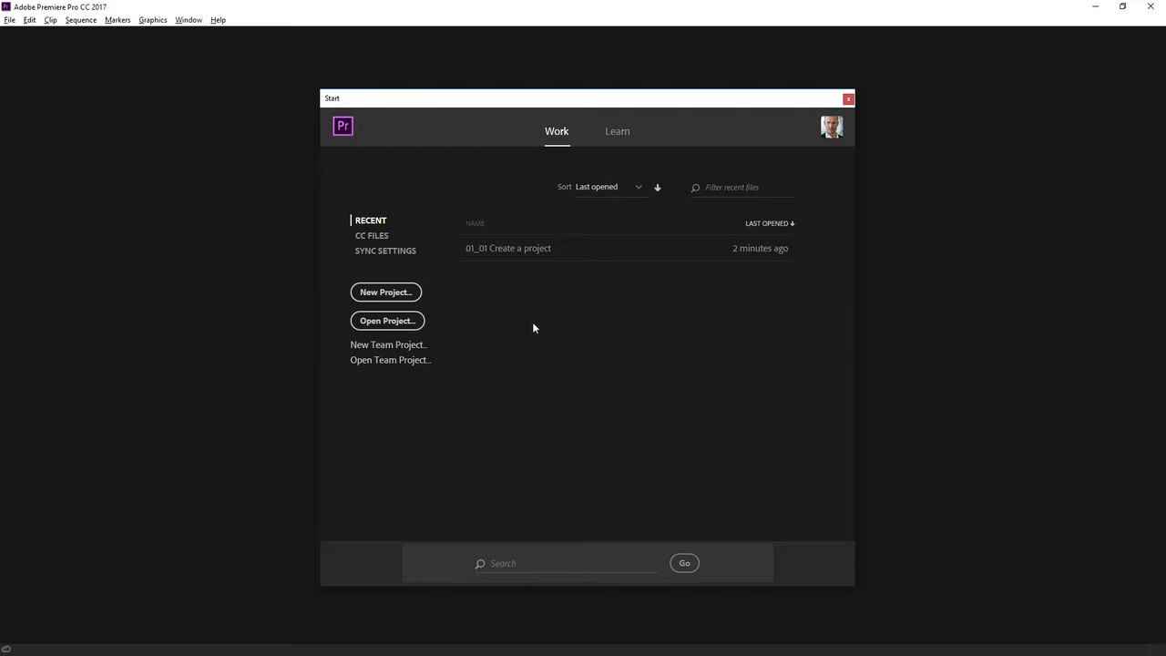
Create a new project named First project, choosing C:\MEDIA as its location.
click(415, 293)
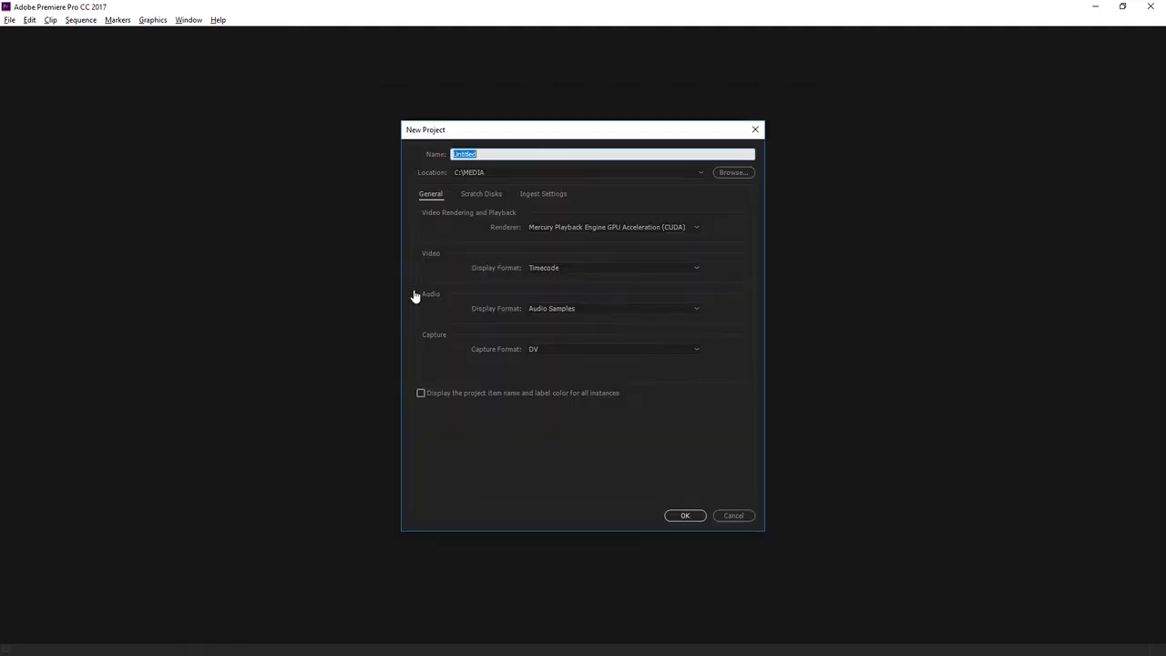
text(First project)
click(729, 173)
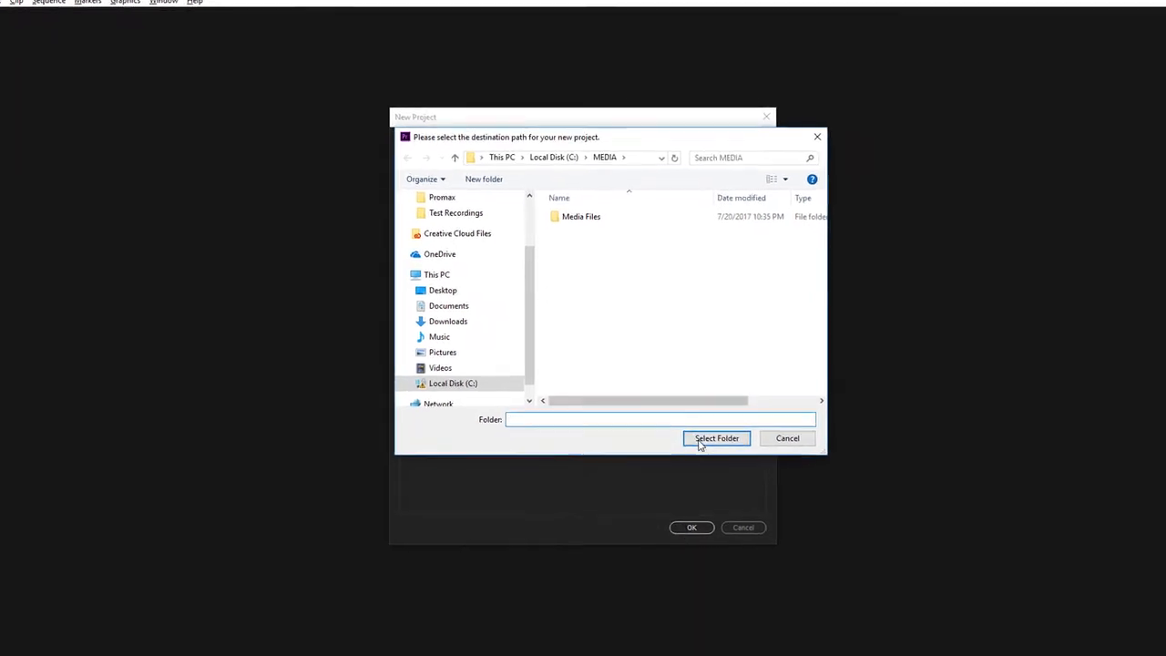
click(701, 442)
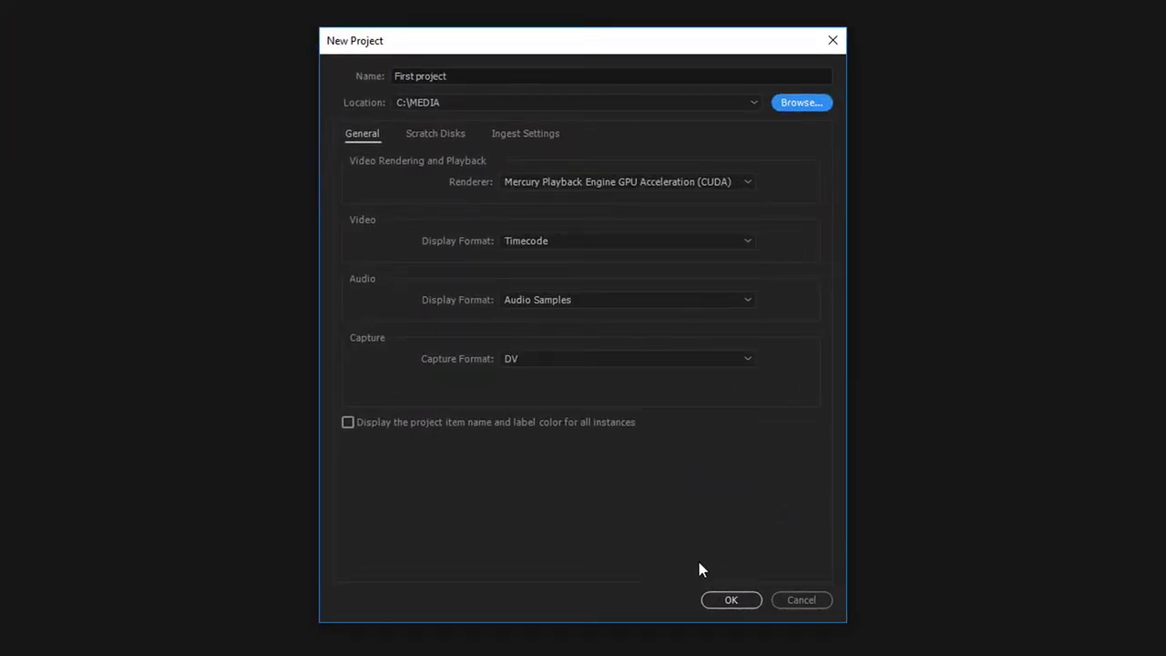
click(734, 600)
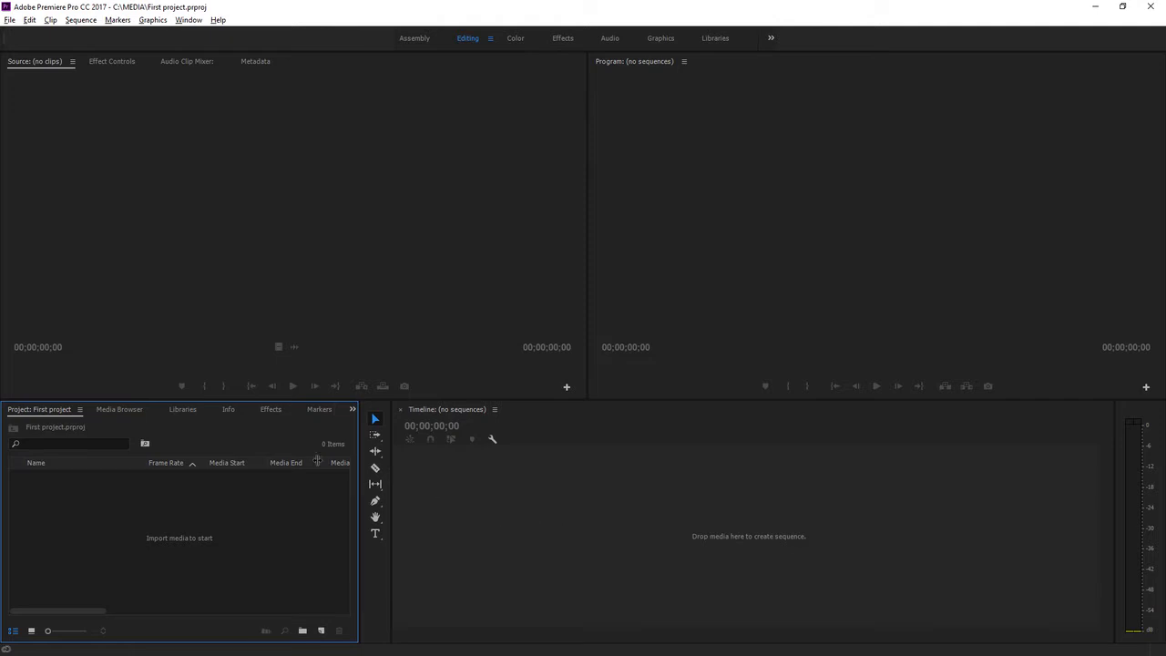
Import every file from the MEDIA\Media Files folder into the project through the Media Browser.
click(130, 415)
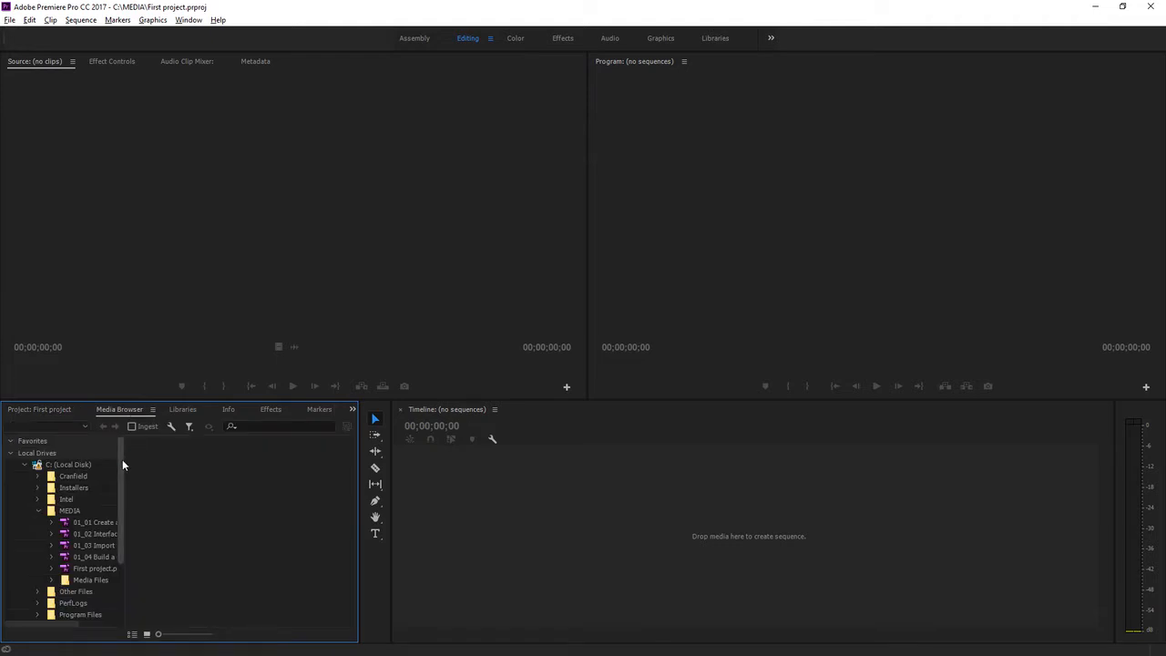
drag(122, 461, 121, 492)
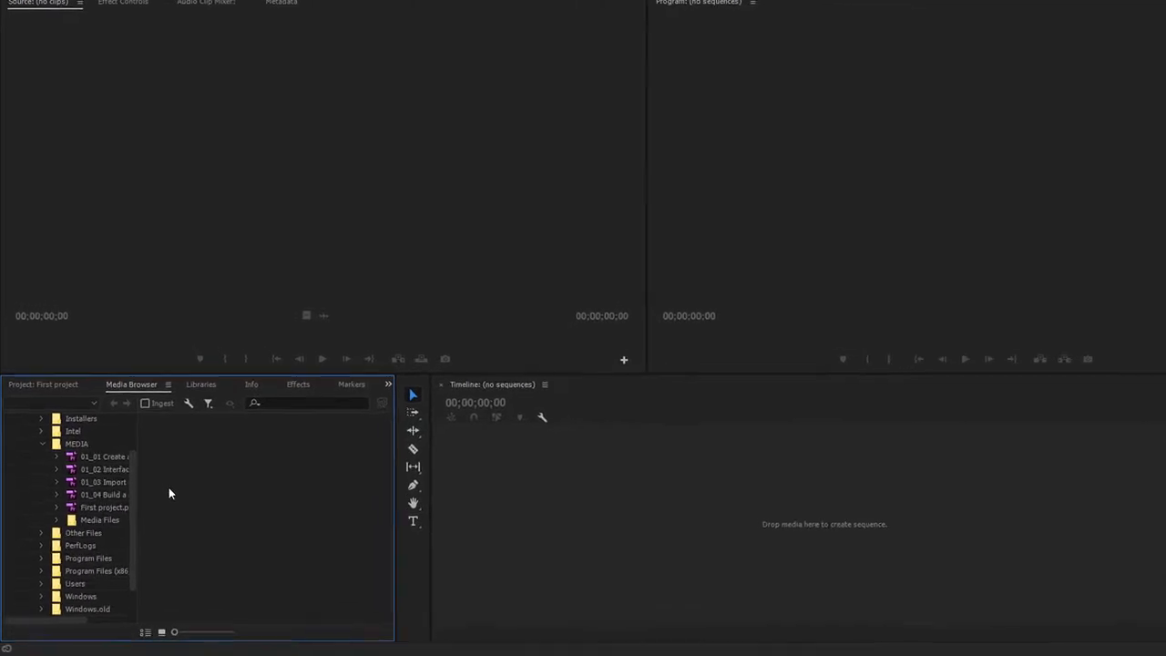
click(145, 466)
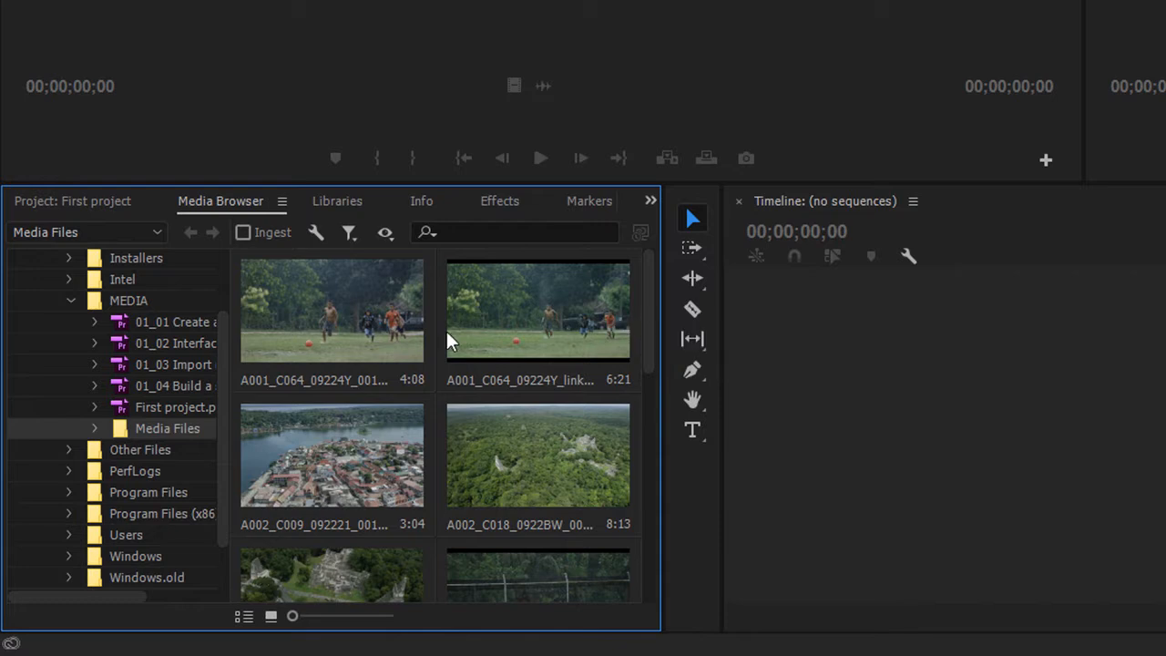
click(357, 310)
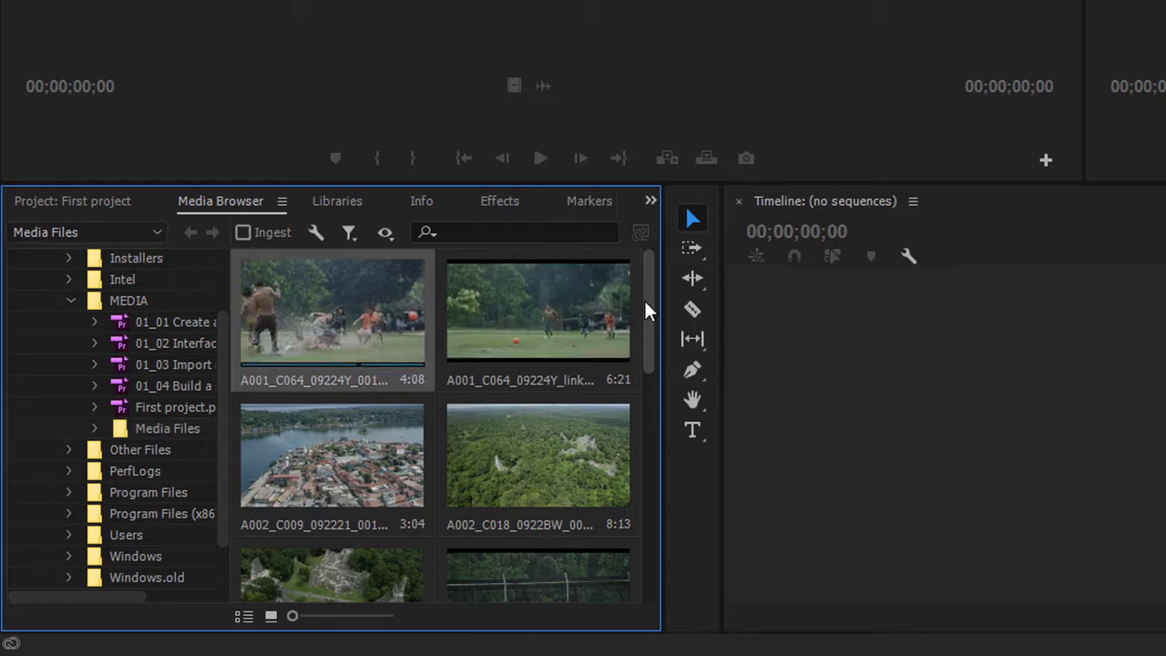
drag(647, 304, 643, 532)
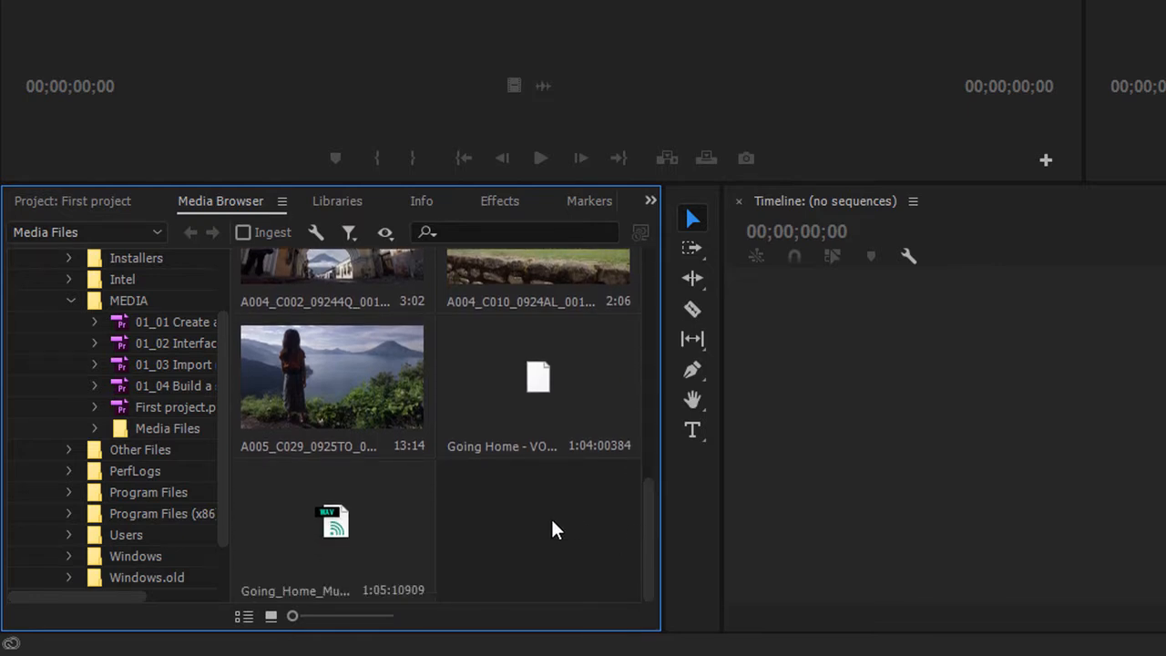
key(ctrl+a)
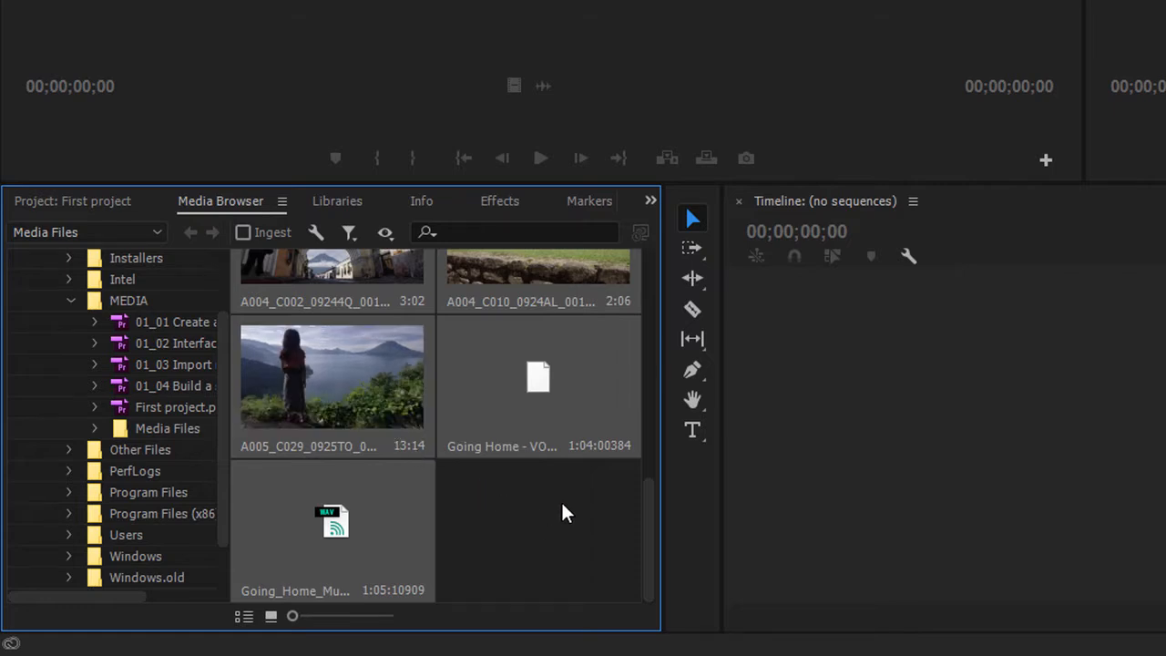
right_click(500, 364)
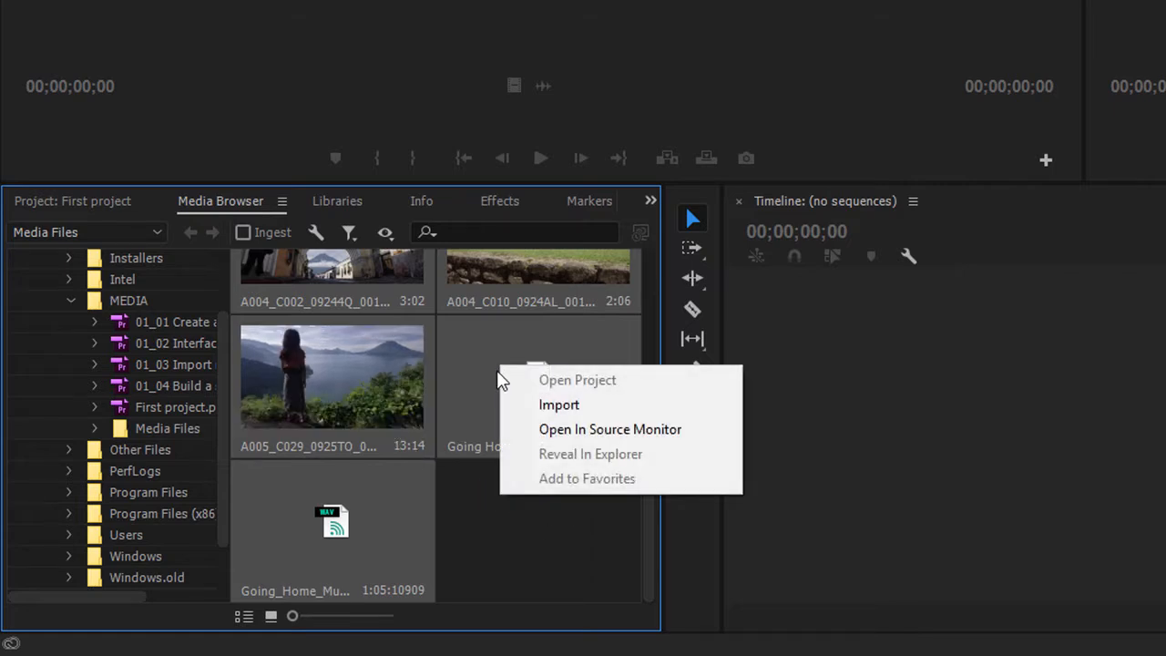
click(613, 414)
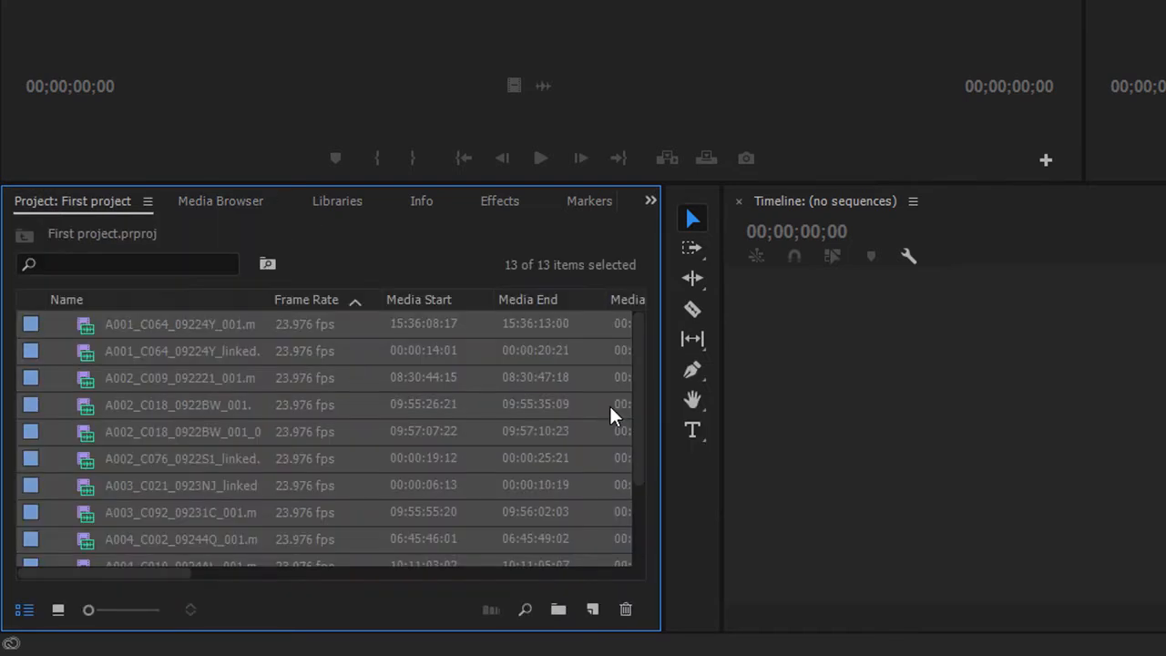
Open clip A002_C018_0922BW_001.mp4 from the project in the Source Monitor.
click(93, 402)
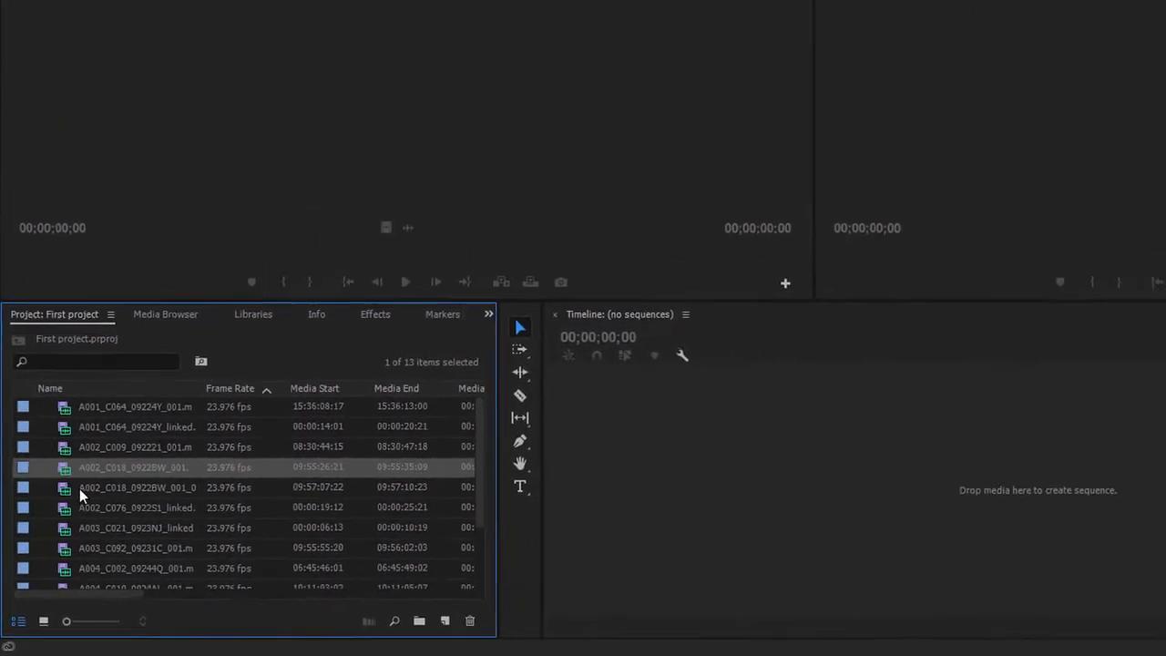
double_click(47, 515)
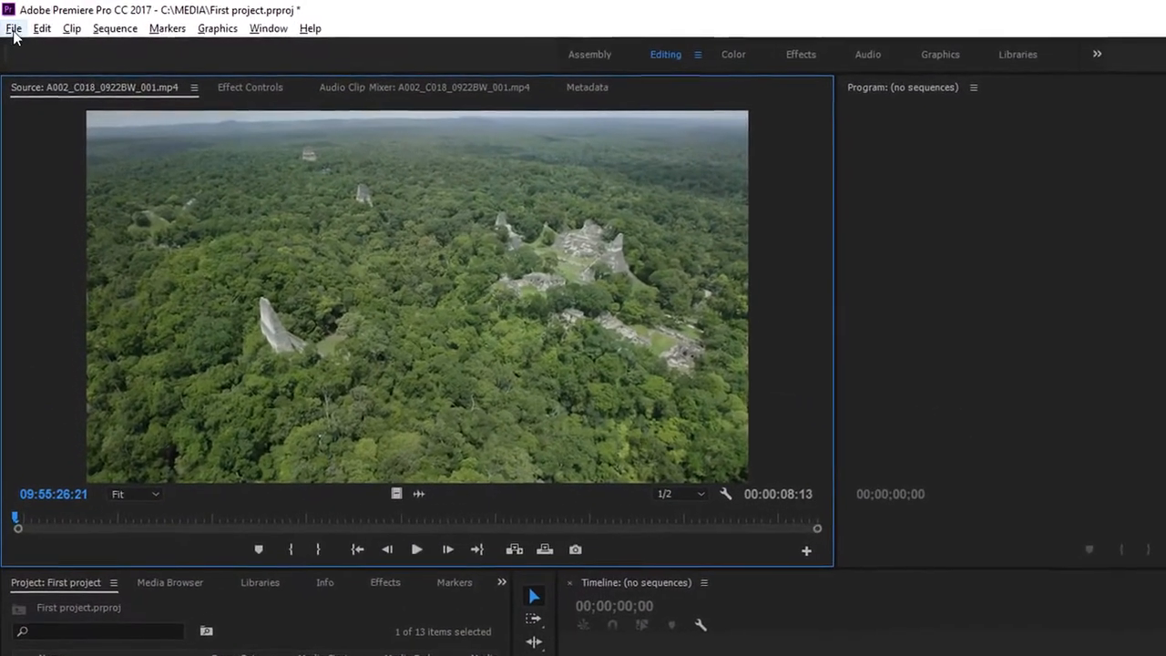
Close the First project project, saving its changes.
click(11, 24)
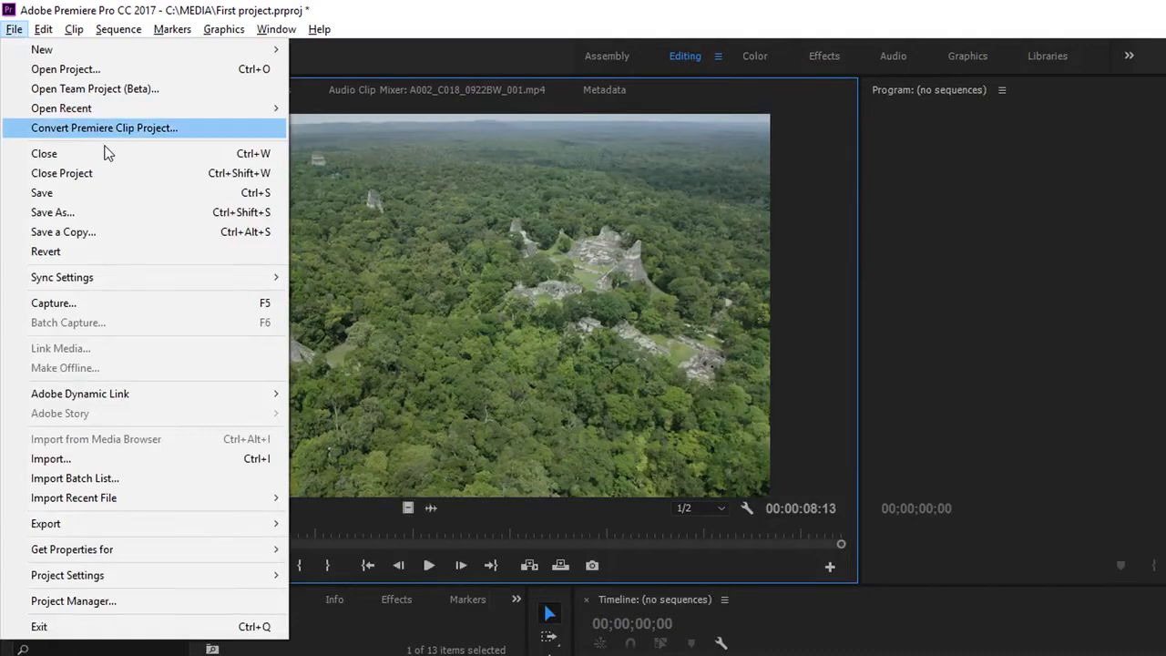
click(136, 175)
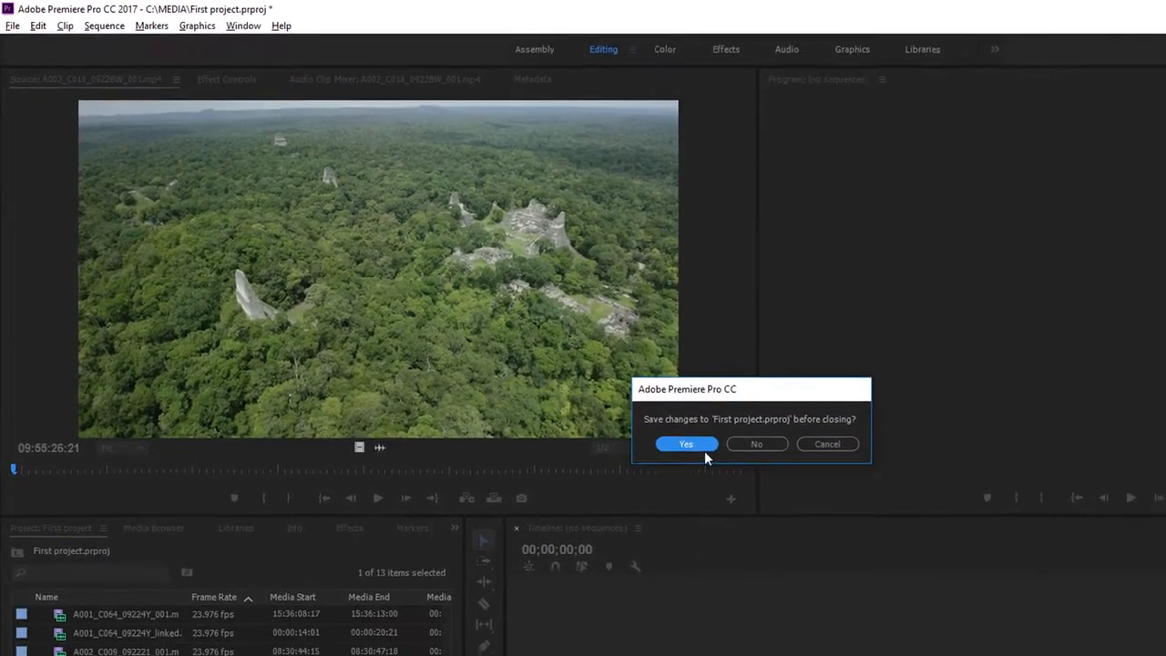
click(791, 502)
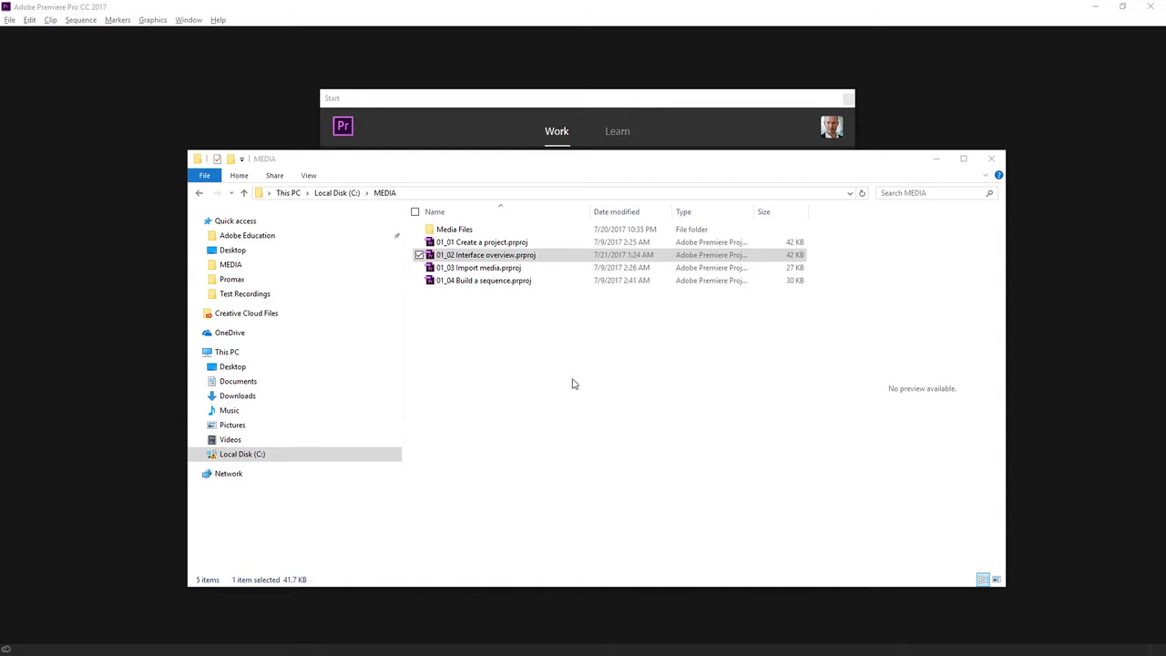
Open the project 01_02 Interface overview.prproj from the MEDIA folder.
click(436, 259)
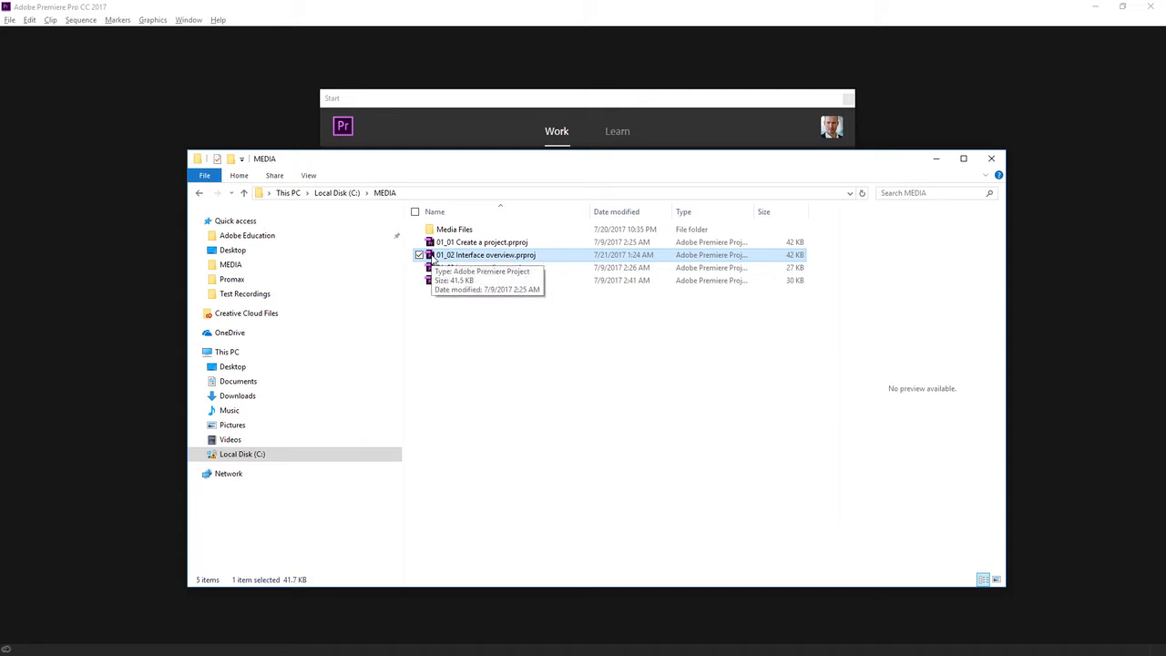
double_click(434, 258)
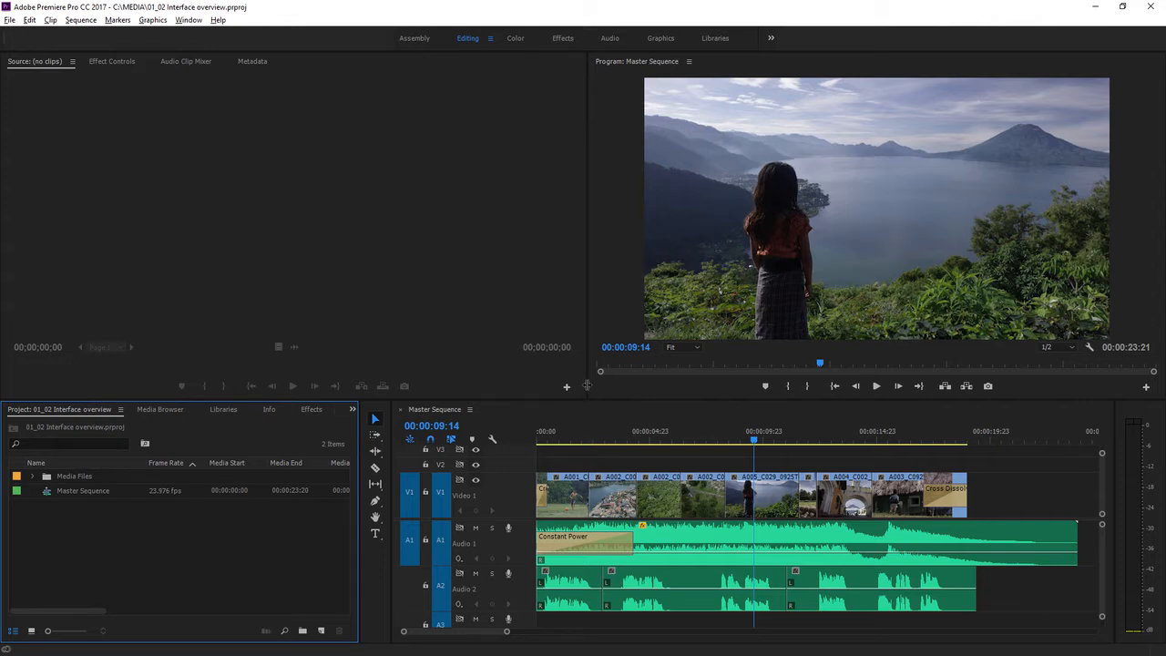
Widen the Program Monitor and resize the monitor area by moving the panel dividers.
drag(586, 385, 442, 383)
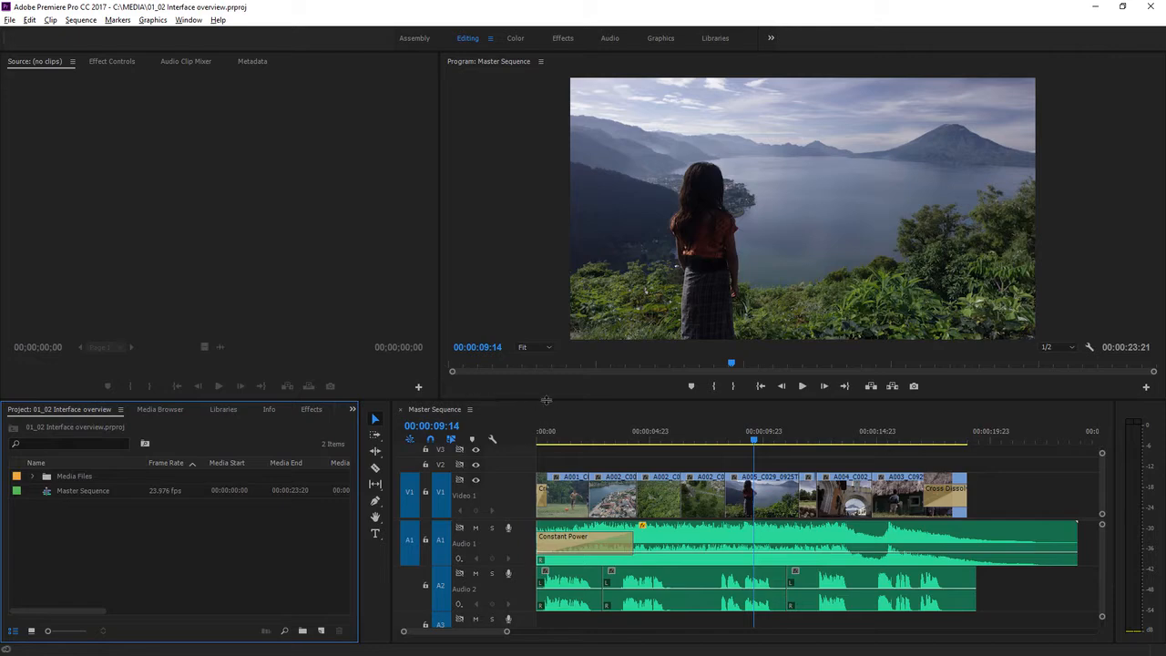
drag(547, 399, 551, 297)
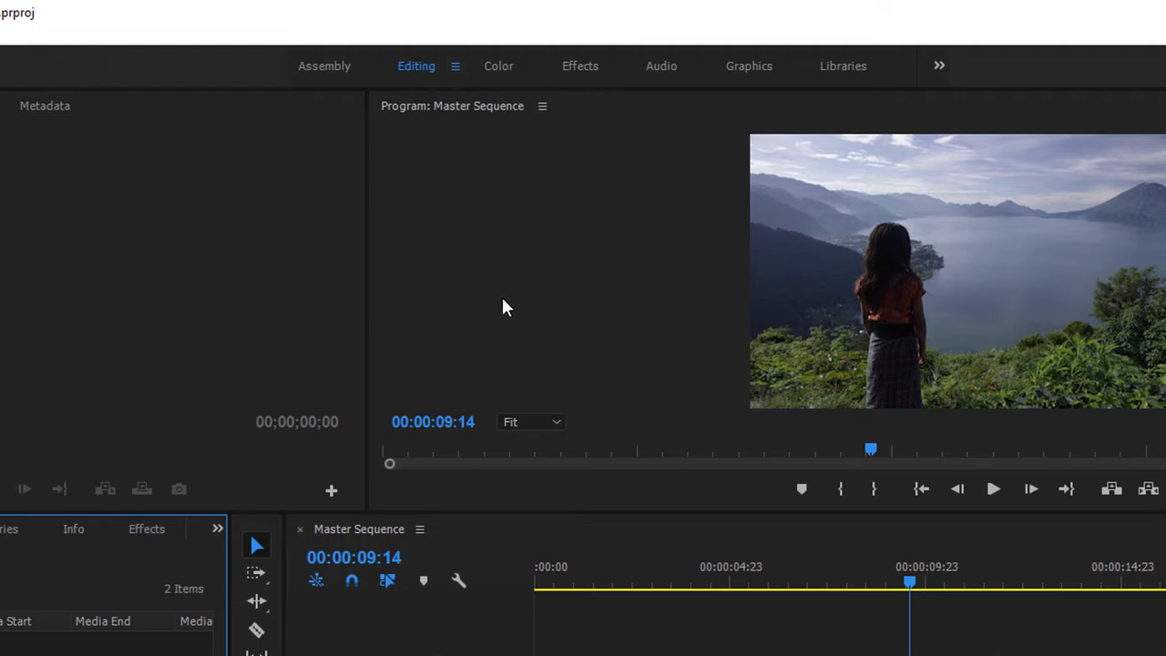
Reset the Editing workspace to its saved layout.
click(456, 69)
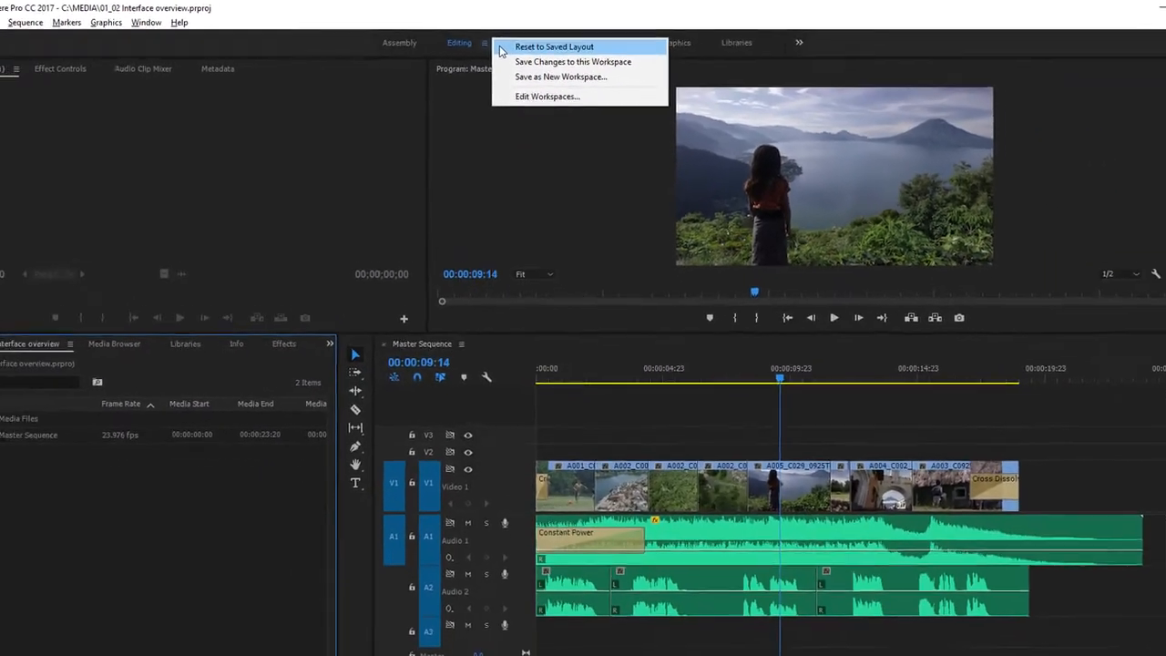
click(502, 49)
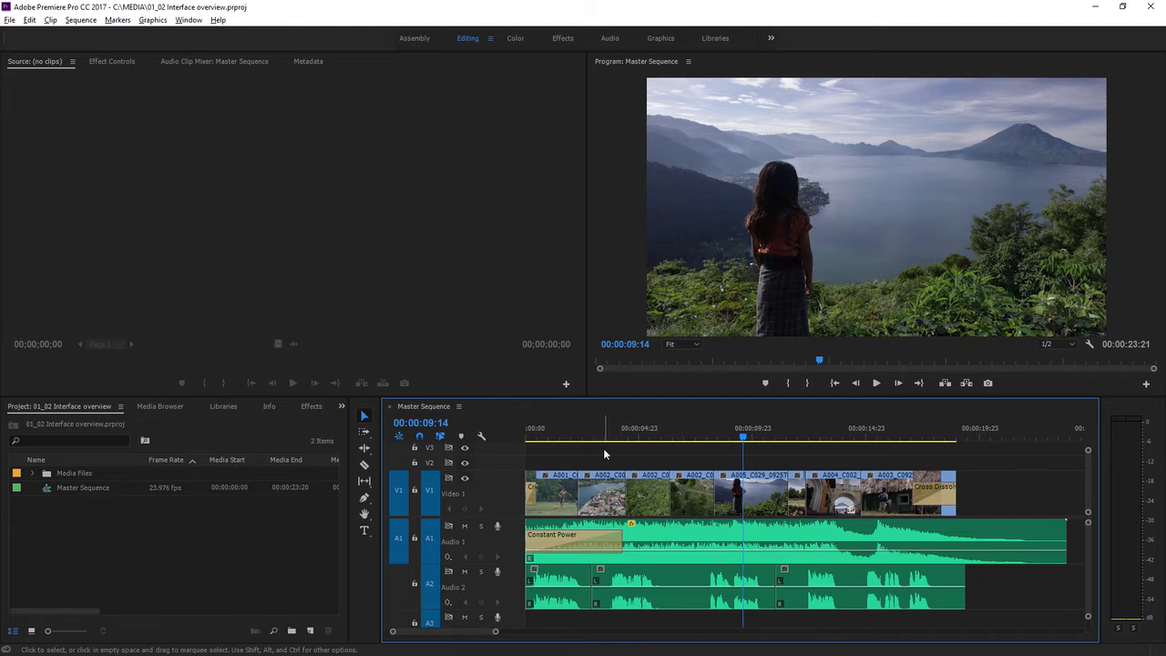
click(310, 518)
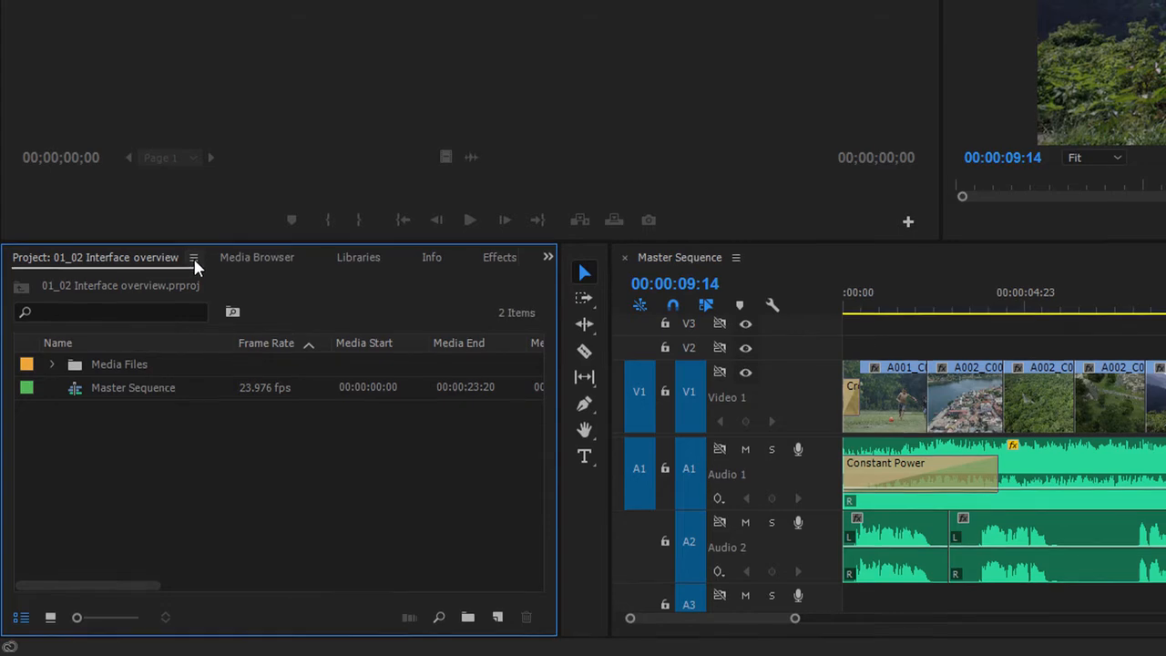
Examine the Project and Timeline panel menus, the tabs of the lower-left panel group and a timeline clip's context menu.
click(193, 258)
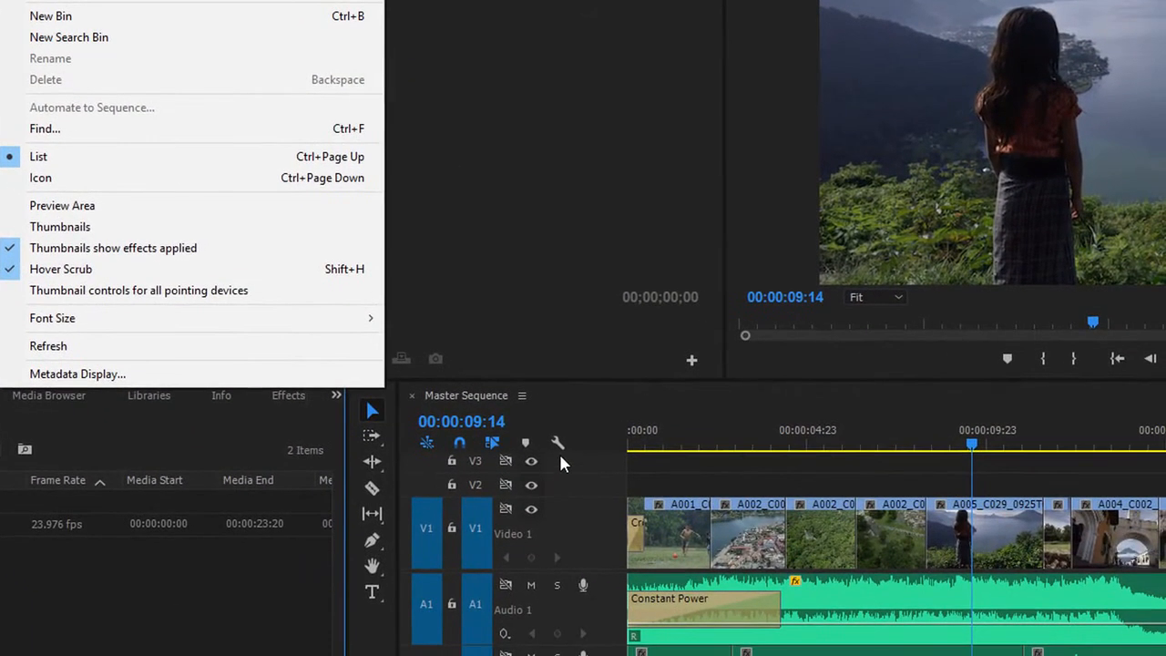
click(557, 442)
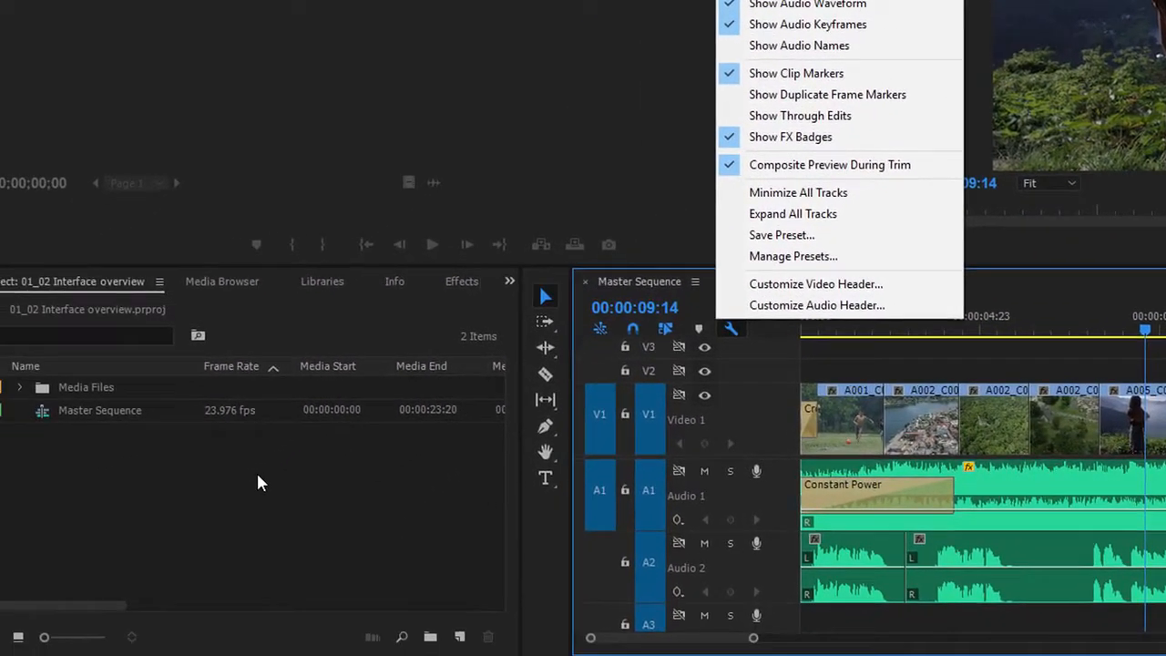
click(222, 515)
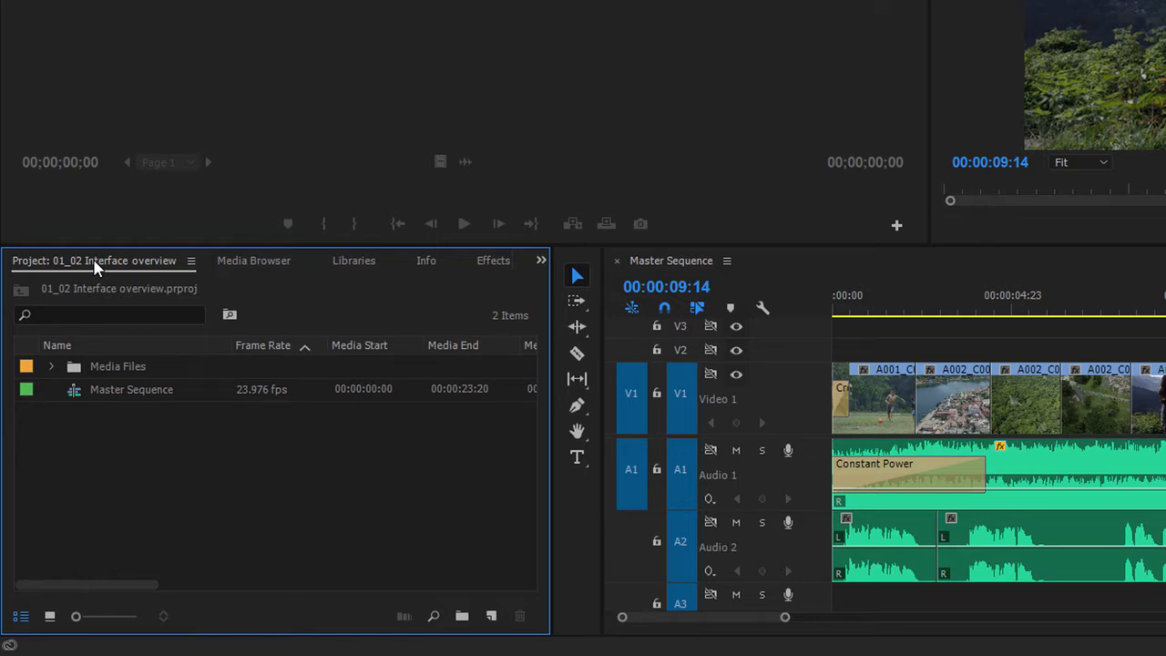
click(244, 260)
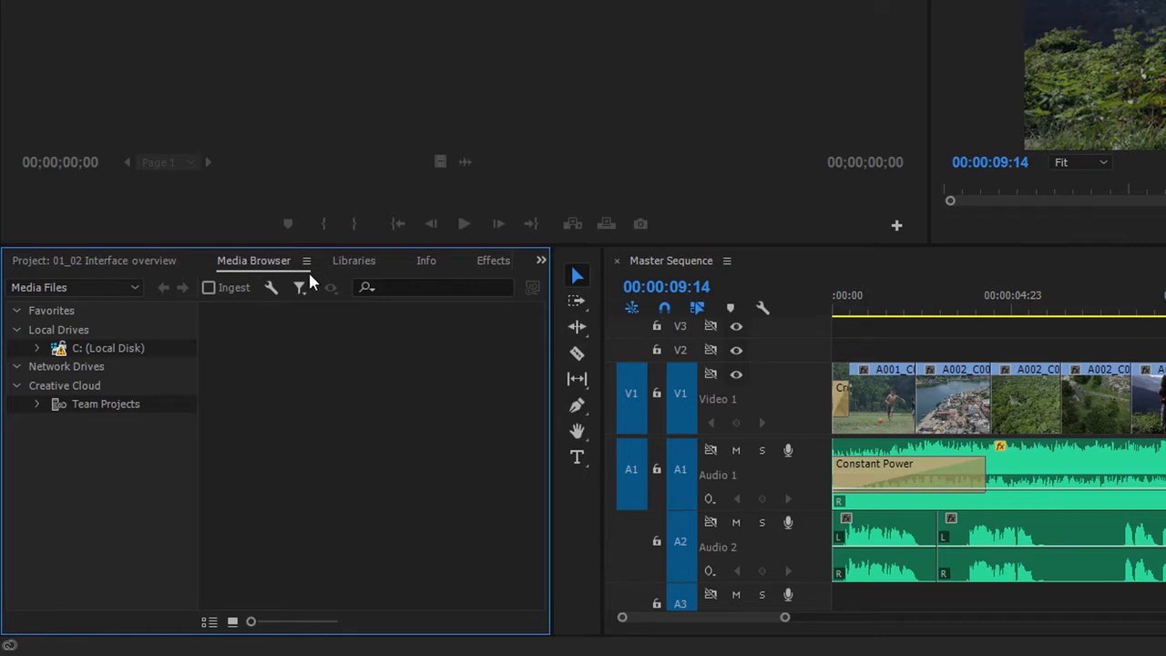
click(344, 260)
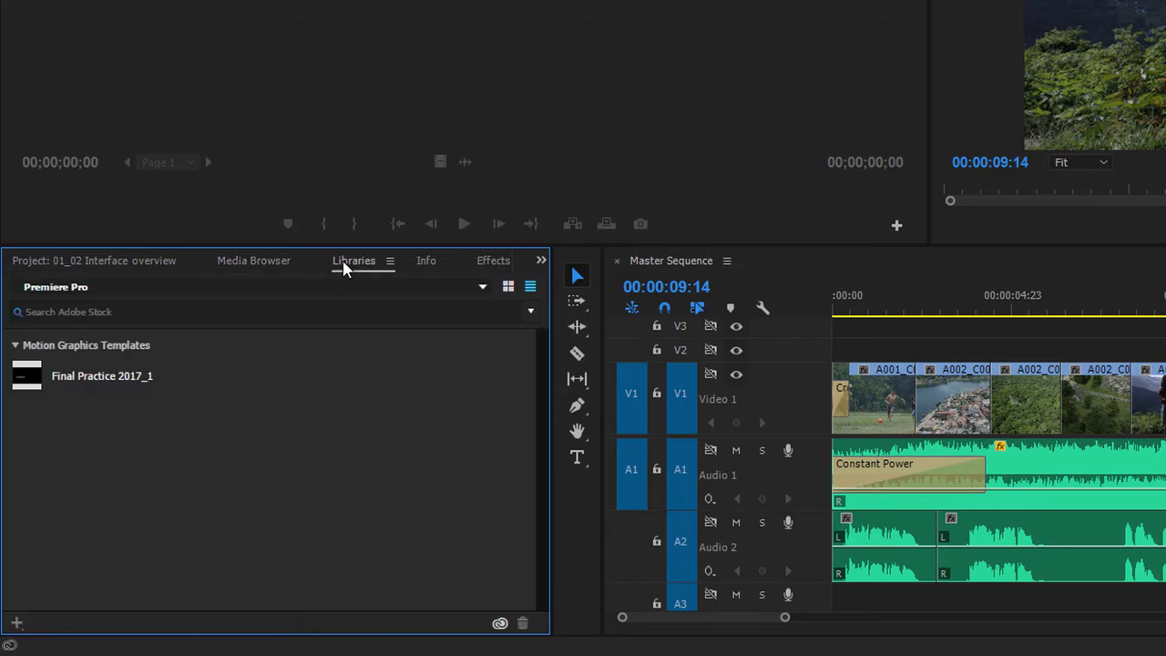
click(426, 261)
click(271, 262)
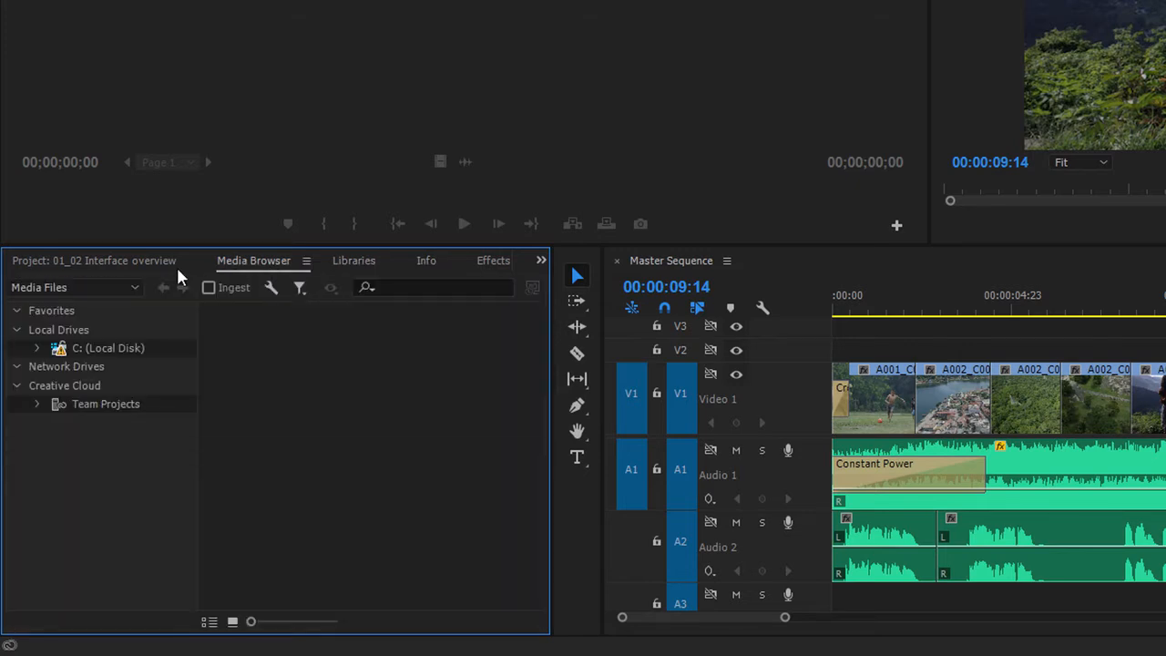
click(149, 264)
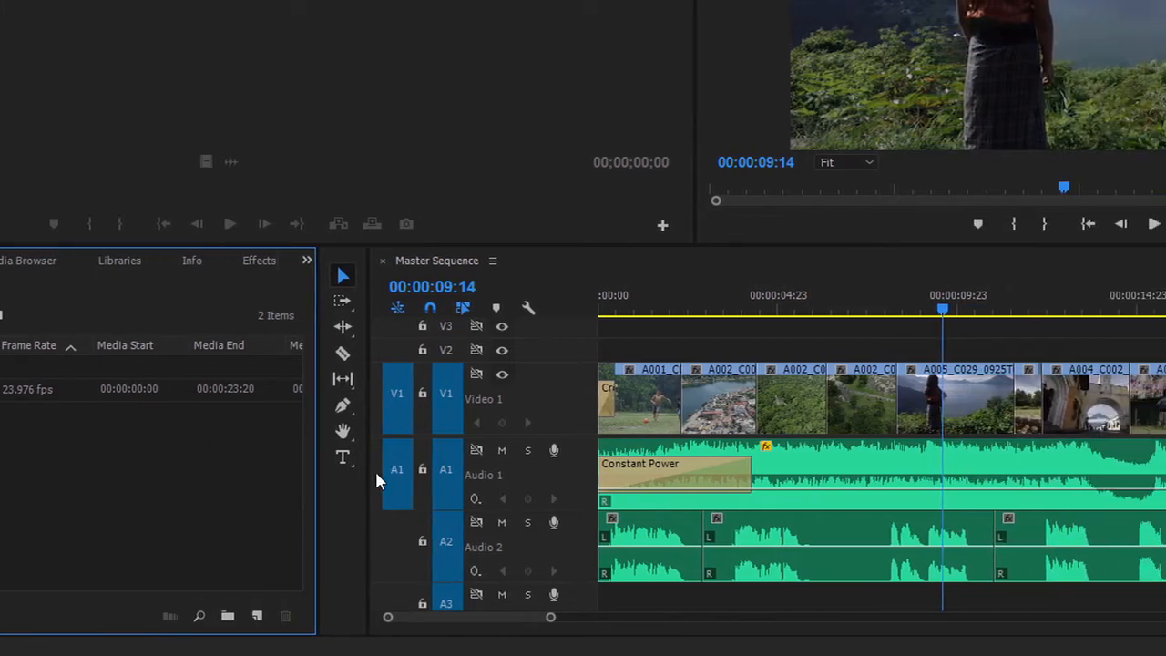
right_click(724, 410)
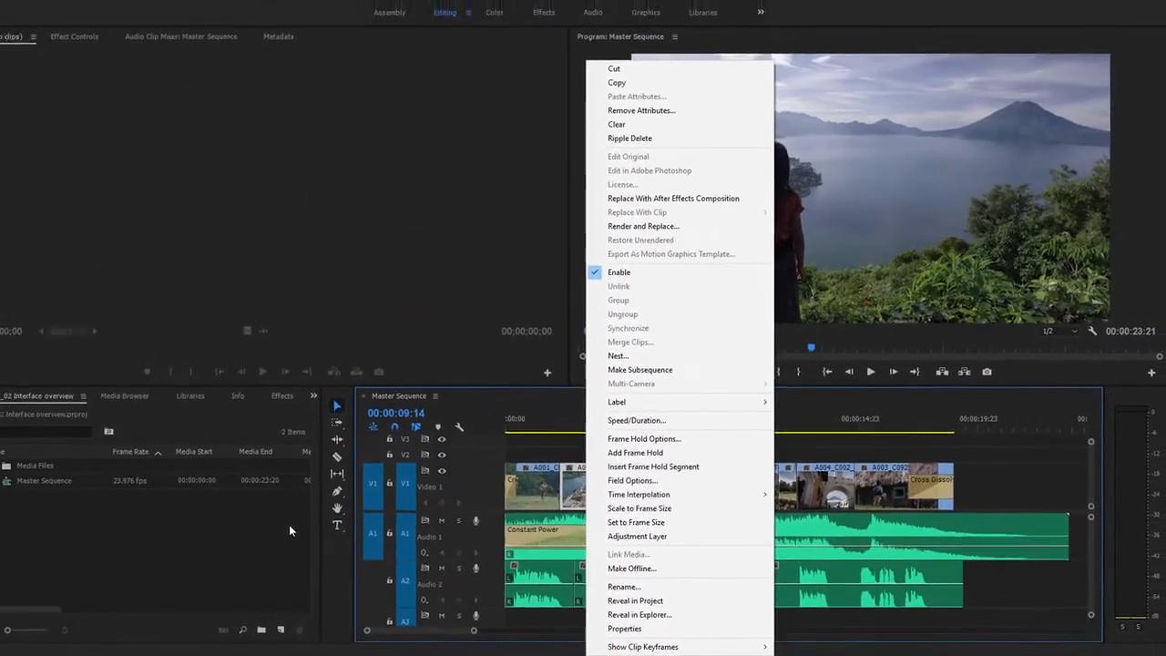
click(191, 518)
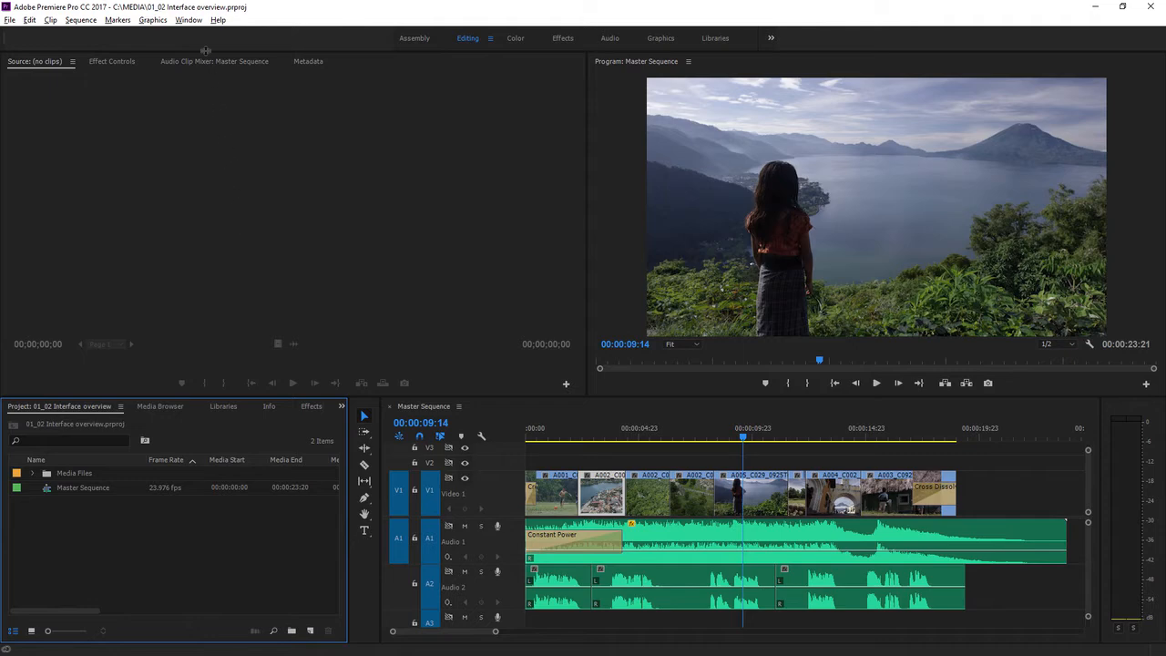
Open the Media Browser panel from the Window menu, then return to the Project panel.
click(192, 21)
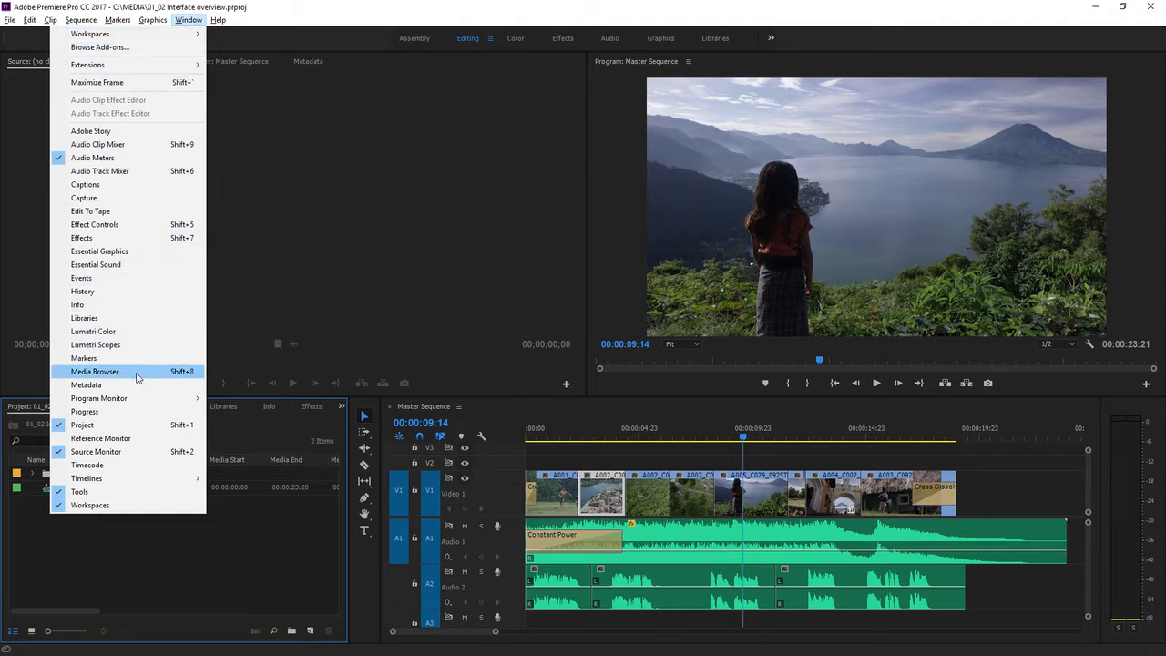
click(137, 374)
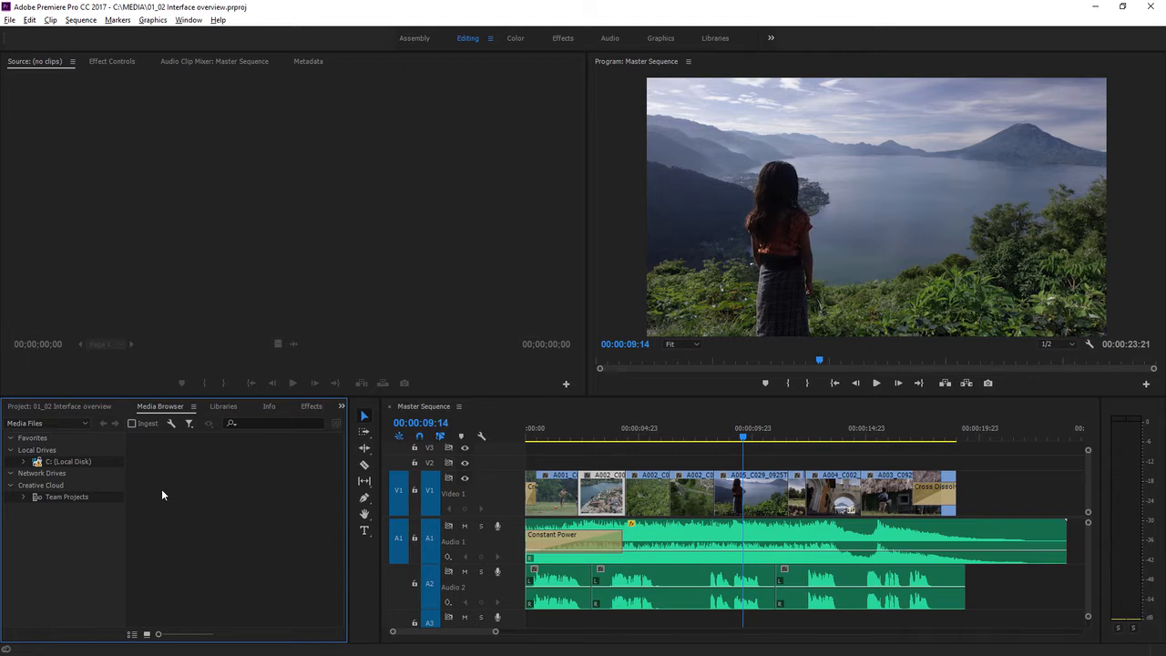
click(60, 406)
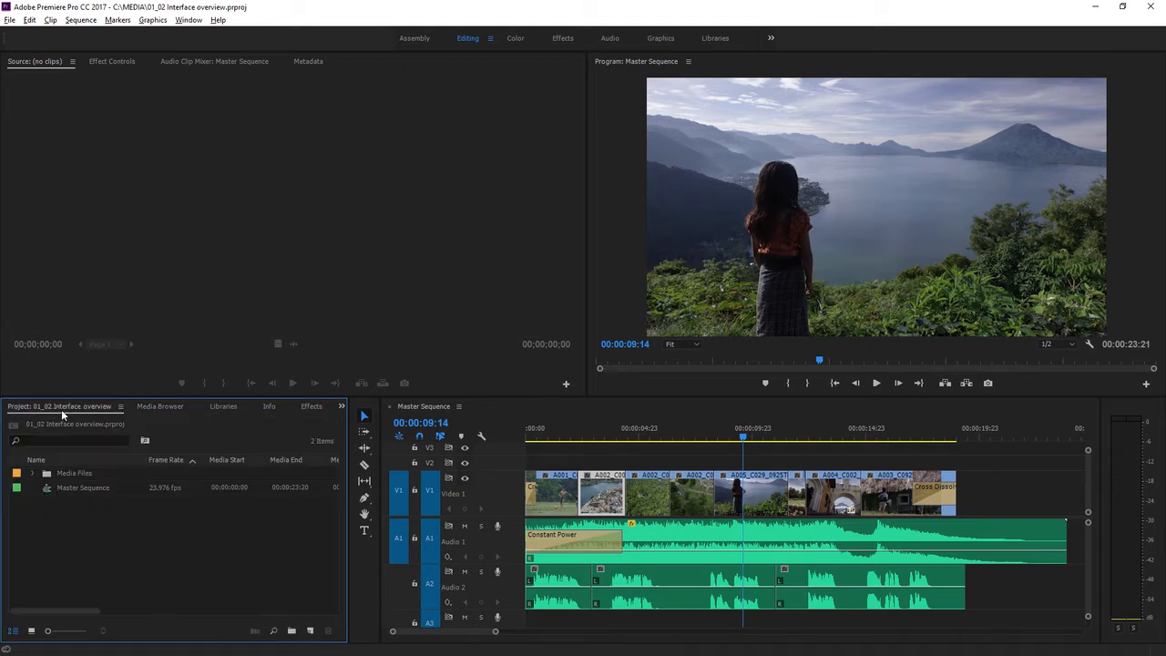
Close the current project and open 01_03 Import media.prproj from the MEDIA folder.
click(10, 20)
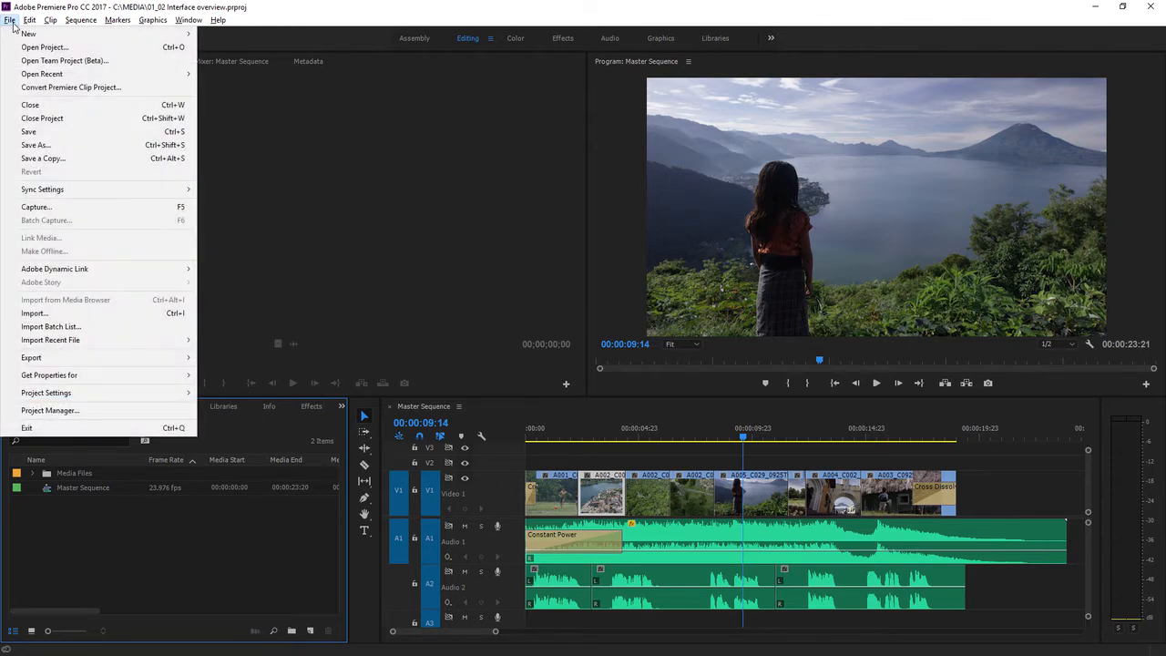
click(69, 119)
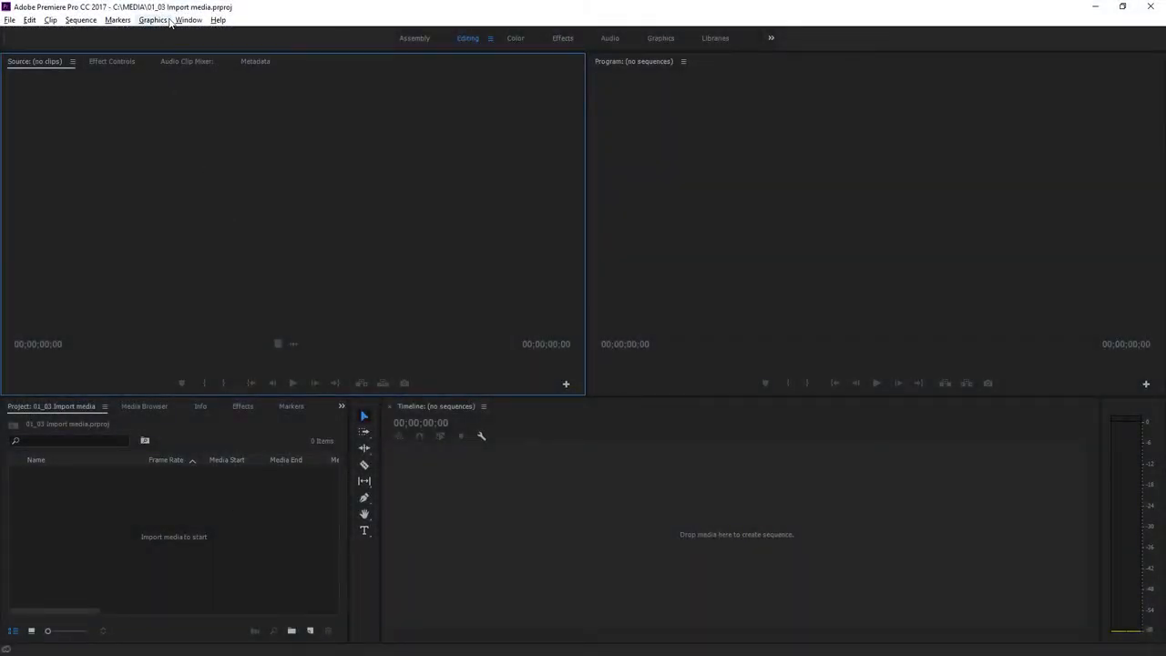
key(alt+Tab)
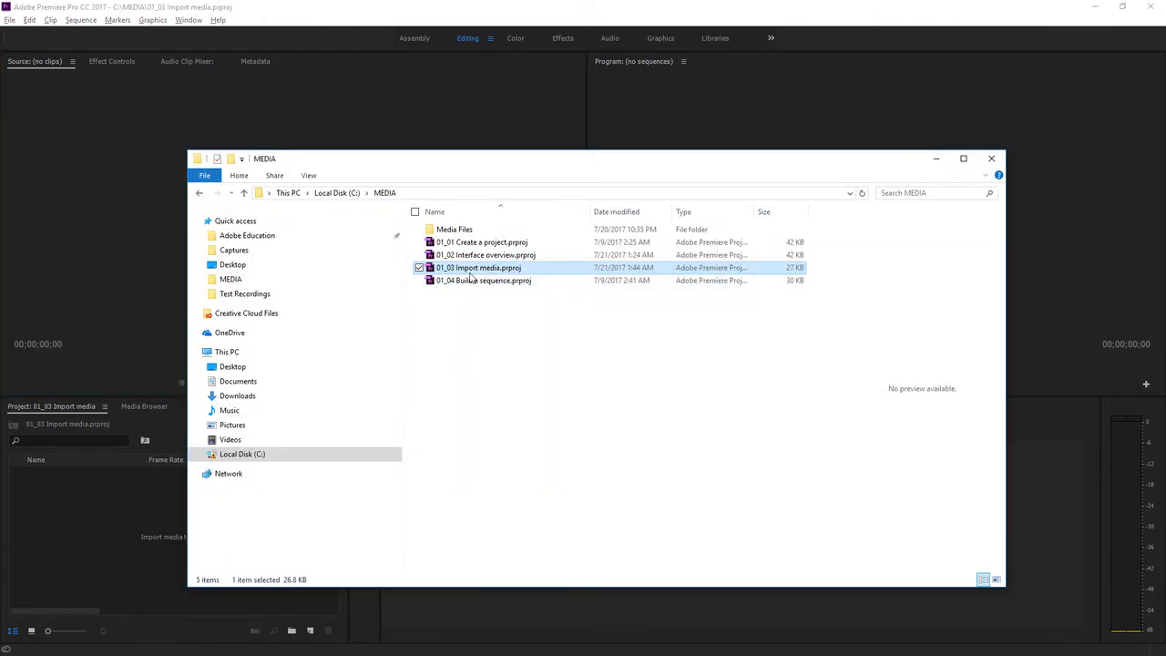
click(165, 469)
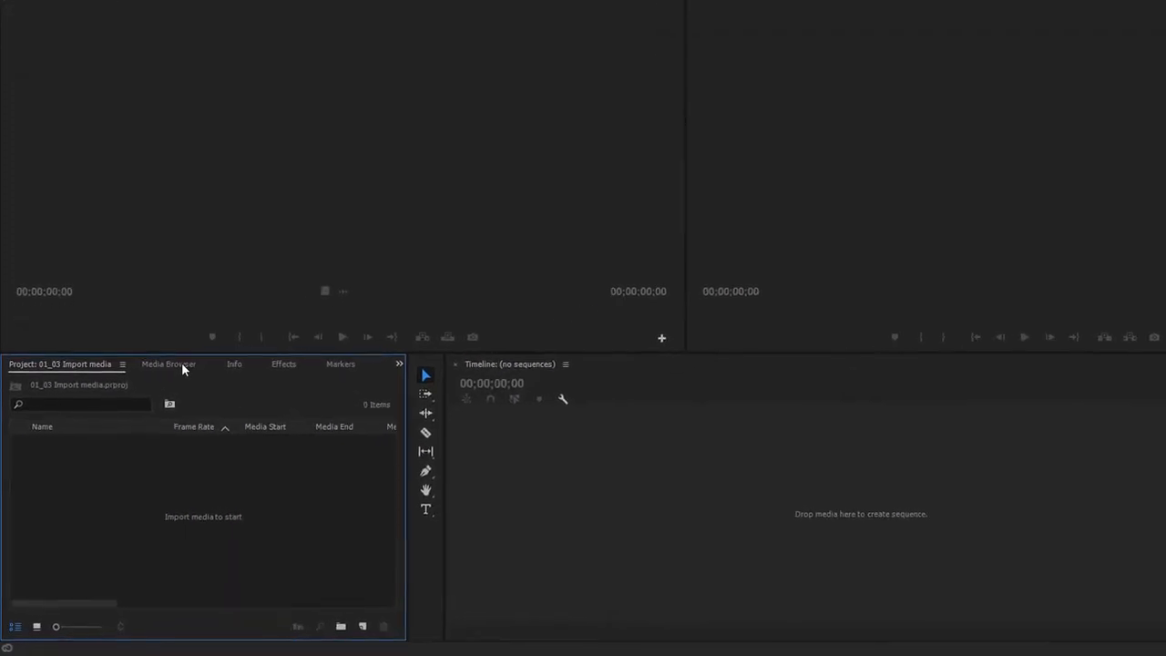
In the Media Browser, browse to the Media Files folder inside MEDIA on the local C drive.
click(213, 313)
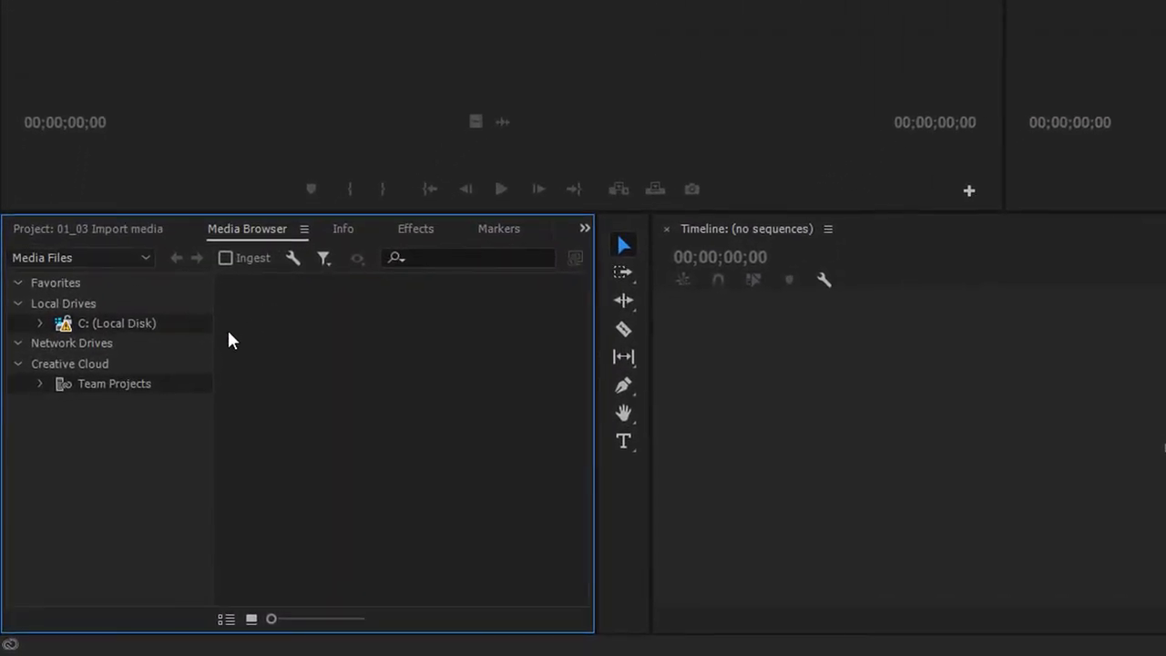
click(39, 323)
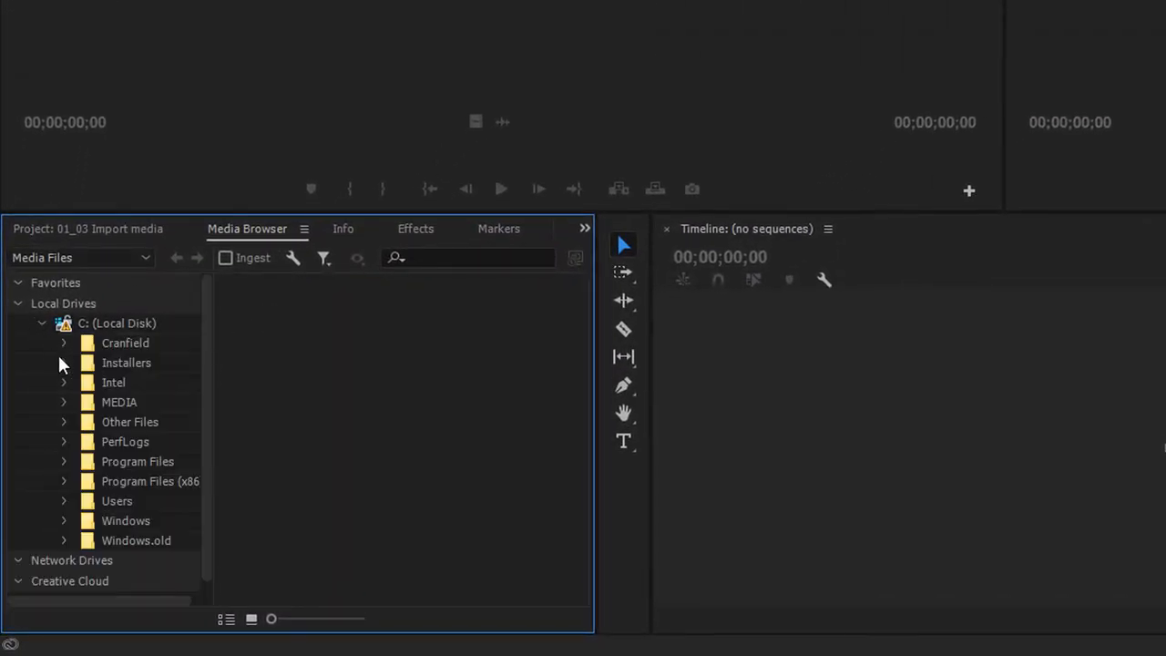
click(79, 400)
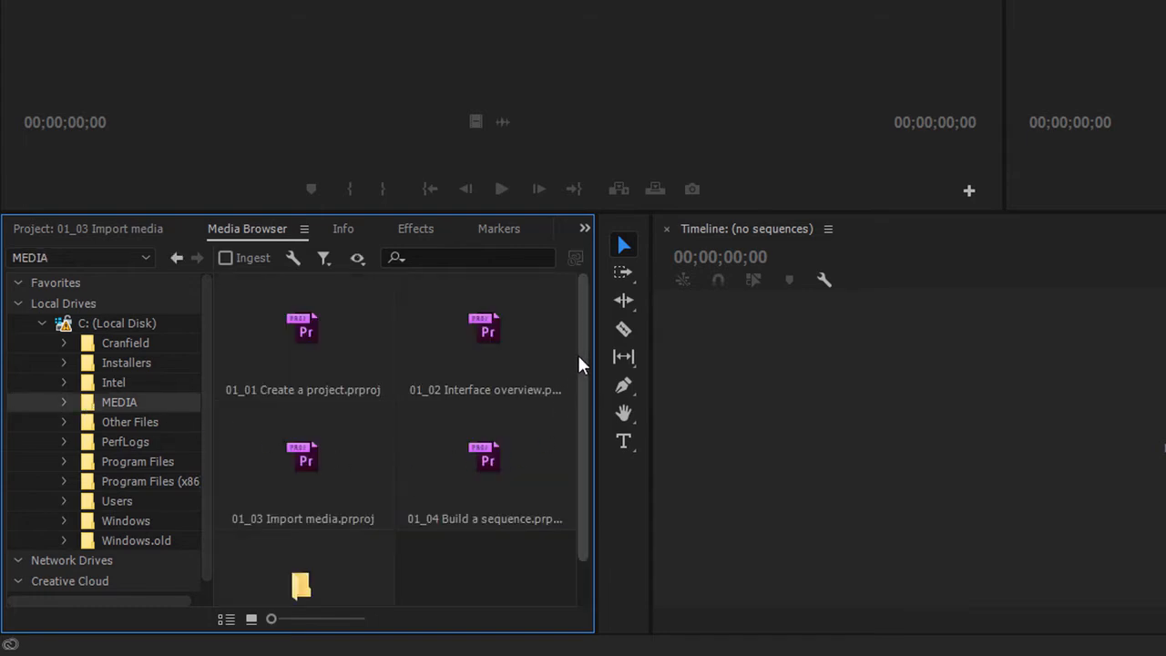
drag(578, 354, 583, 419)
double_click(315, 539)
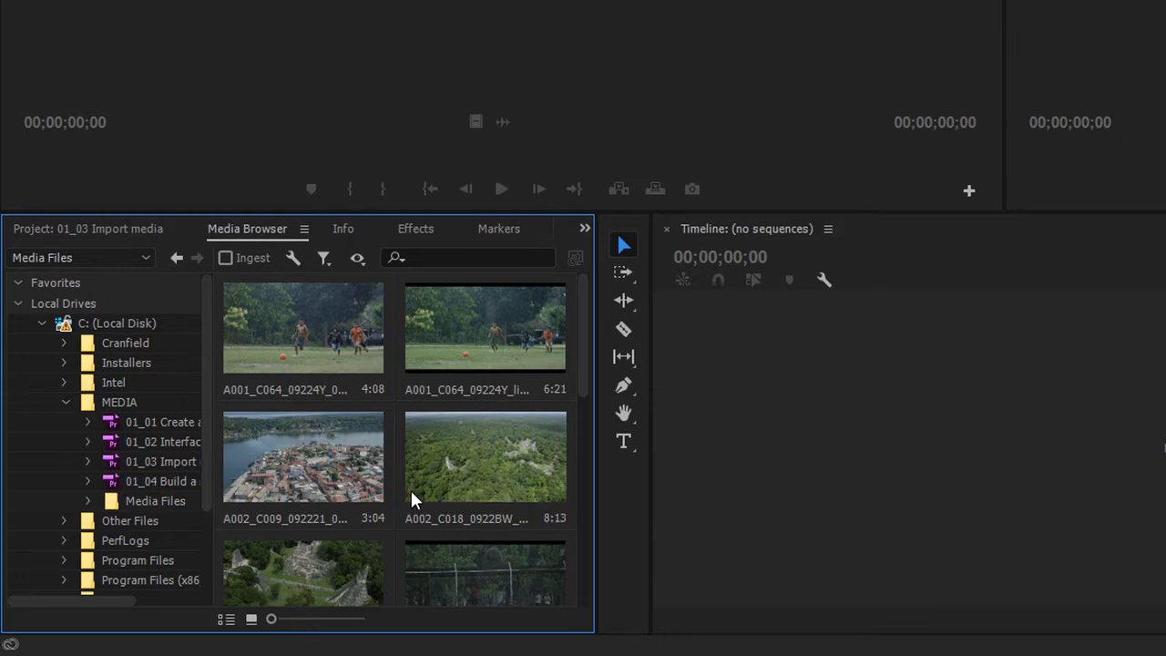
Open clip A002_C009_092221_001.mp4 in the Source Monitor, then play and scrub through it.
click(112, 503)
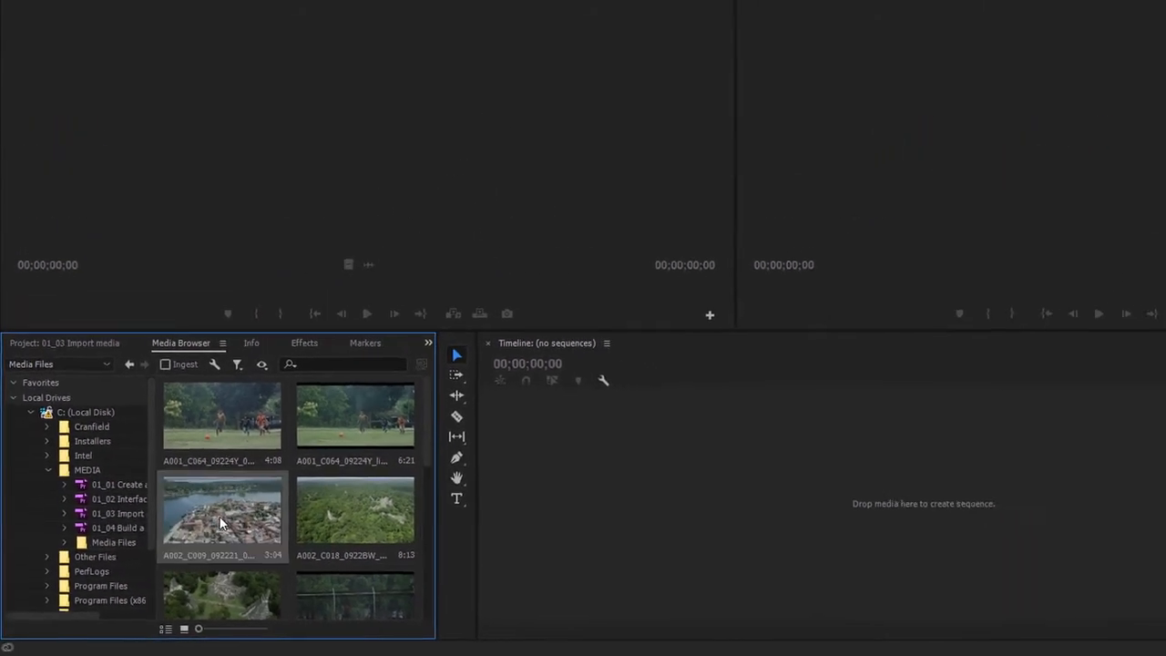
double_click(258, 493)
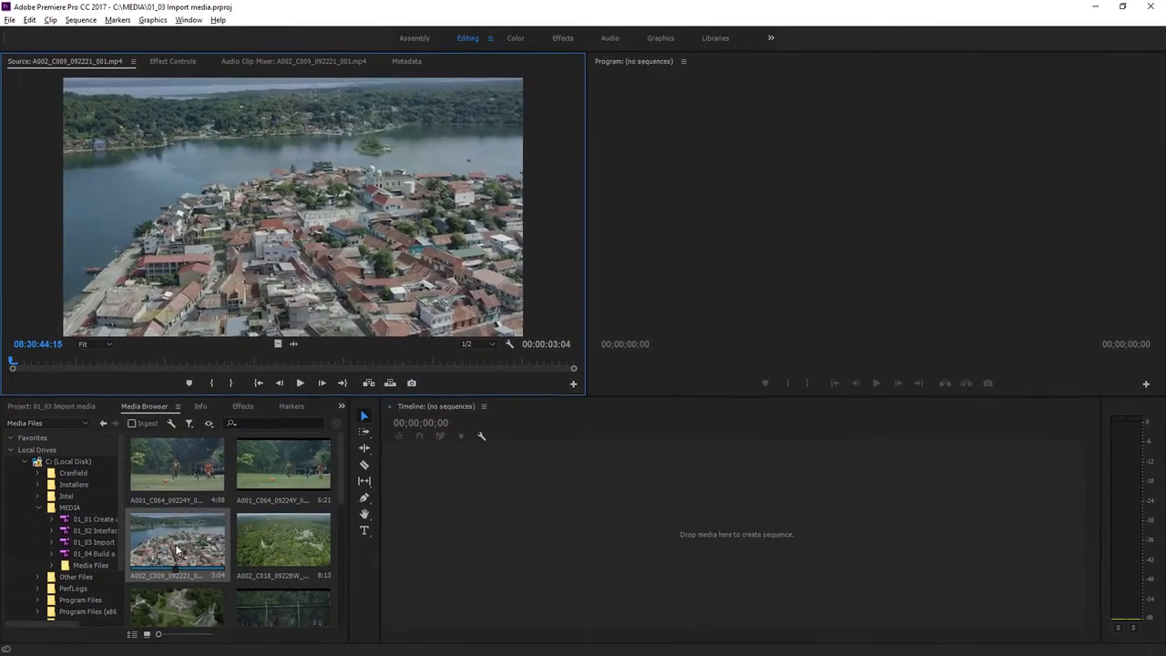
click(300, 383)
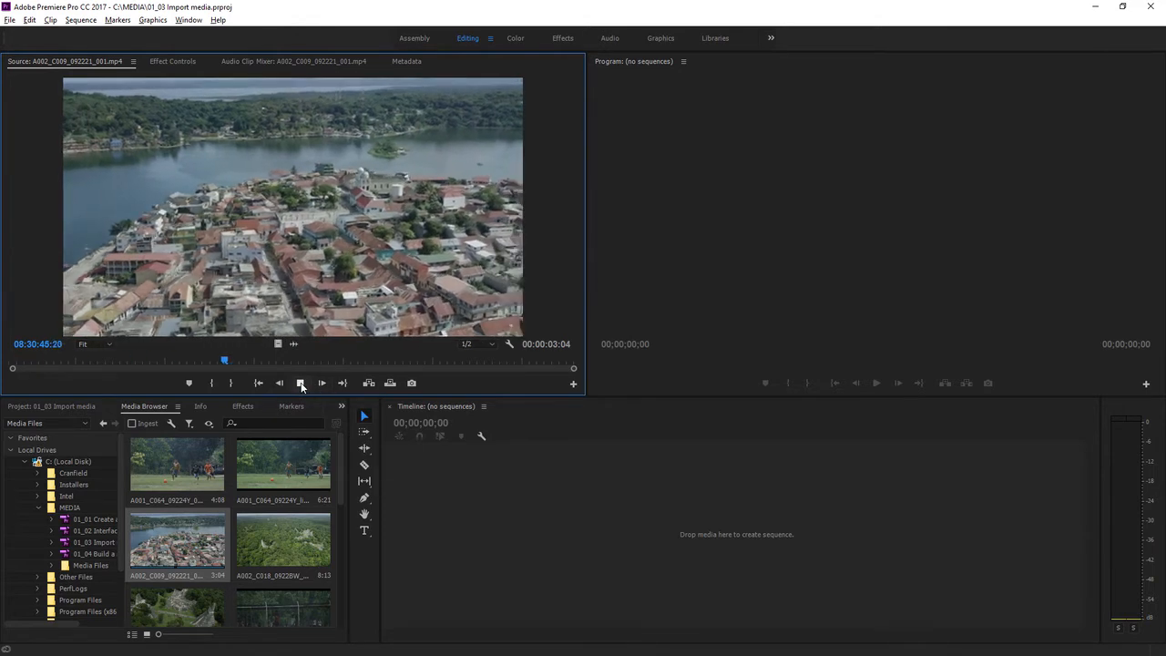
click(301, 384)
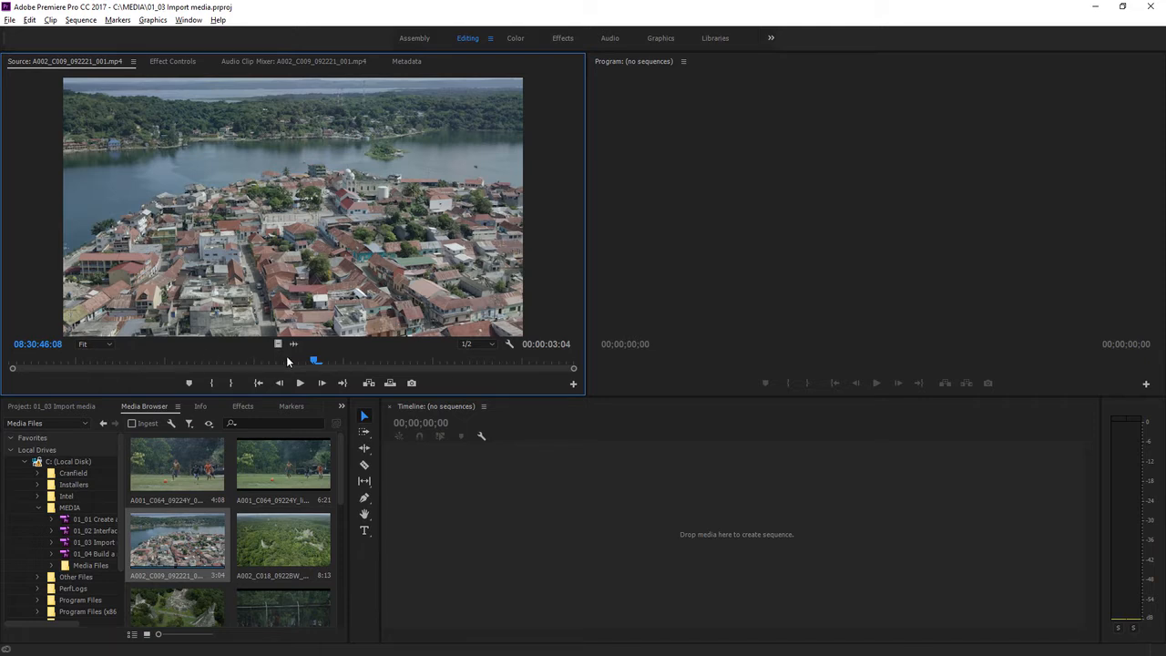
drag(288, 362, 259, 365)
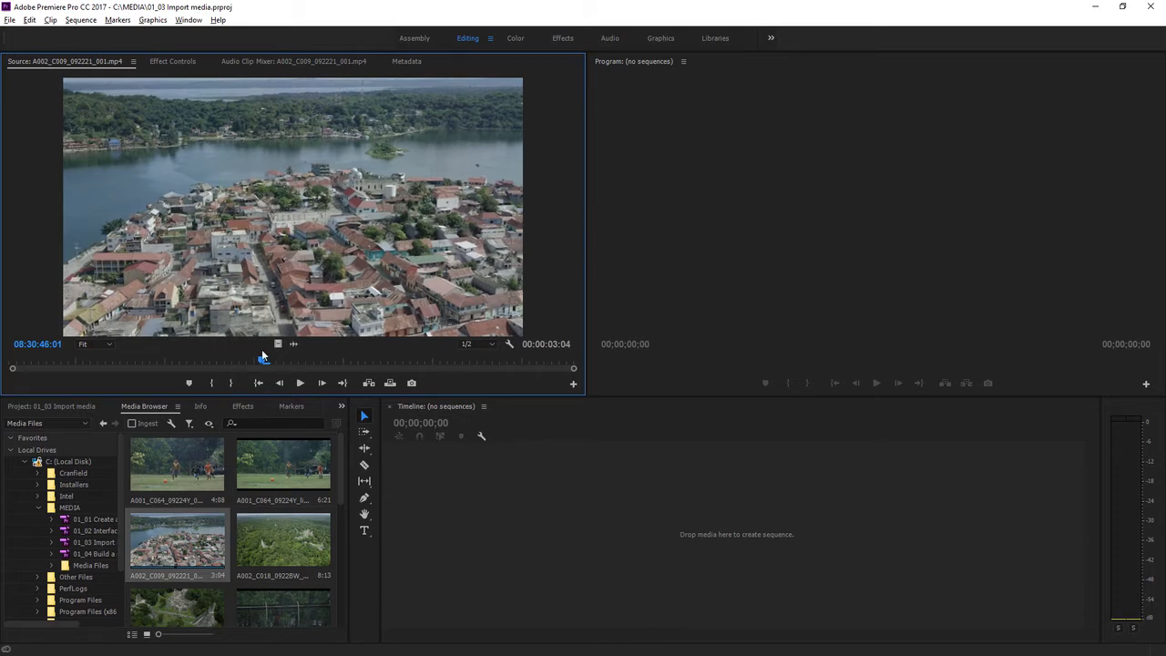
click(404, 361)
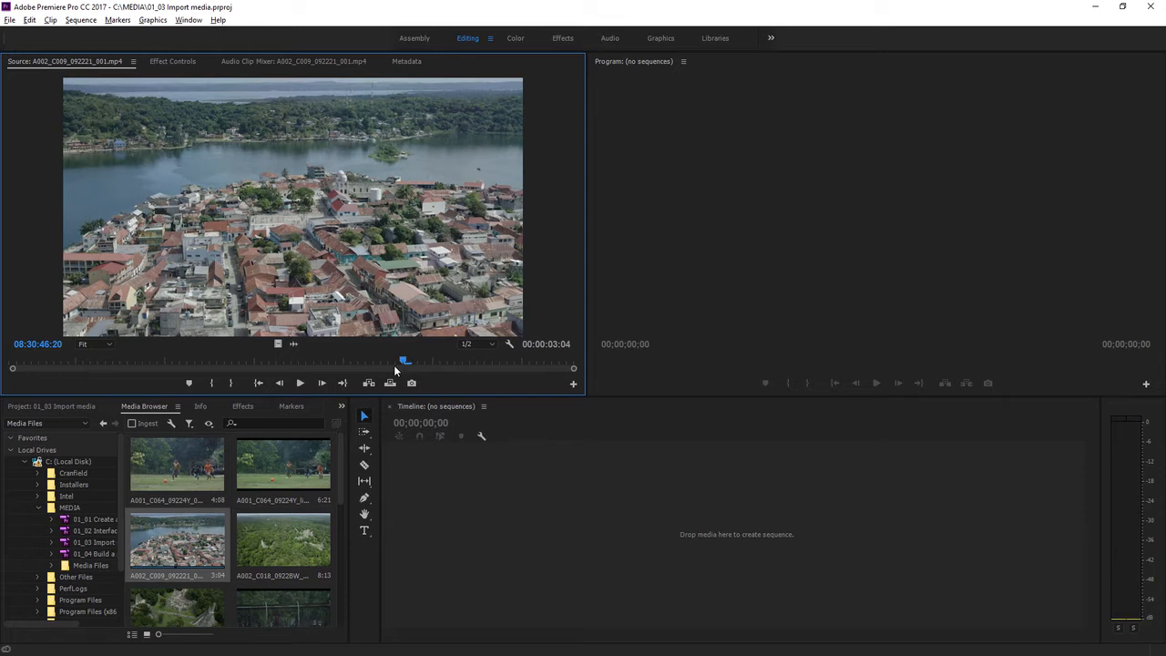
Select all six clips in the Media Files folder and import them into the project.
click(179, 467)
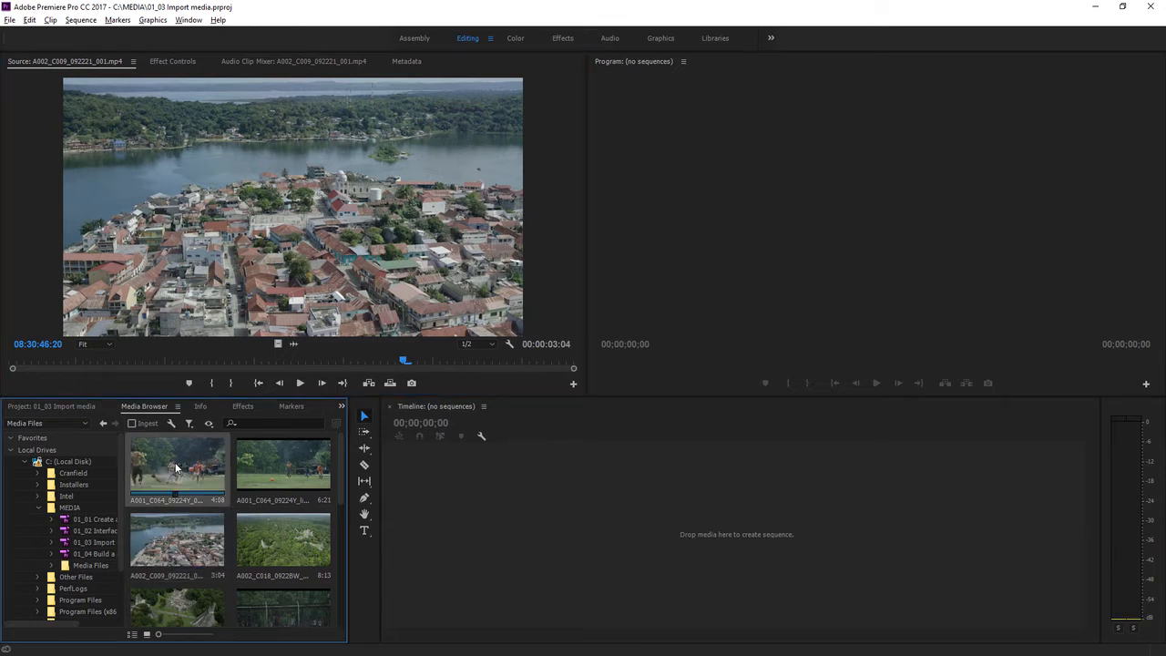
drag(341, 463, 341, 492)
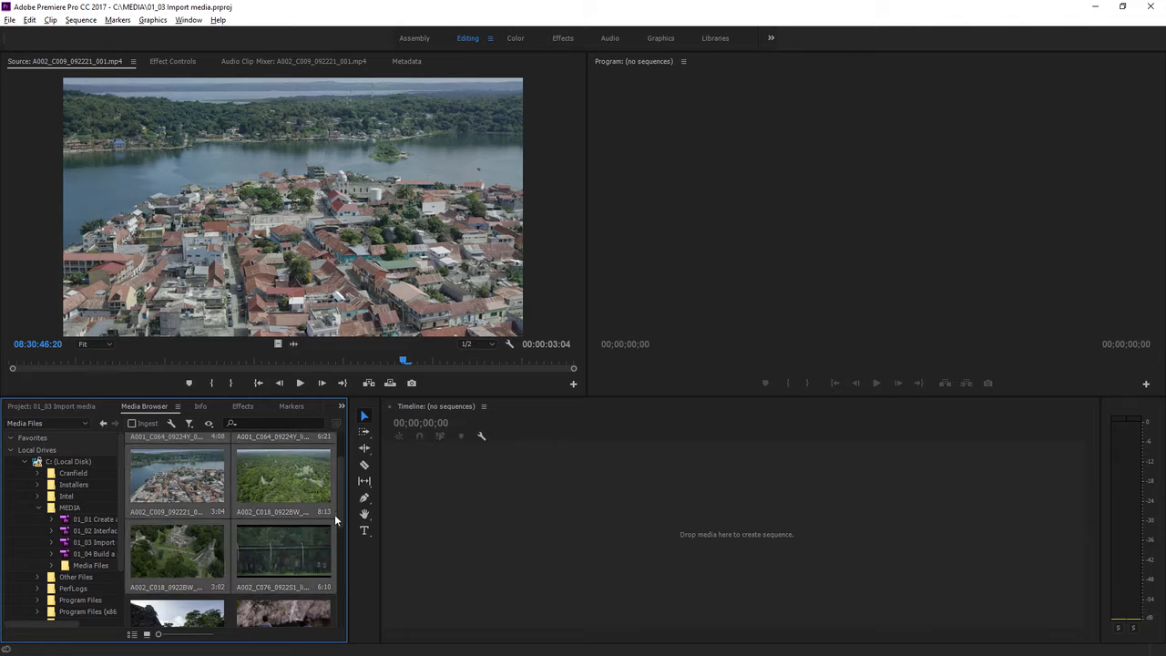
drag(338, 511, 343, 484)
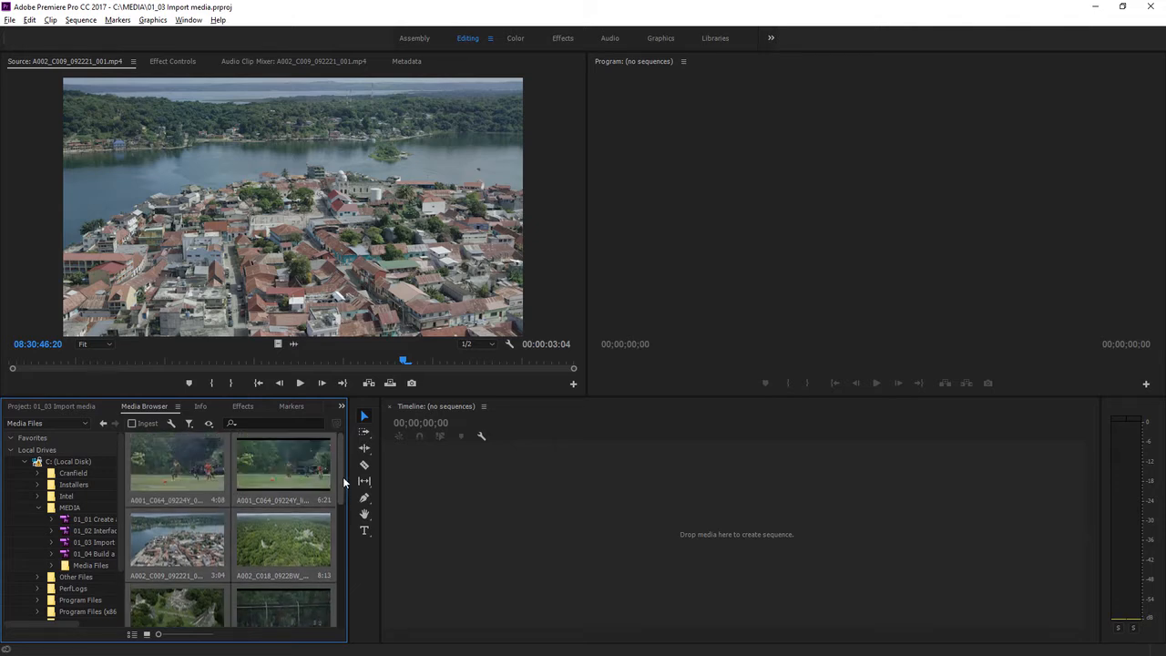
right_click(275, 532)
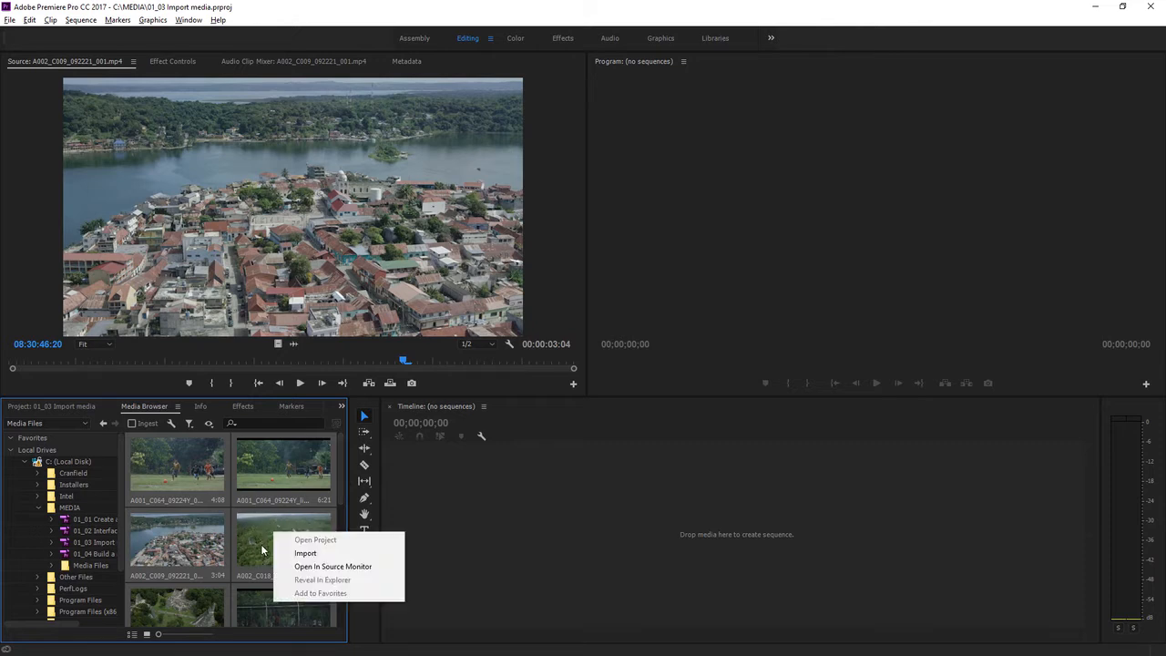
click(314, 555)
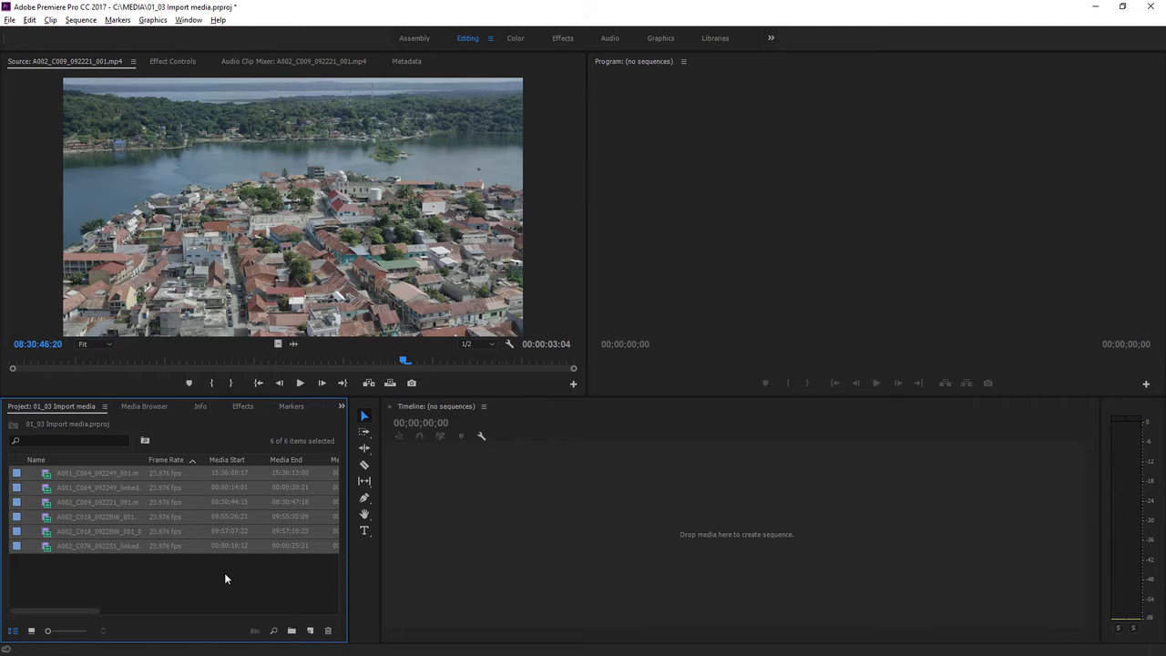
click(225, 575)
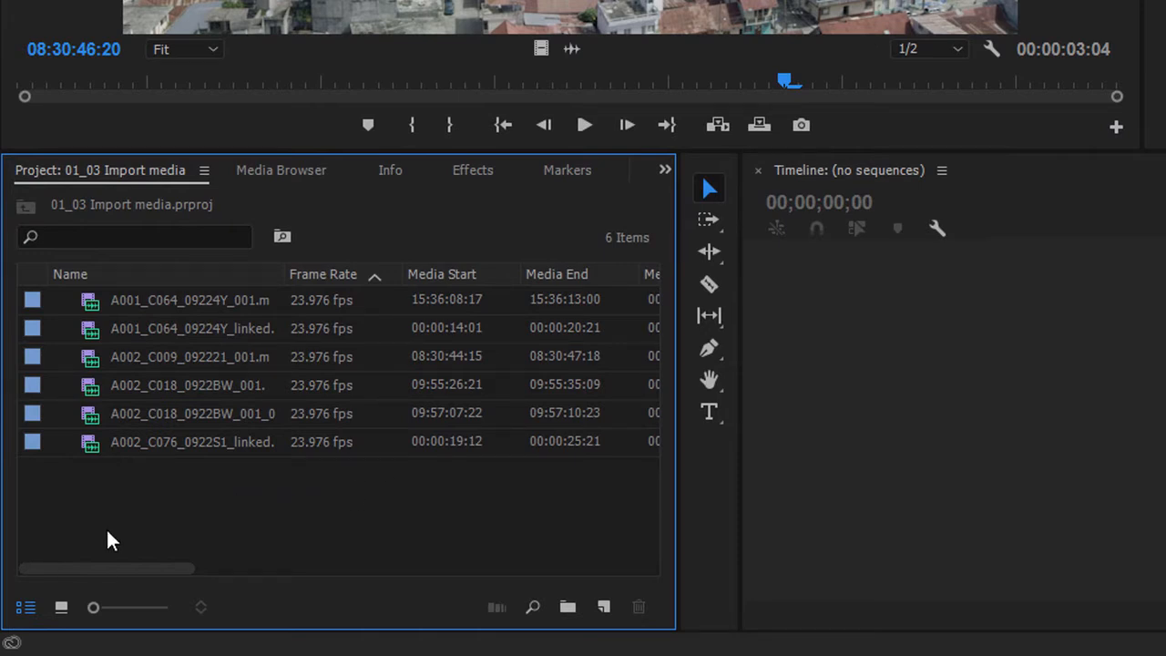
Show the project in icon view, create a new bin named Shots and open it in its own window.
click(62, 608)
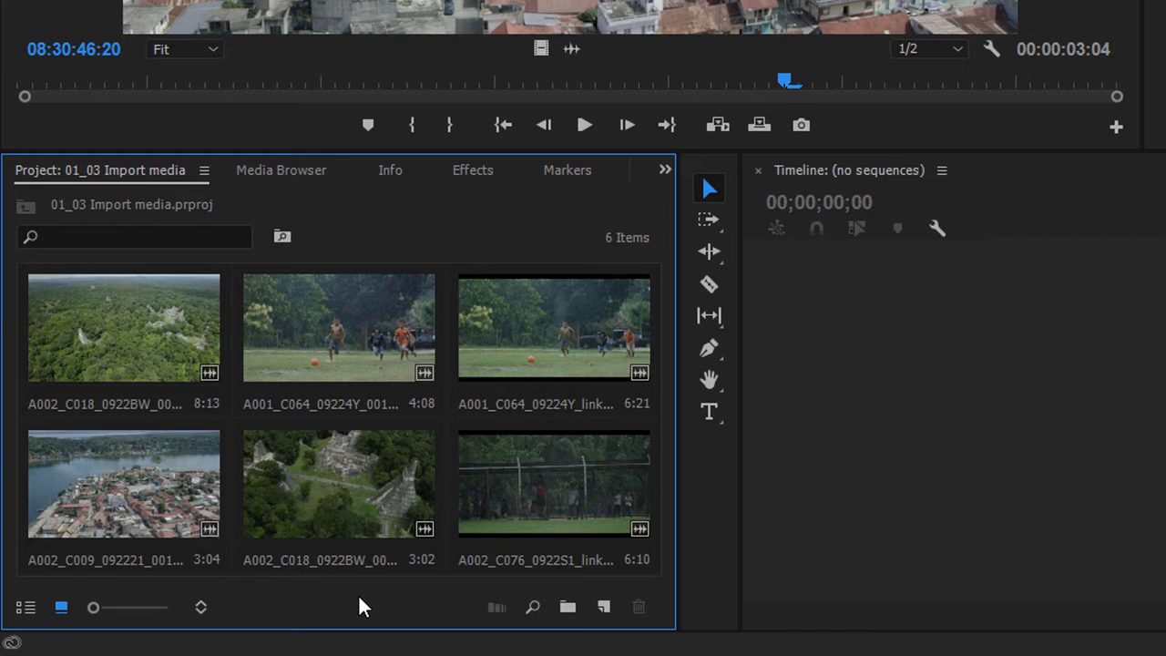
click(566, 610)
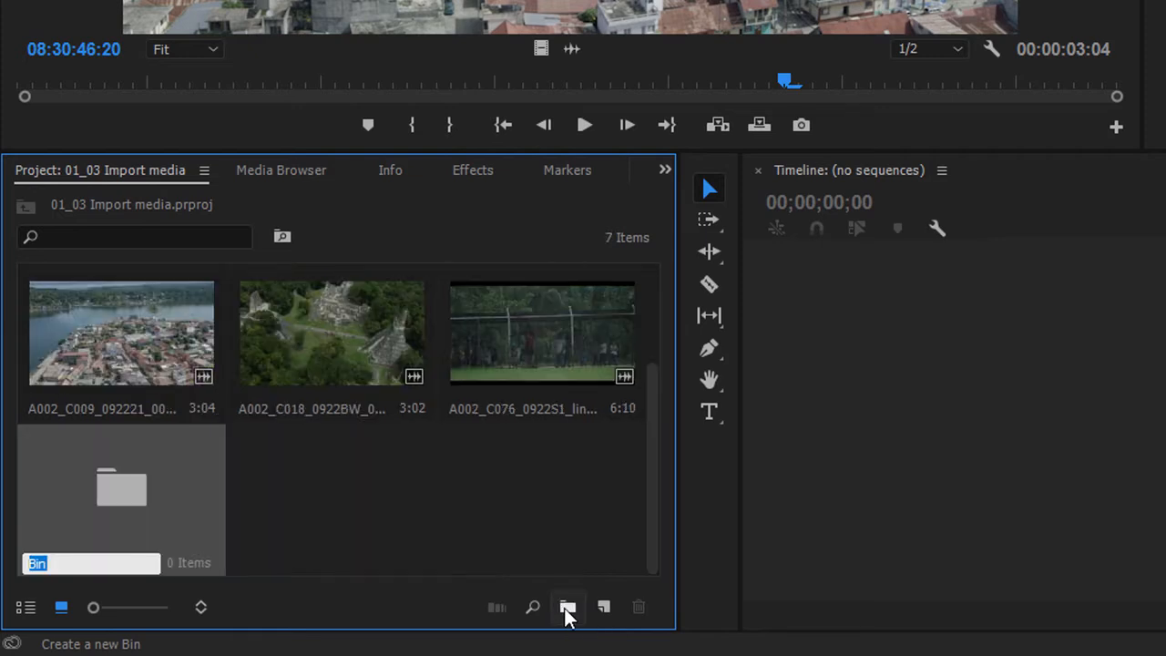
text(Shots)
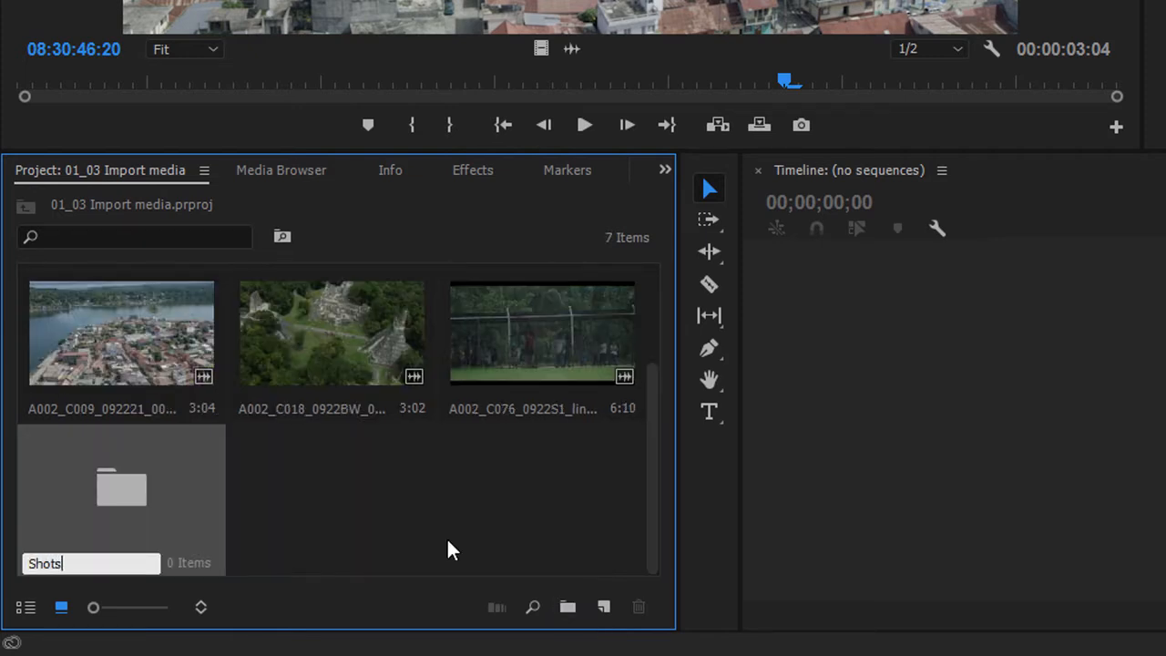
click(448, 540)
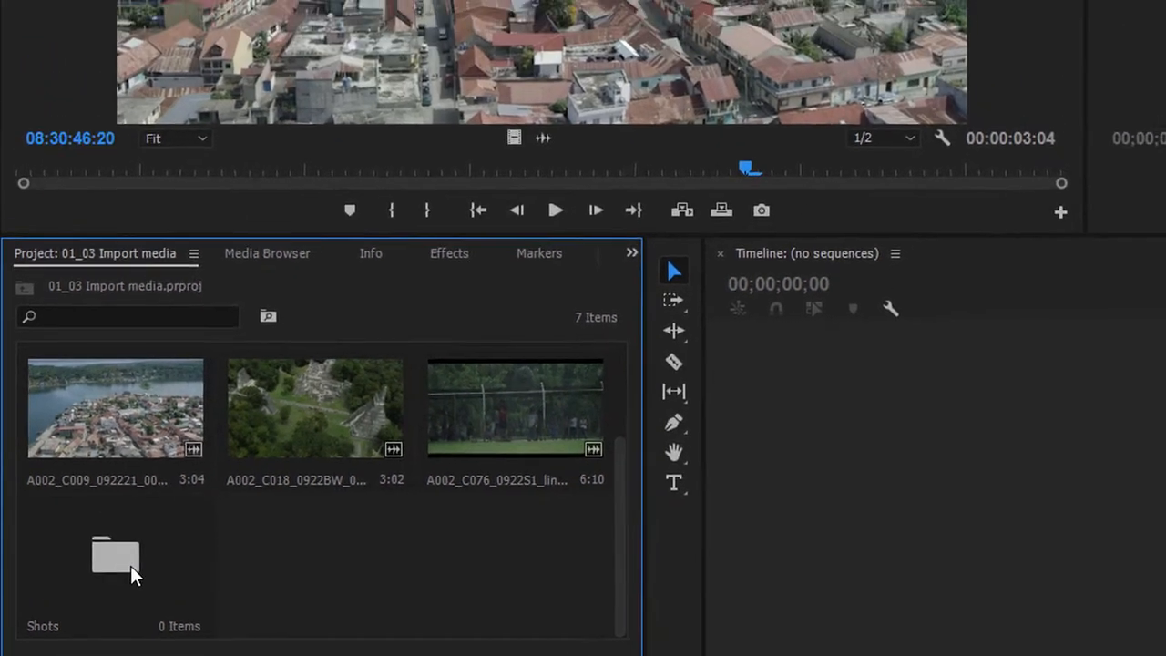
double_click(145, 503)
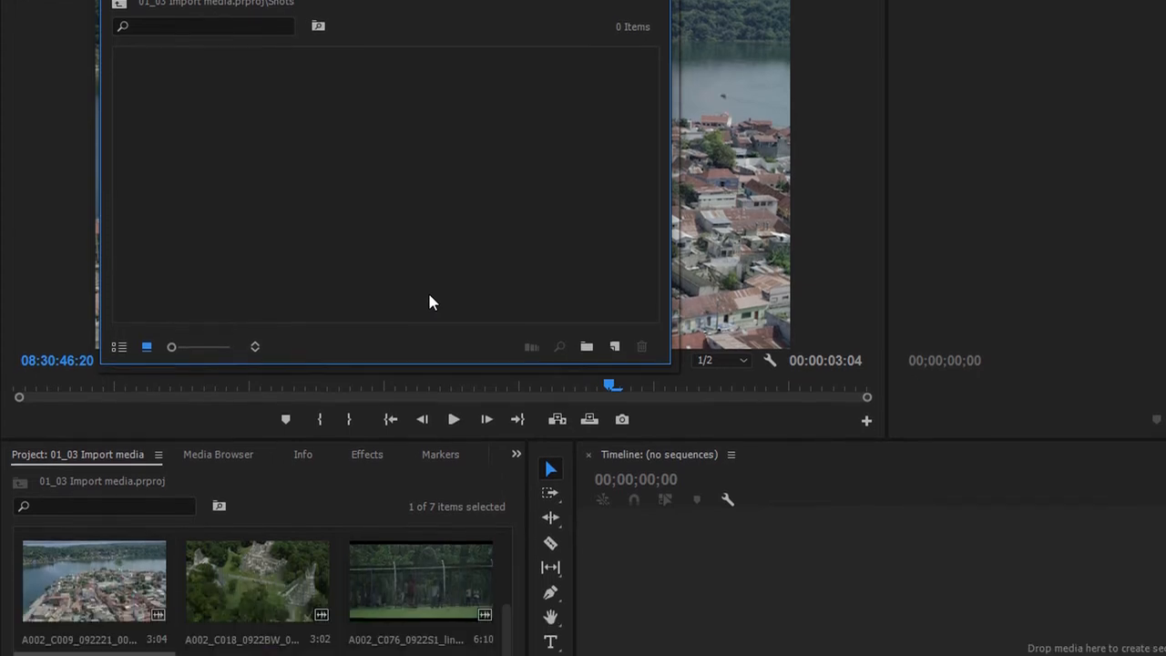
Select the last three clips and create a new bin from them named Shots 2.
click(130, 486)
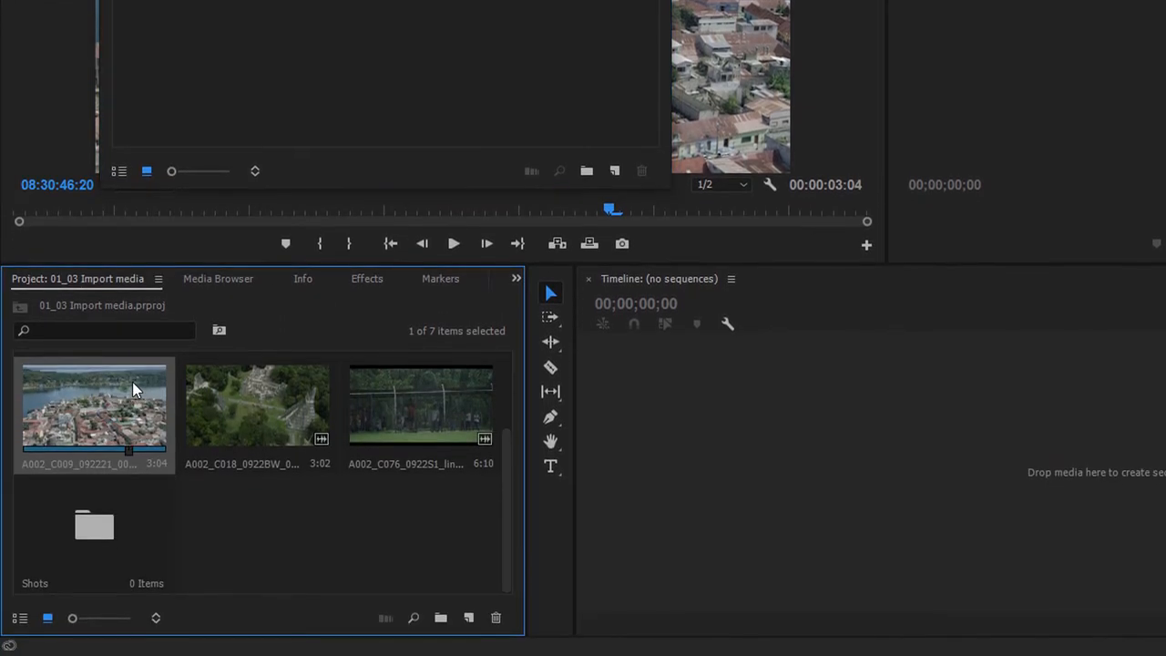
shift+click(406, 391)
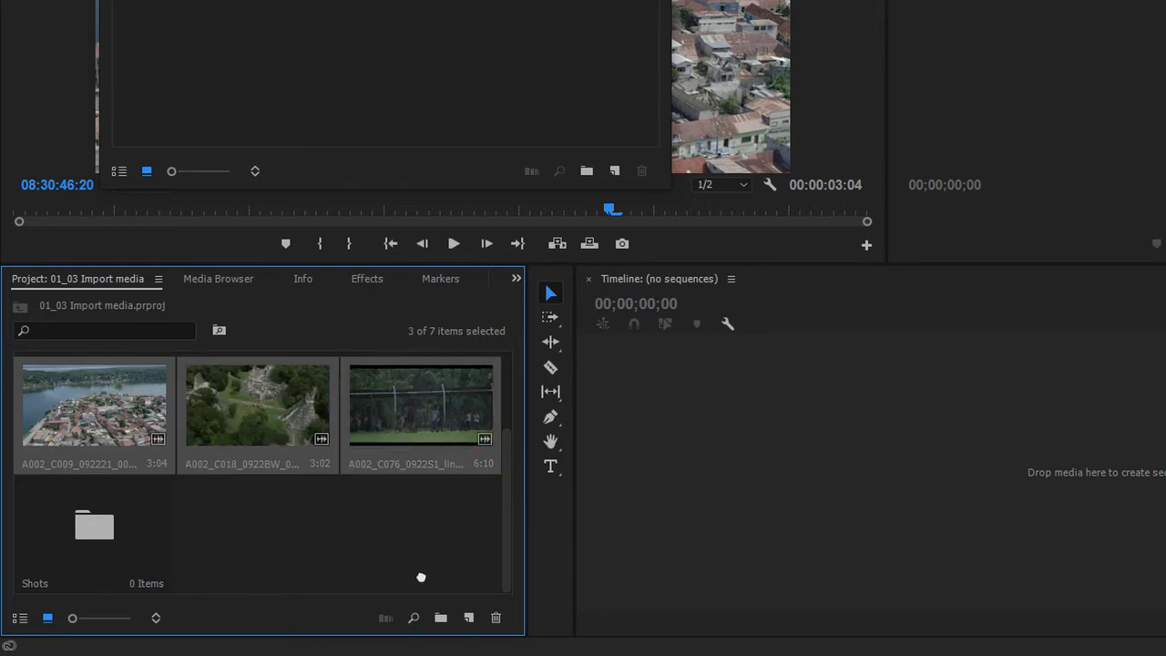
click(440, 619)
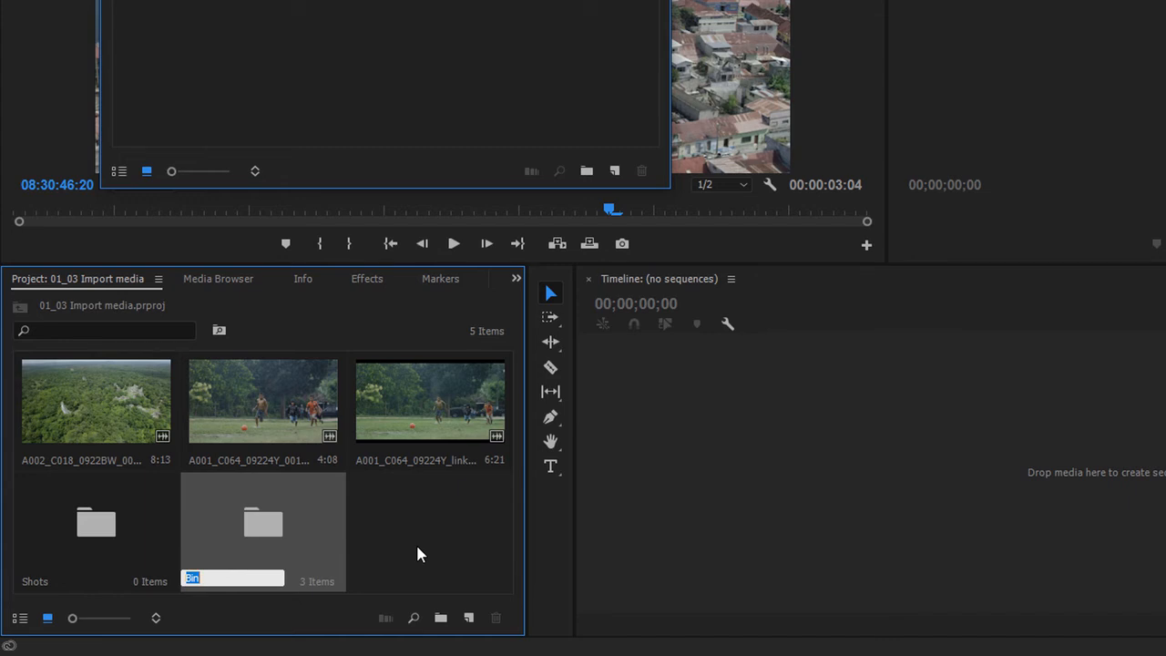
text(Shots 2)
click(417, 548)
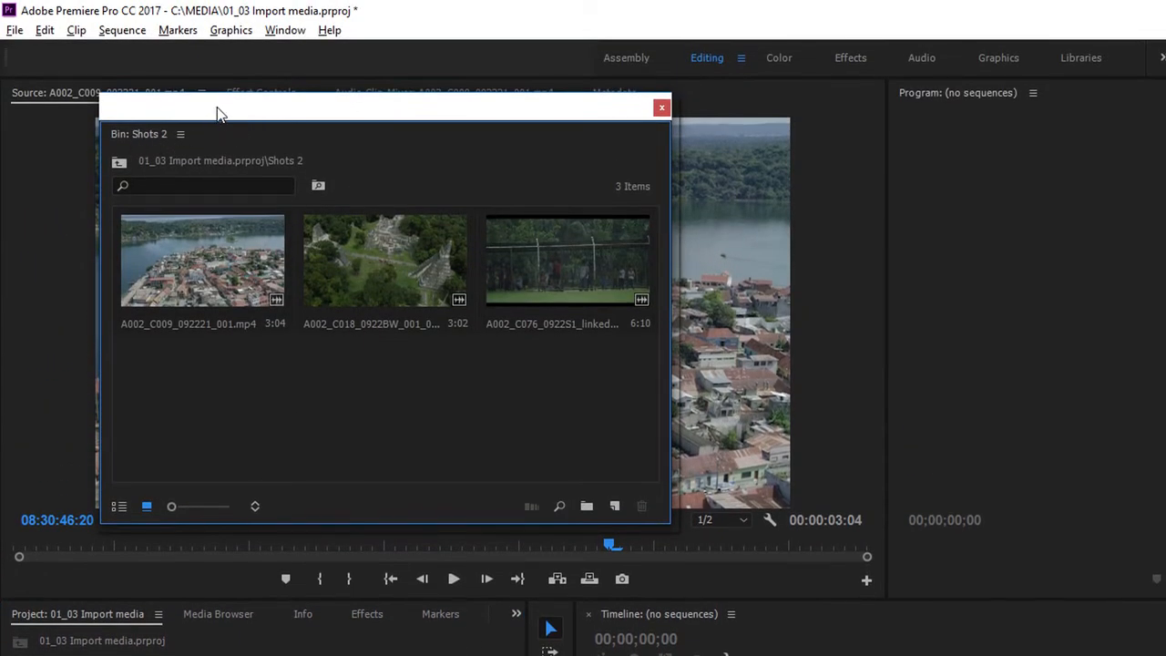
Select both Shots bins and nest them inside a new bin named Media, then open the Media bin.
drag(220, 113, 574, 166)
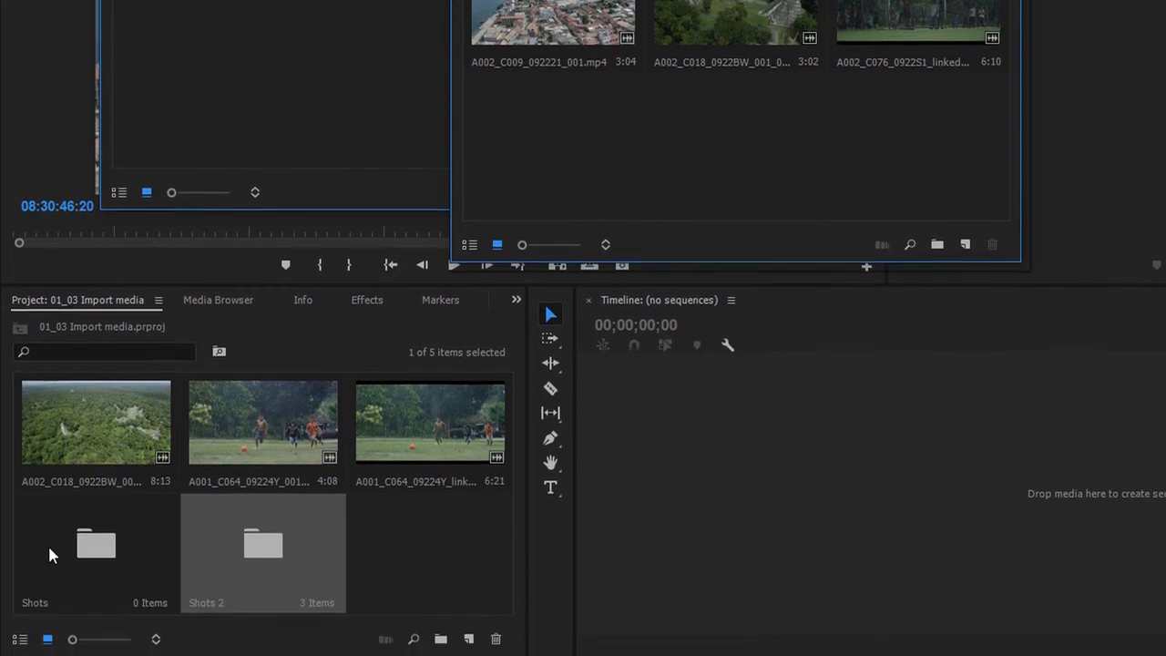
ctrl+click(82, 529)
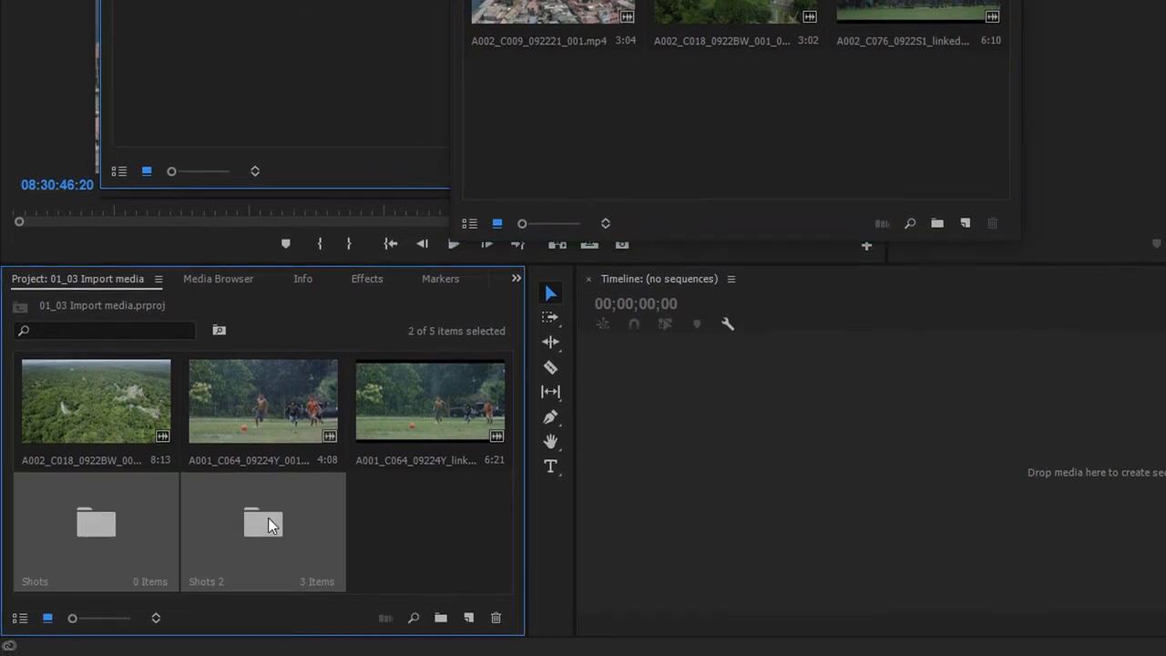
drag(270, 524, 441, 618)
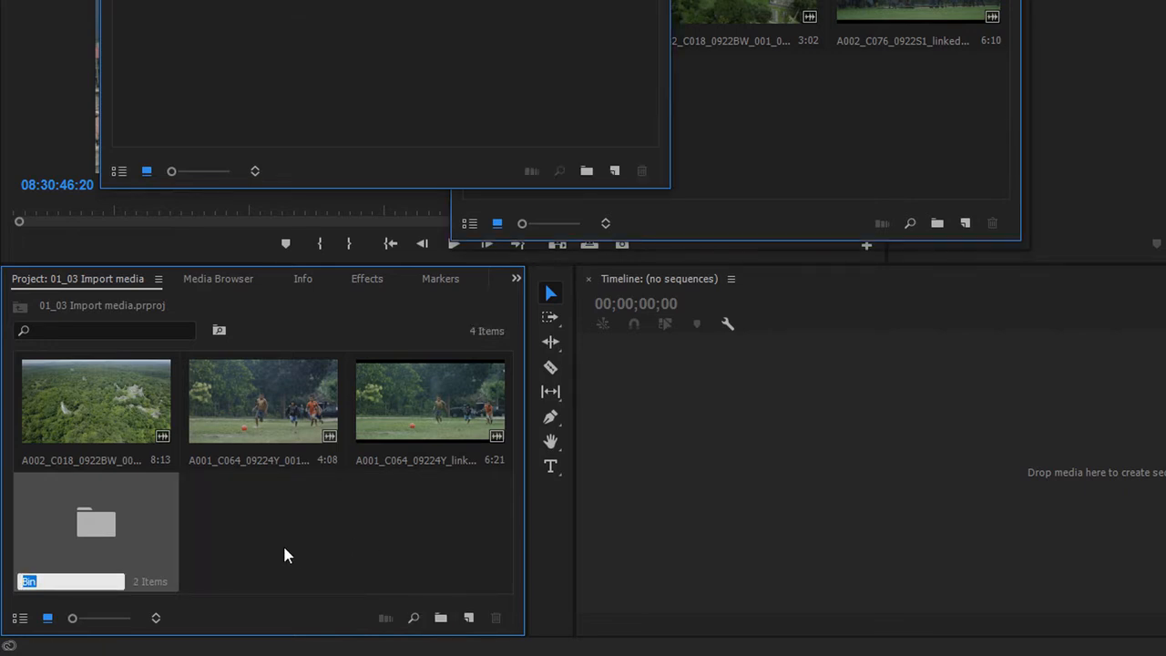
text(Media)
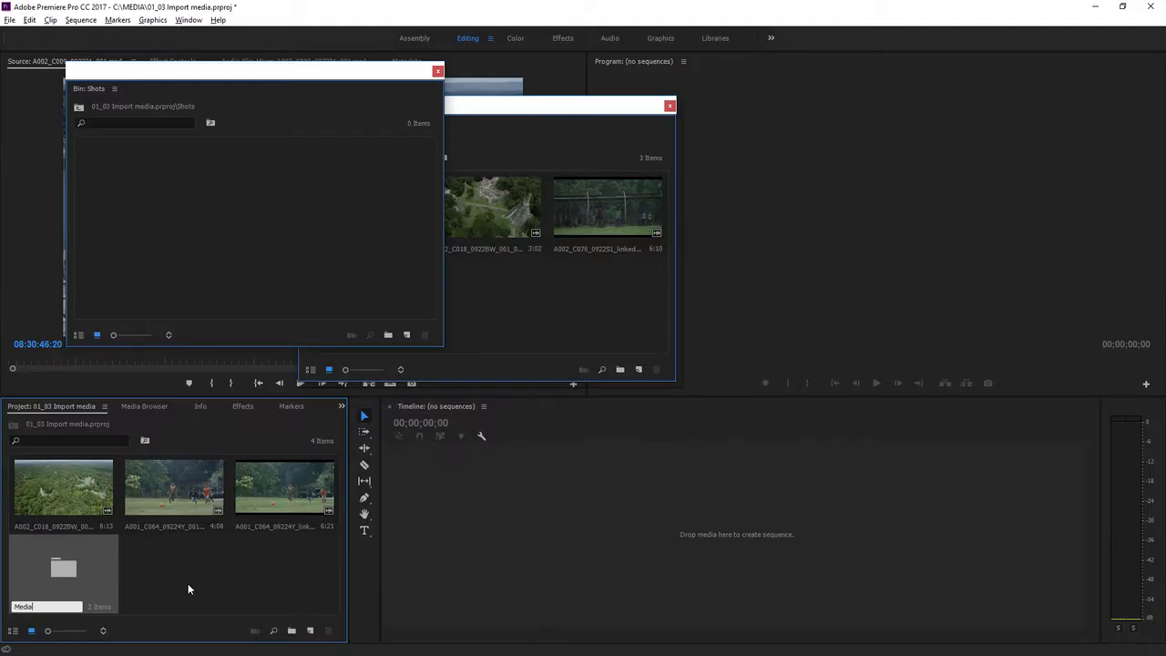
double_click(65, 570)
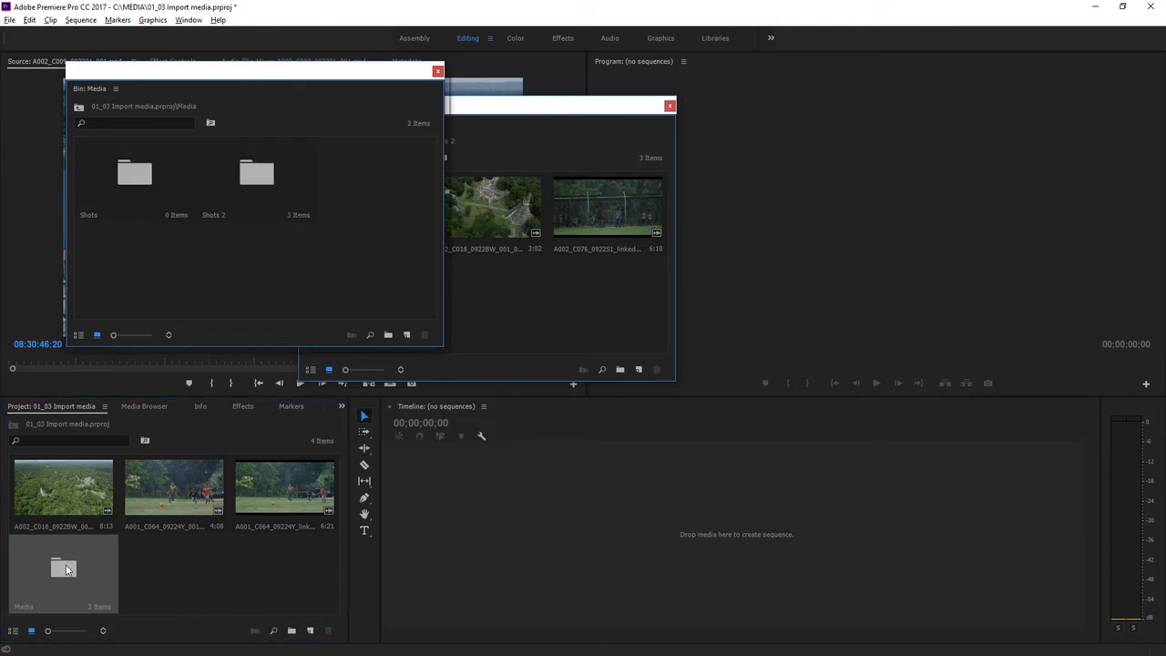
click(141, 194)
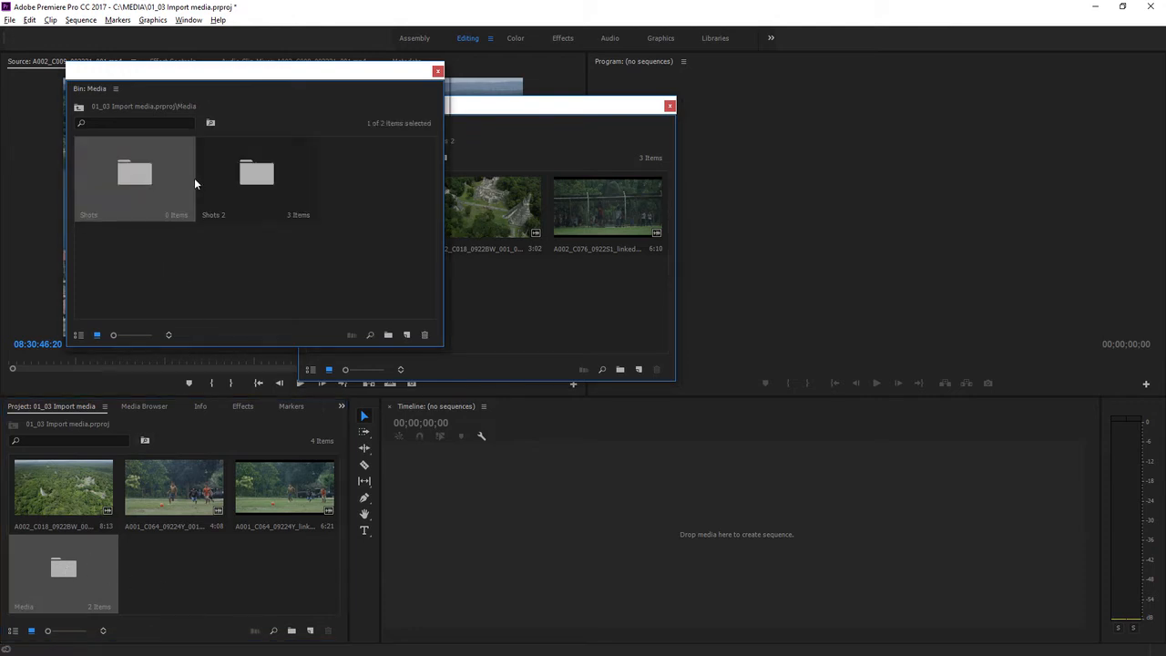
click(251, 180)
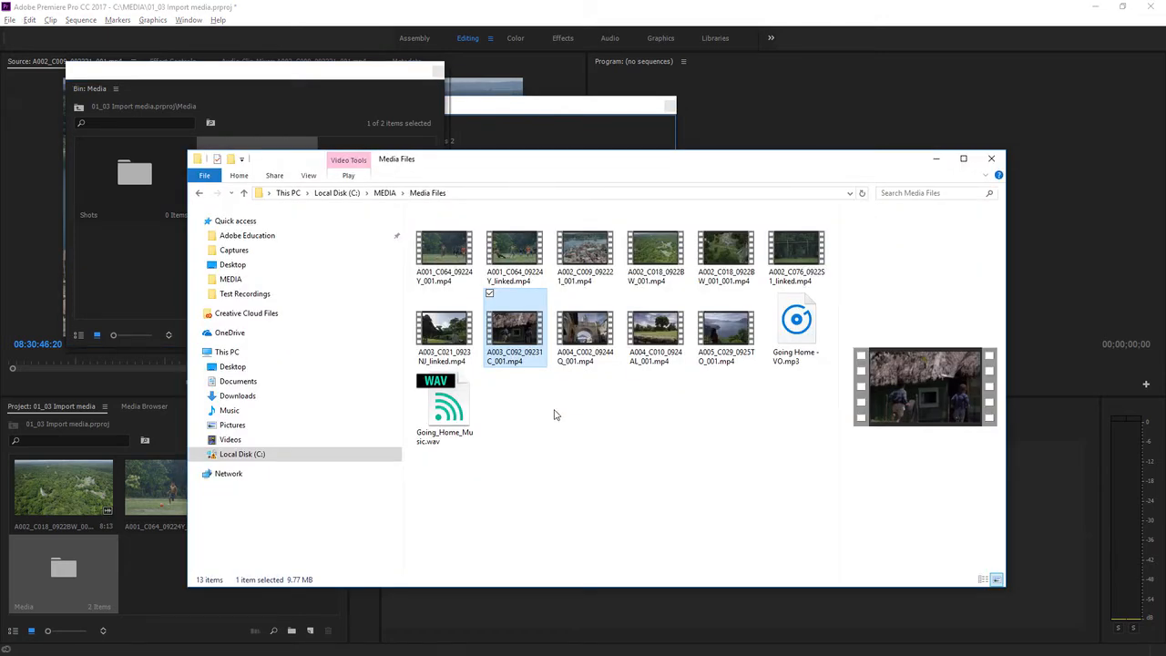
In File Explorer, rename the Media Files folder inside MEDIA to Media Files different.
click(383, 194)
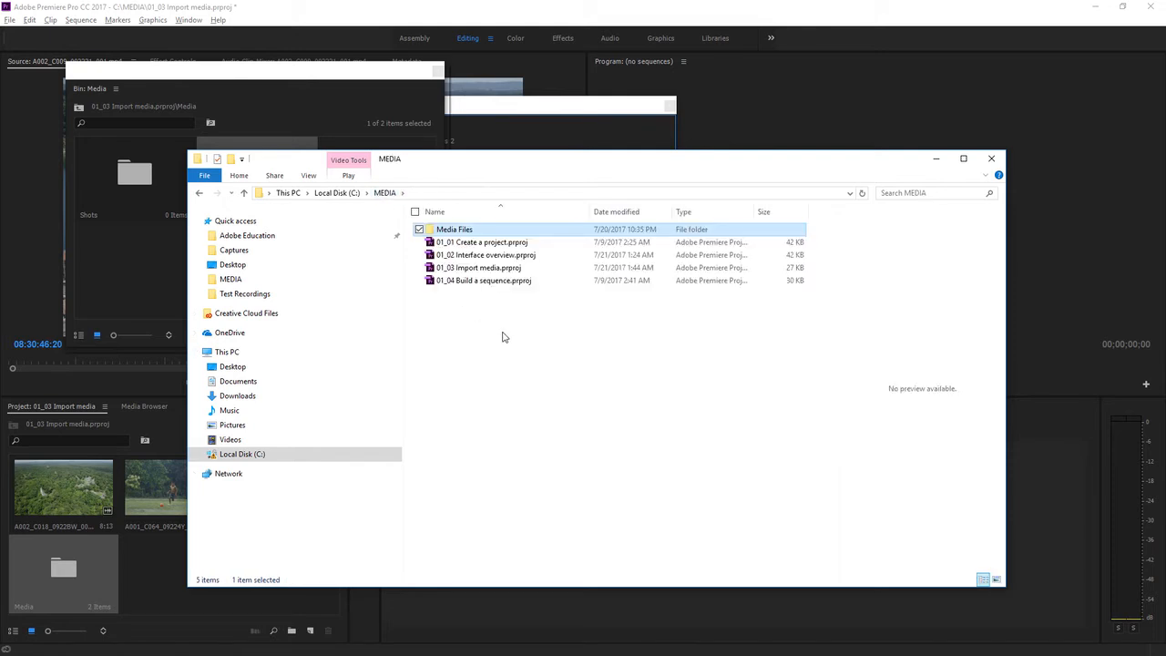
click(447, 231)
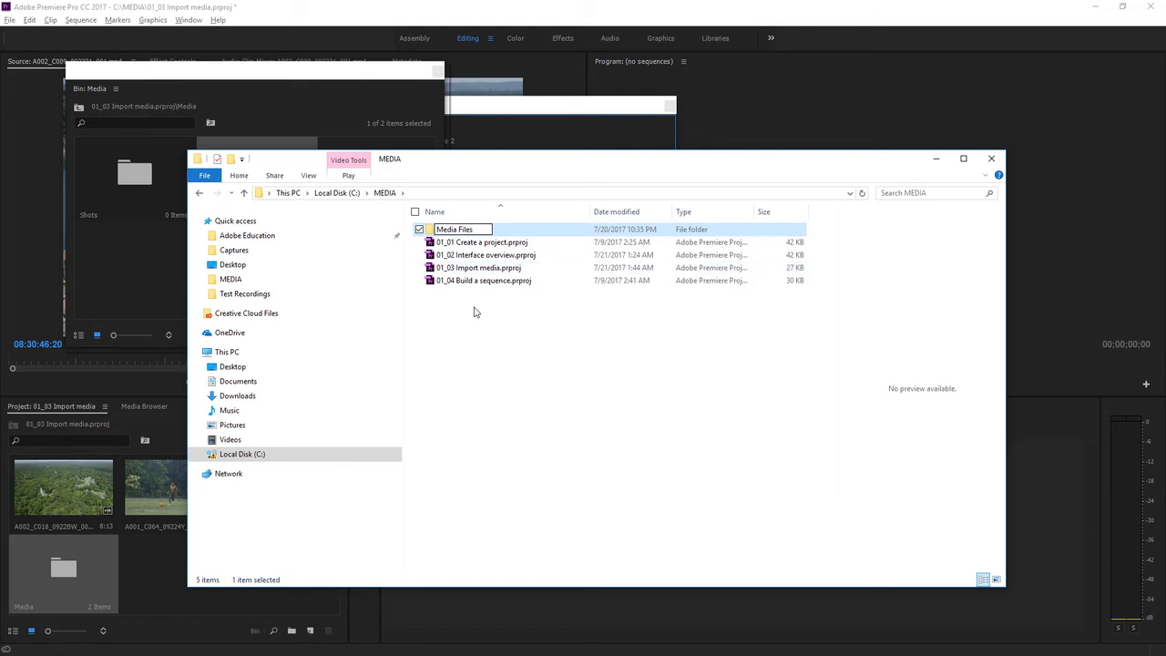
text(different)
key(Return)
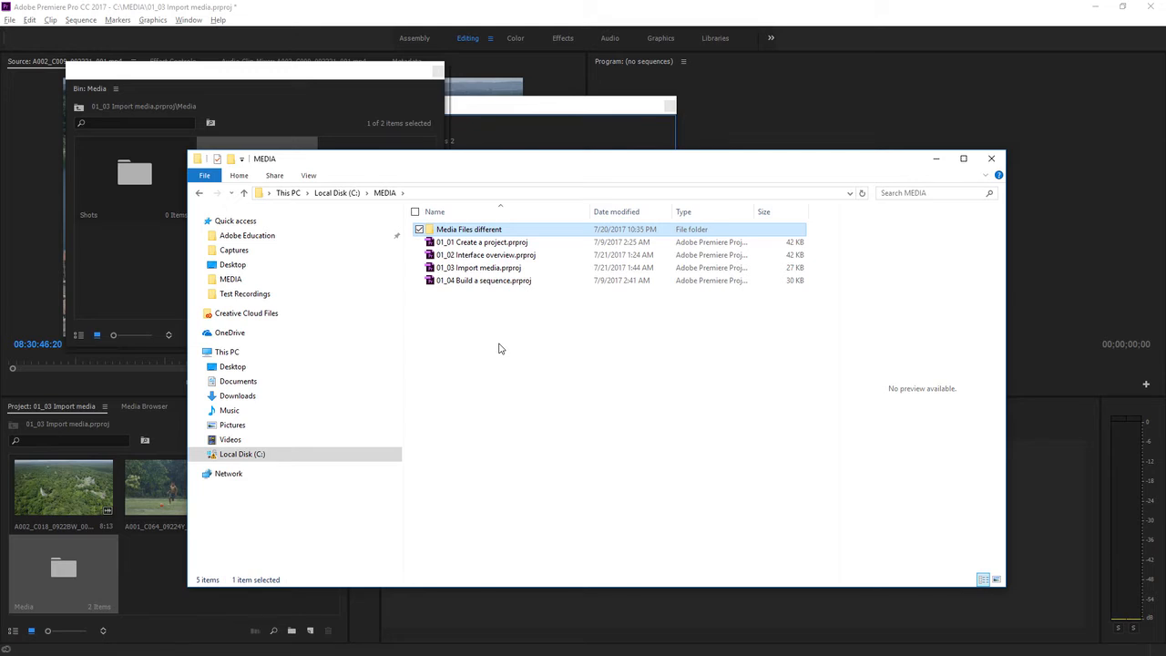
Open the A001_C064_09224Y_linked clip in the Source Monitor and close all floating bin windows.
click(171, 548)
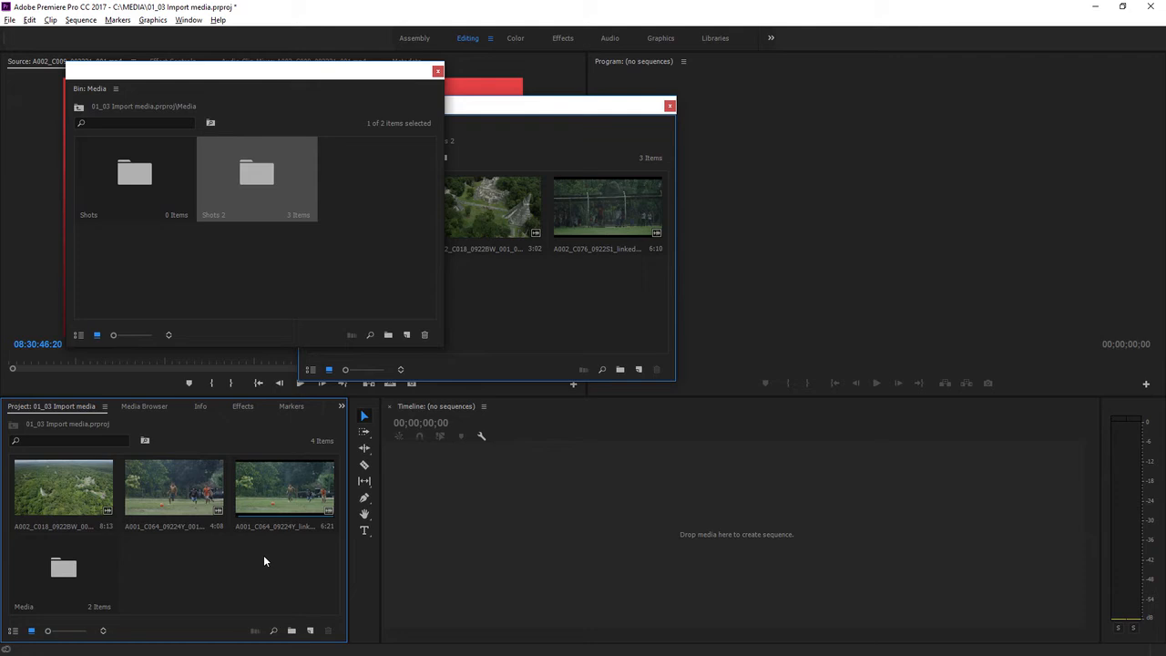
double_click(288, 478)
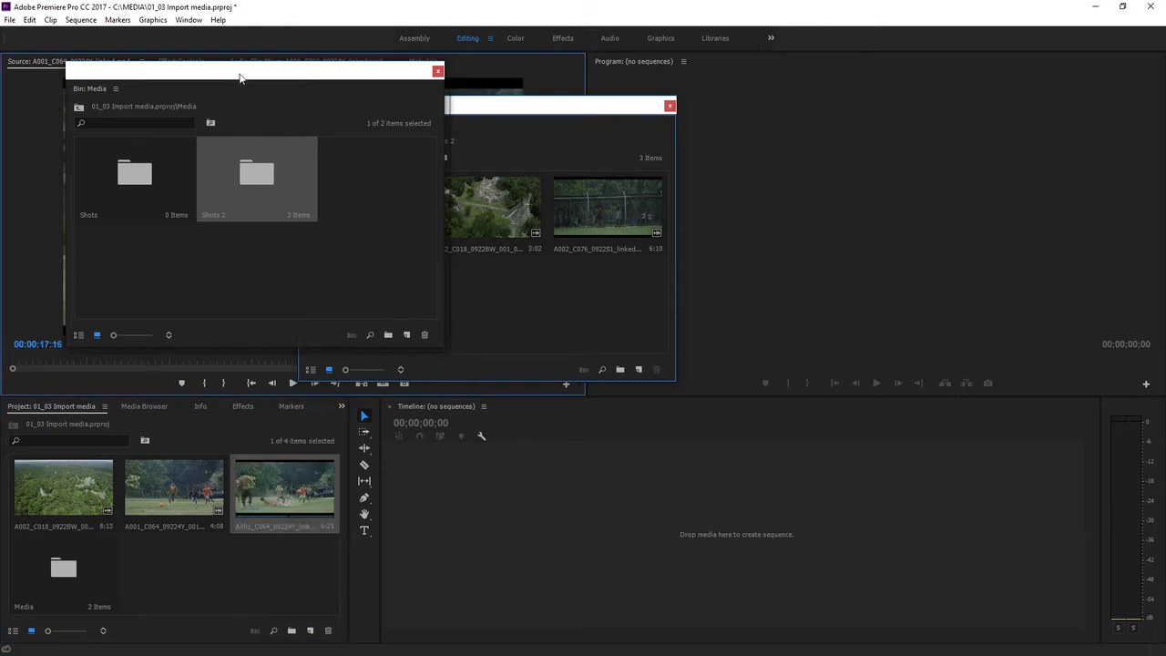
drag(242, 73, 270, 318)
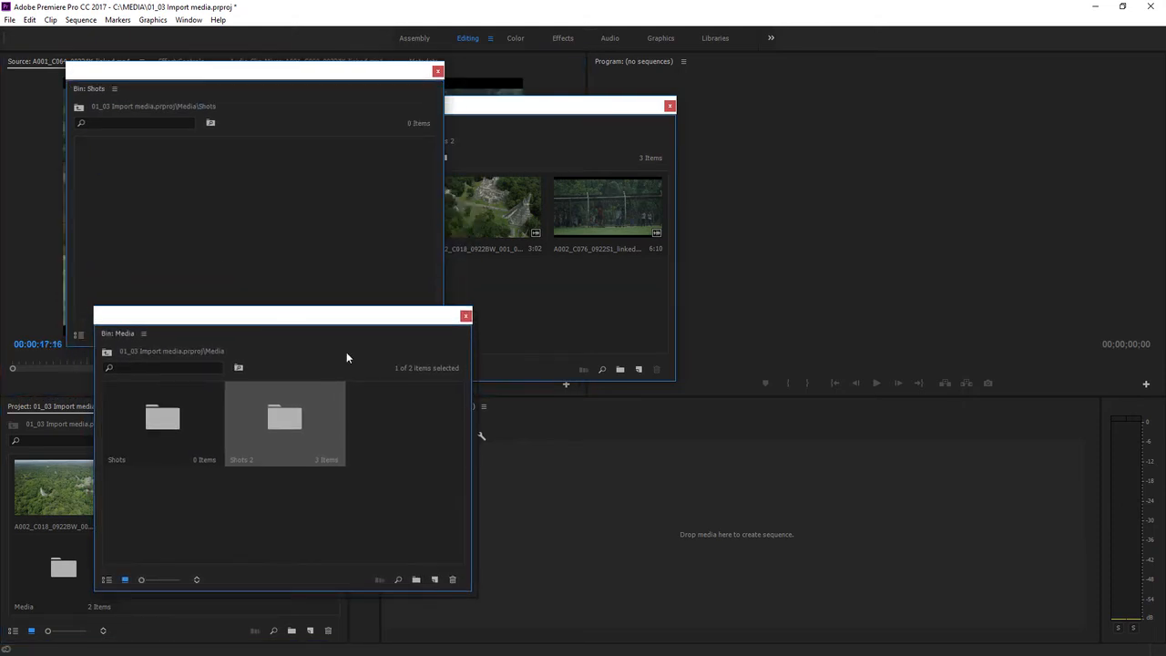
click(466, 315)
click(438, 71)
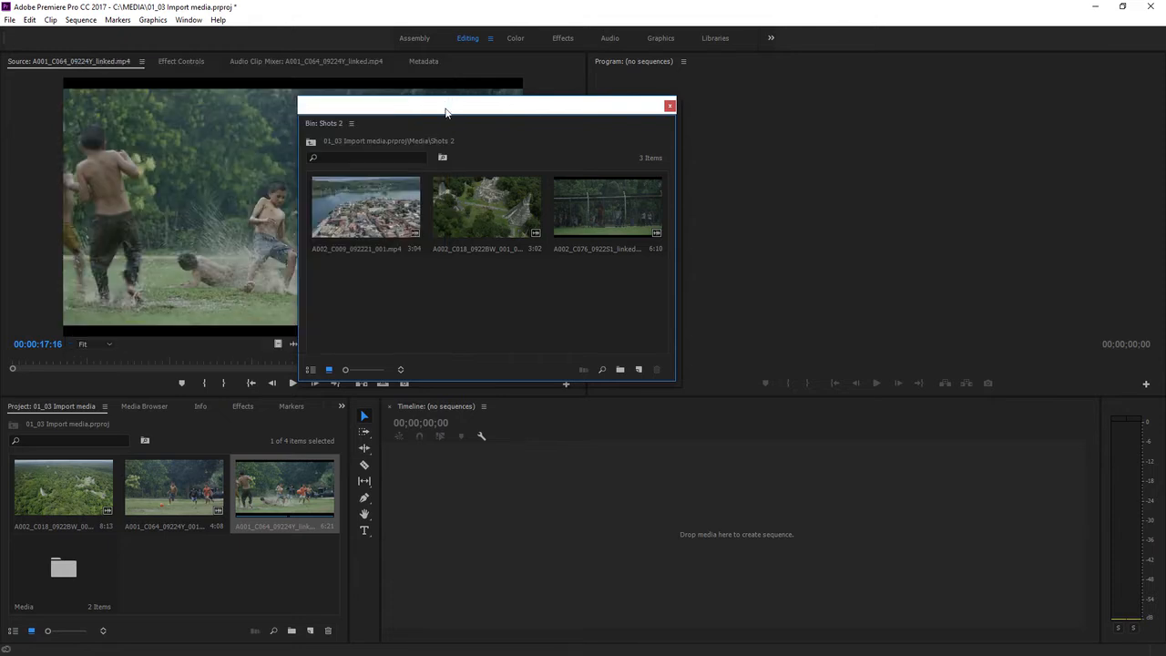
click(670, 107)
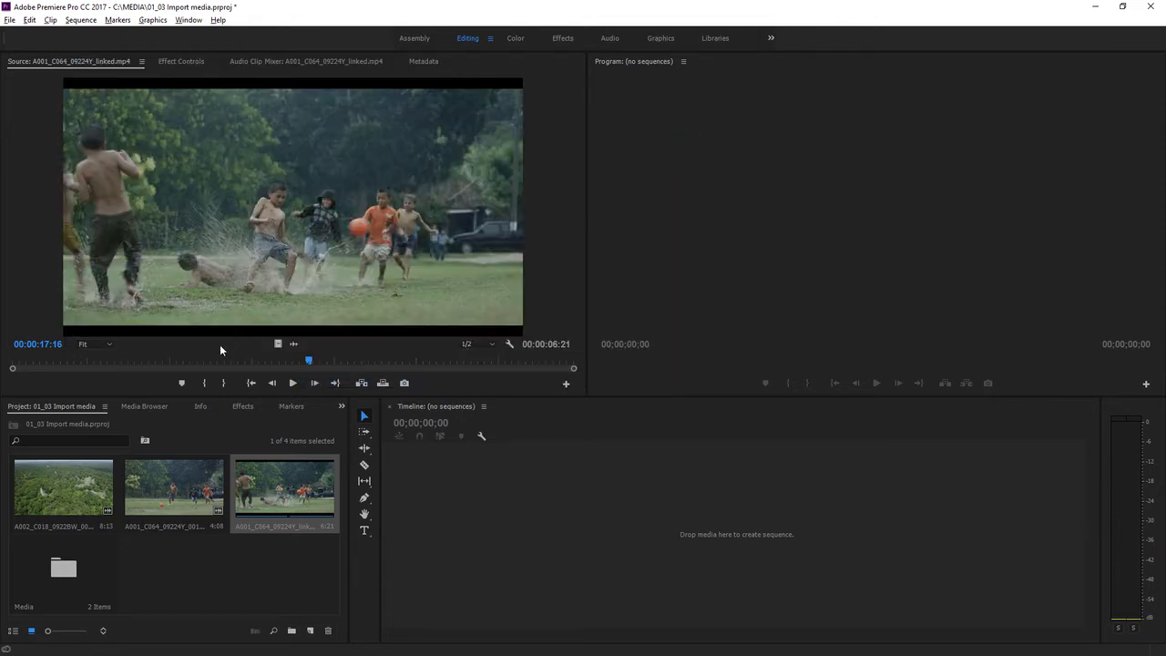
Reveal the A002_C018_0922BW_001.mp4 clip's source file in File Explorer.
key(alt+Tab)
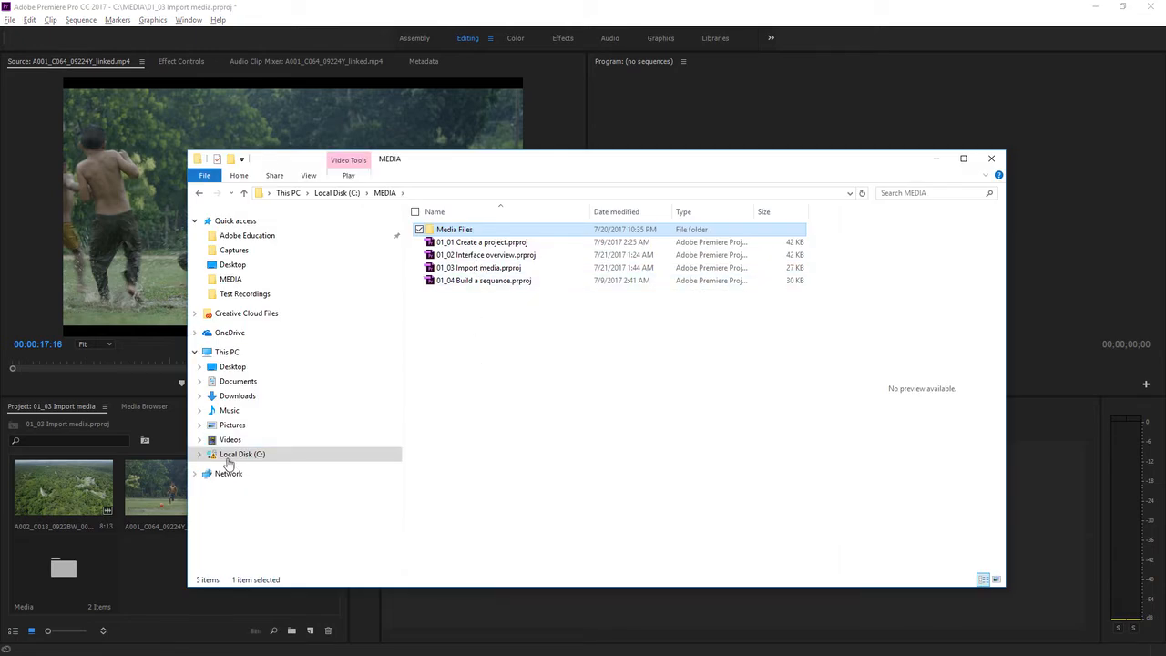
click(159, 549)
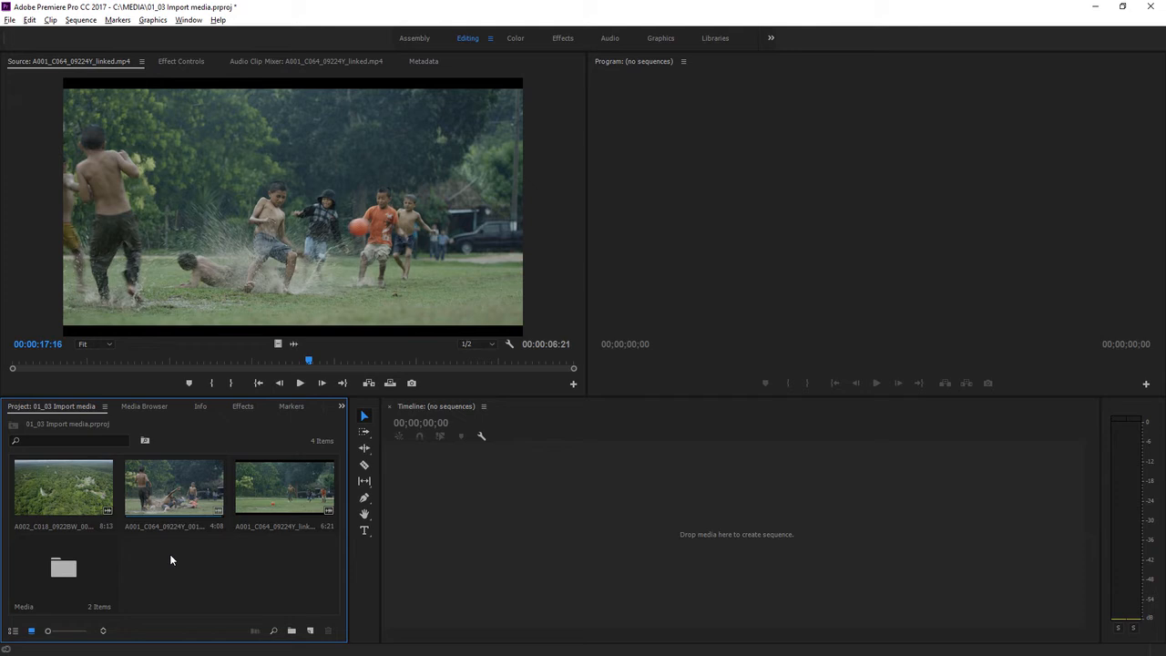
right_click(68, 479)
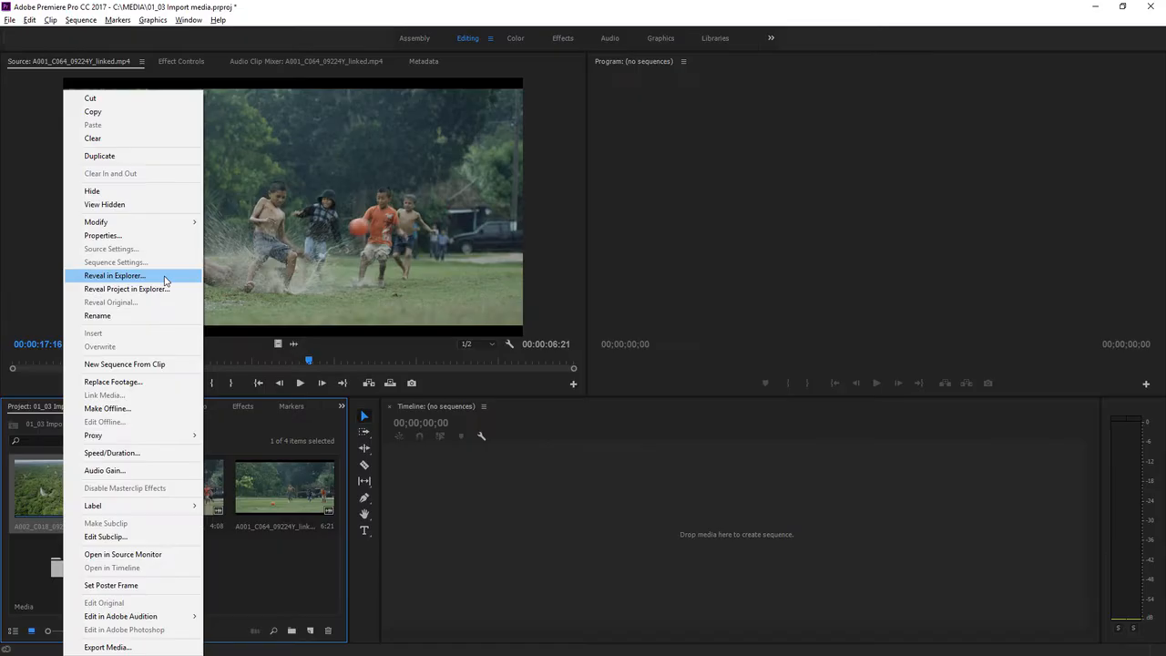
click(199, 268)
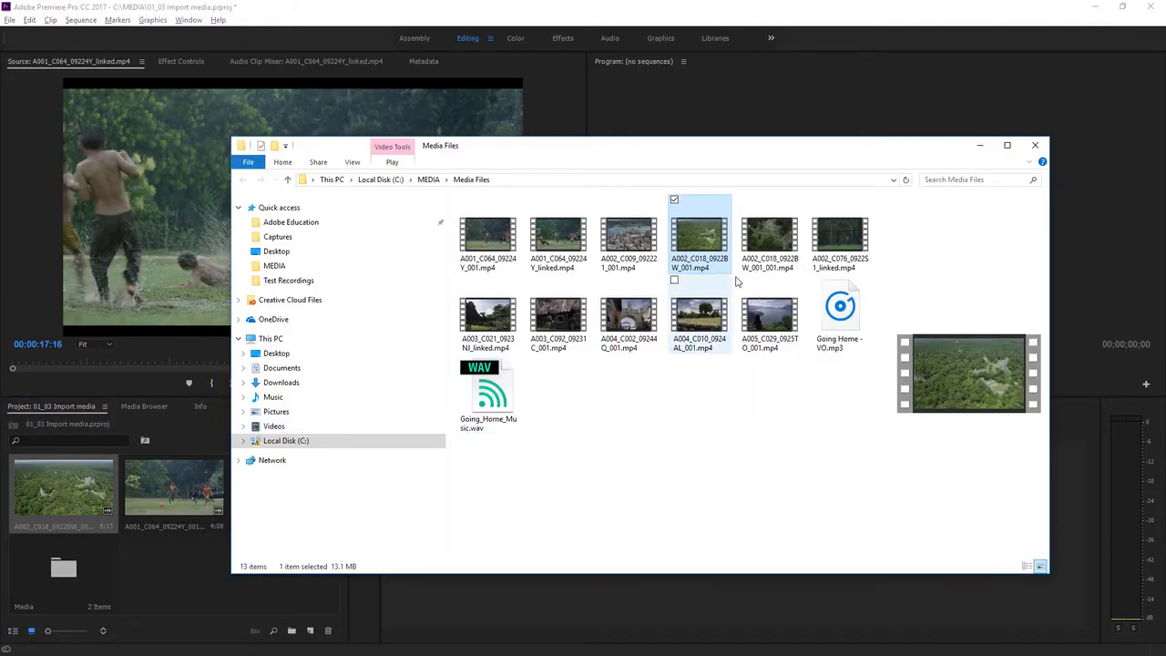
click(176, 564)
click(61, 527)
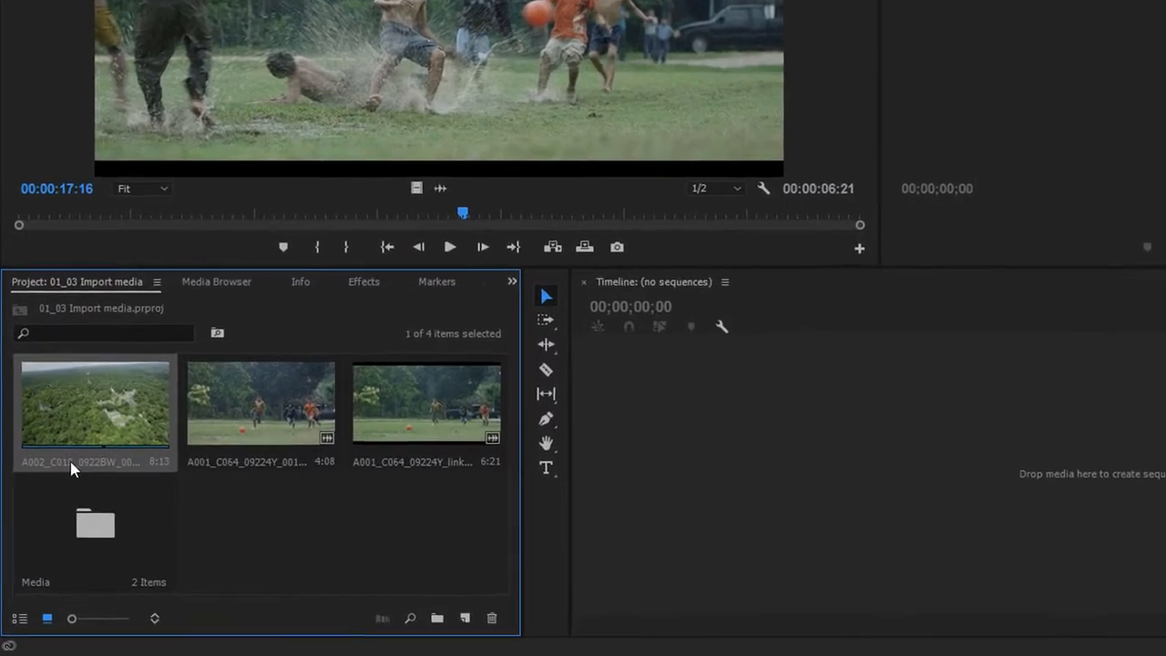
Rename the A002_C018_0922BW_001.mp4 clip in the project to Trees.
click(65, 462)
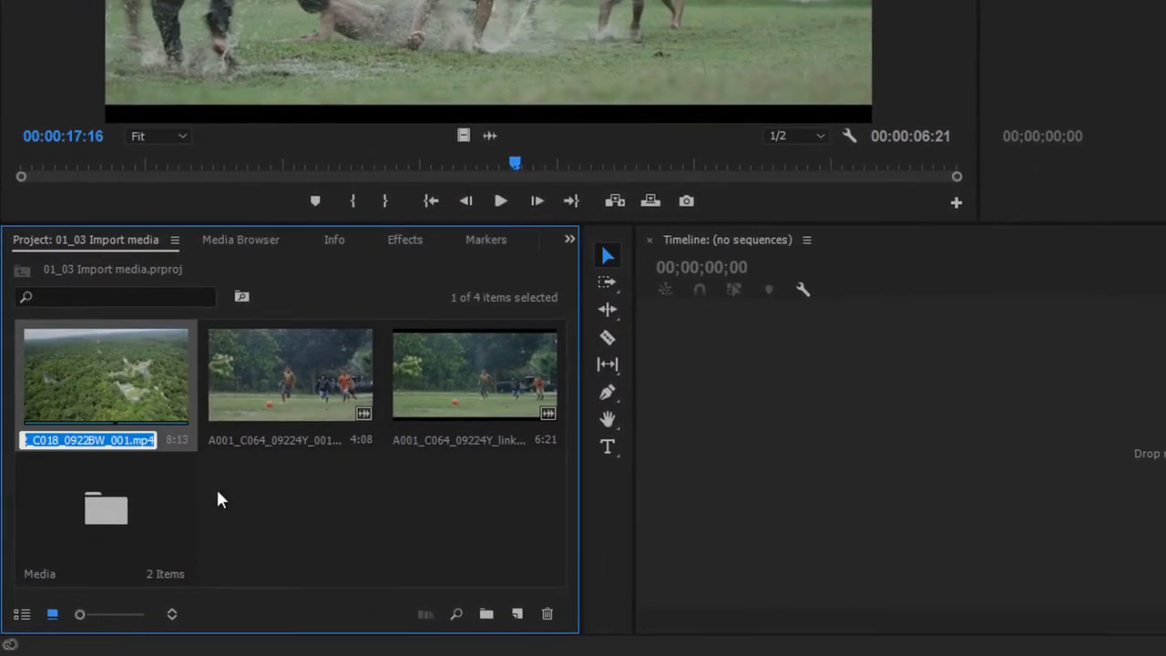
text(Trees)
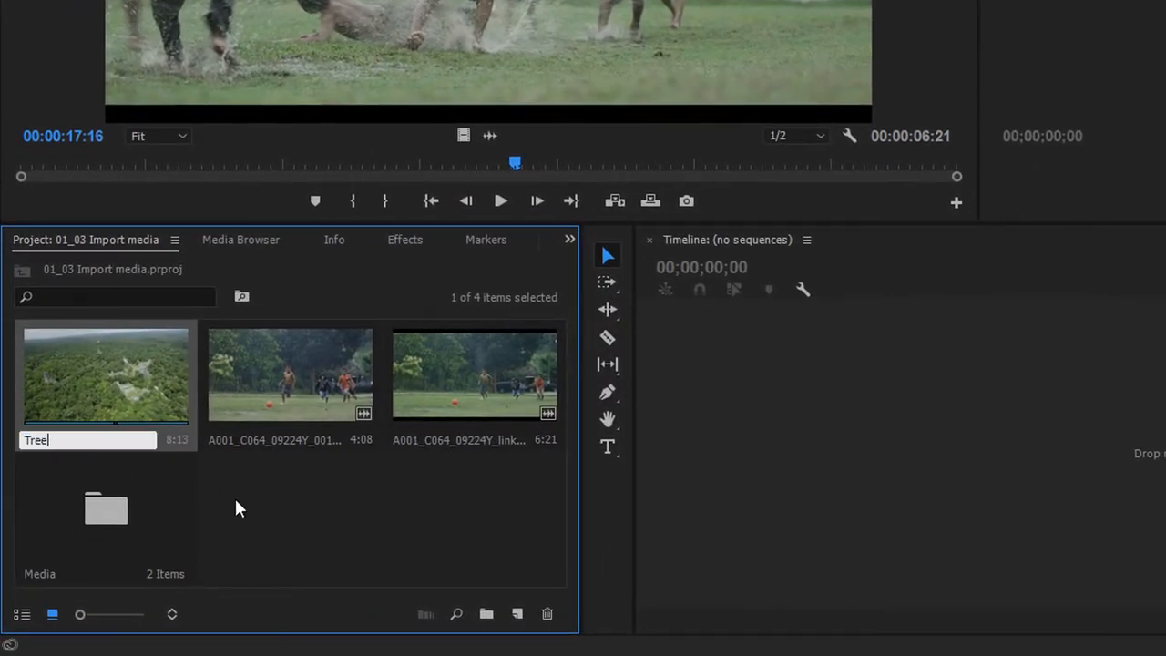
key(Return)
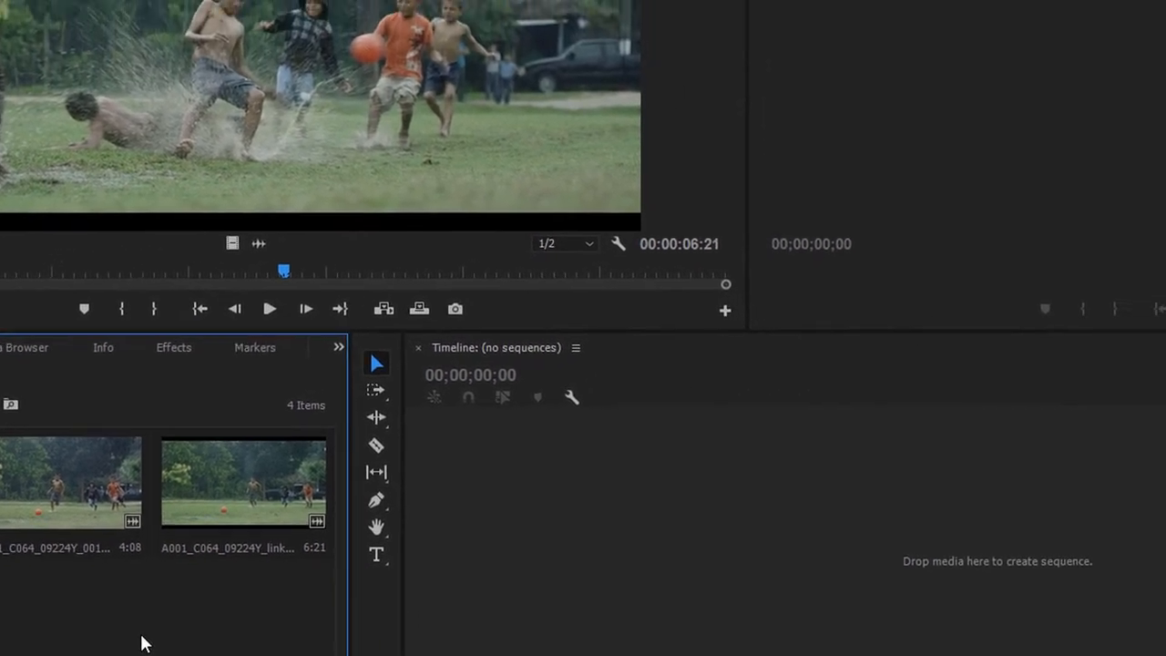
Open the 01_04 Build a sequence project from the MEDIA folder.
key(alt+Tab)
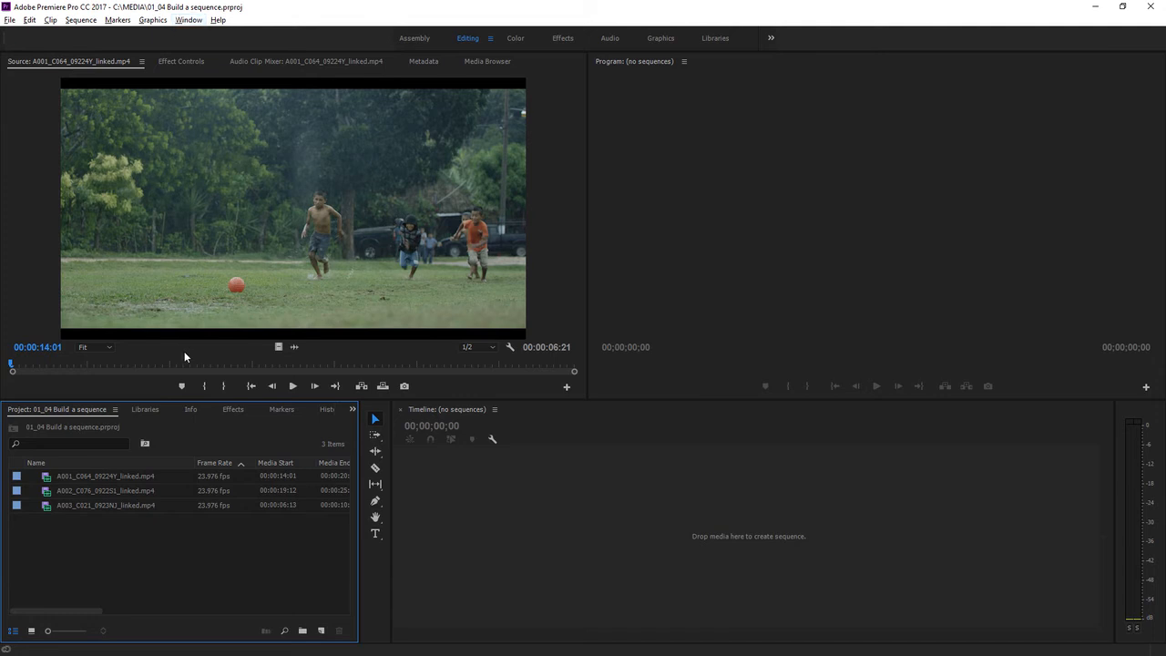
key(alt+Tab)
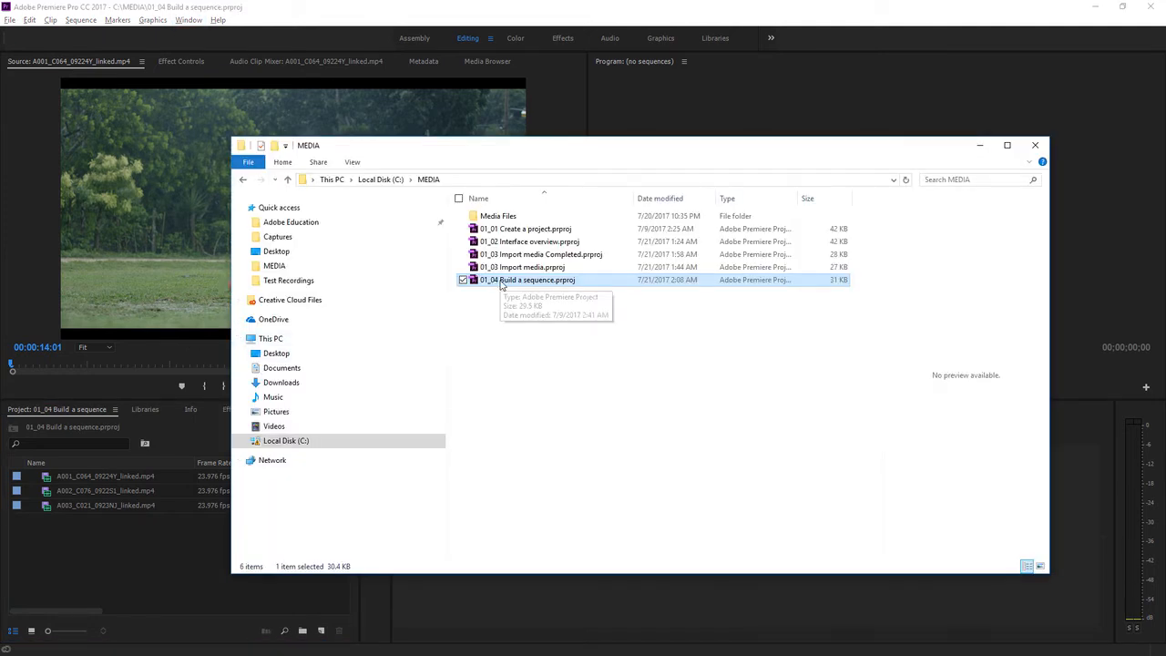
click(152, 547)
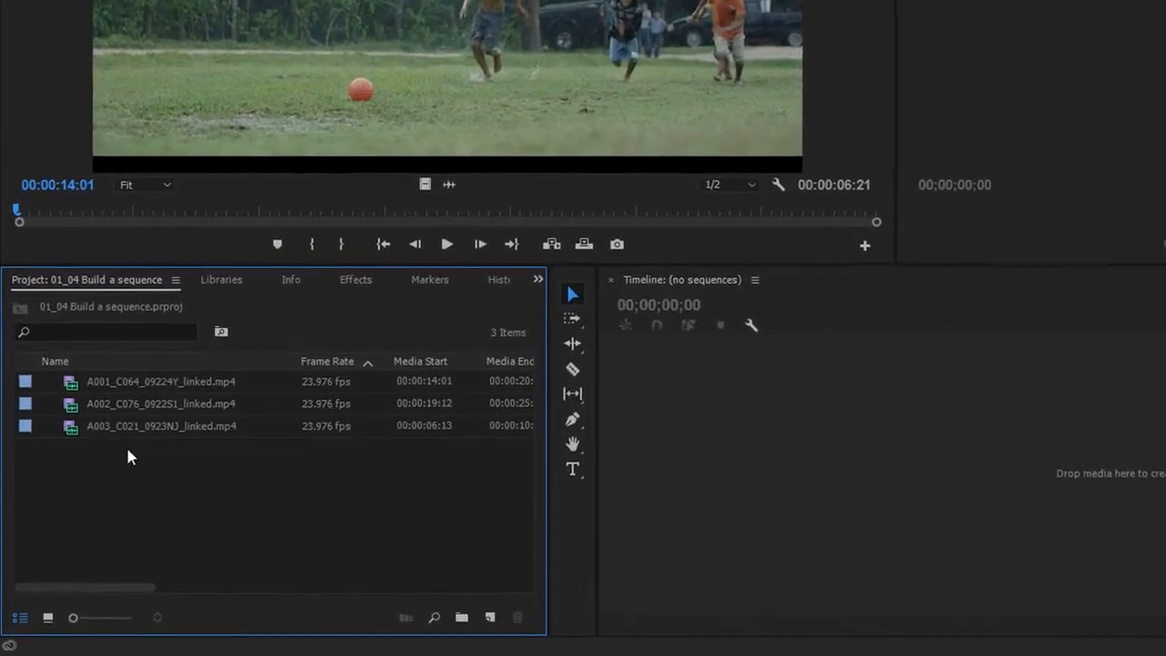
Switch the Project panel to icon view.
click(62, 459)
click(62, 438)
click(84, 343)
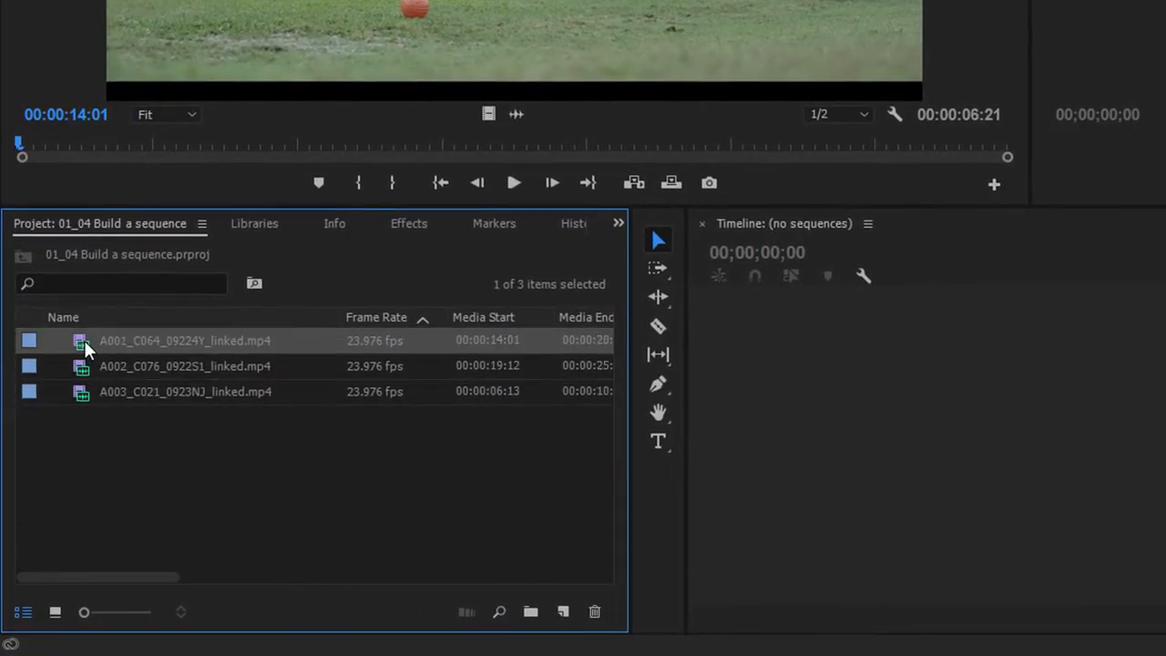
click(55, 613)
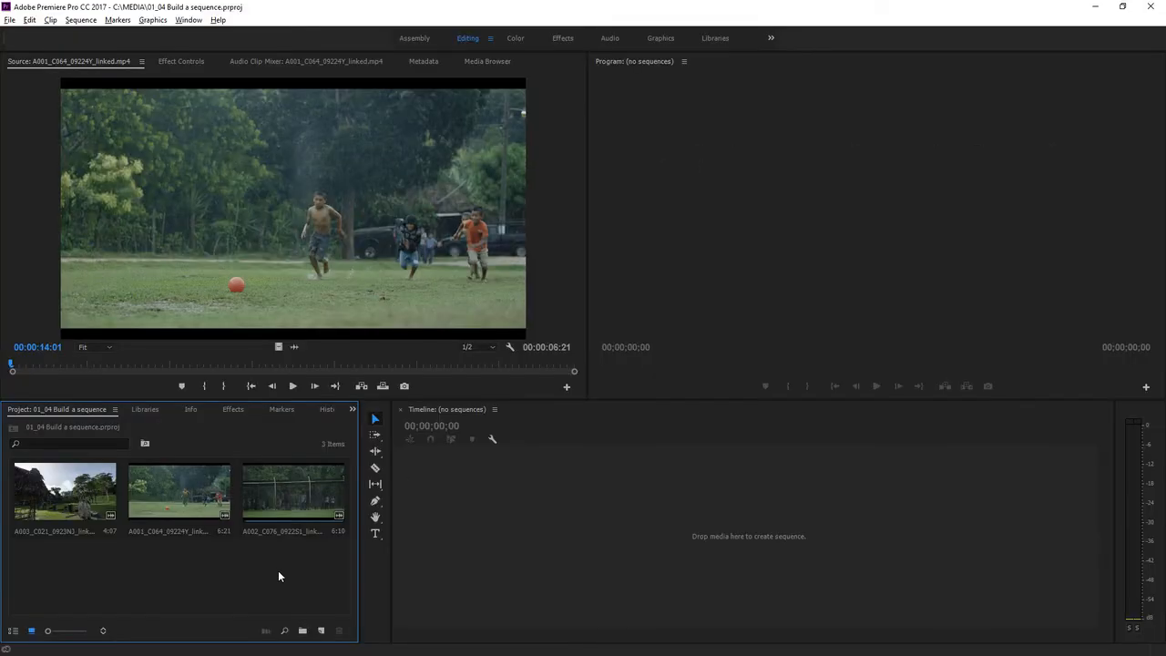
Select all three clips in the Project panel and drop them into the empty timeline to build a sequence.
drag(278, 571, 88, 480)
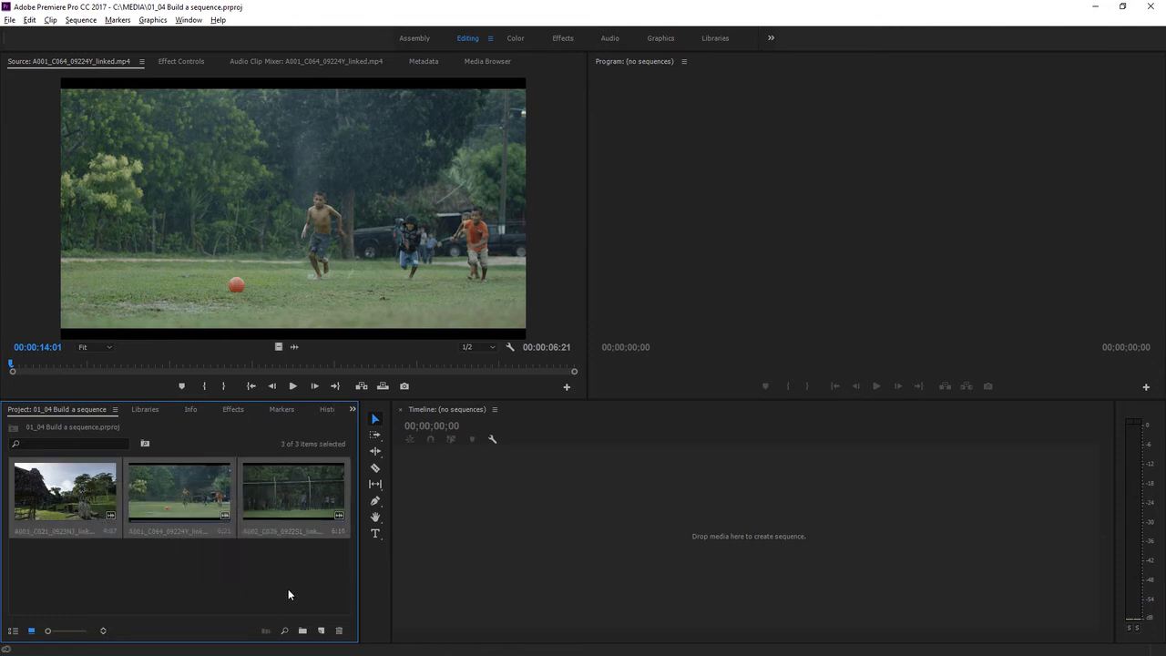
ctrl+click(292, 497)
drag(292, 496, 636, 539)
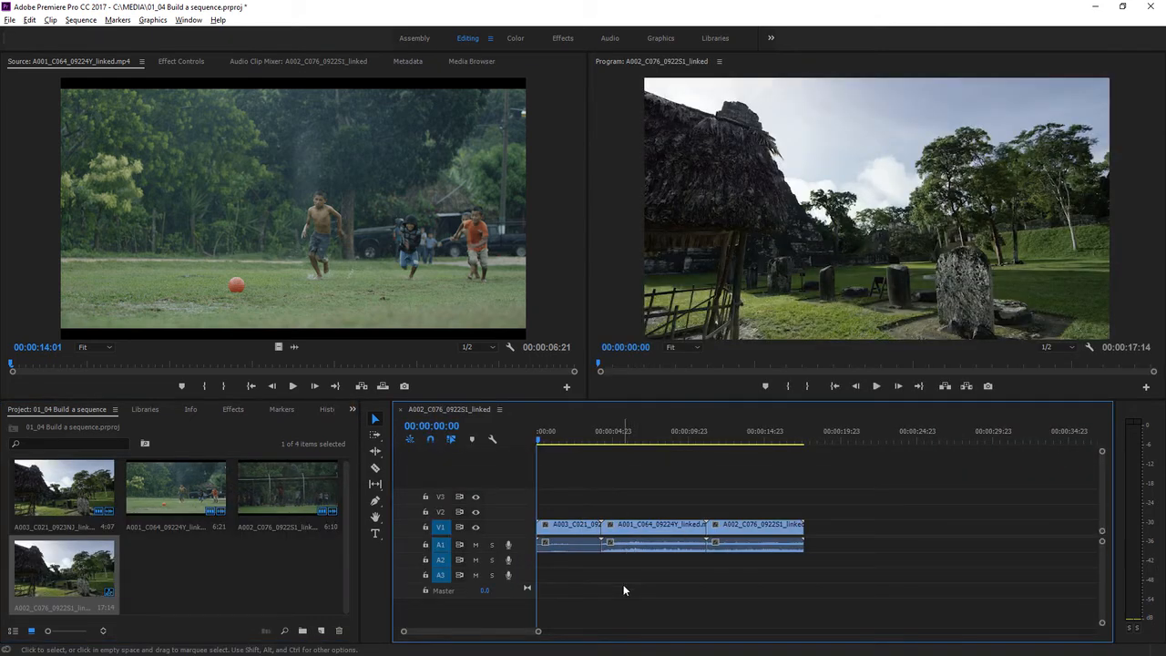
Select the sequence's clips and enlarge the Video 1 track height to show clip thumbnails.
click(570, 534)
click(638, 536)
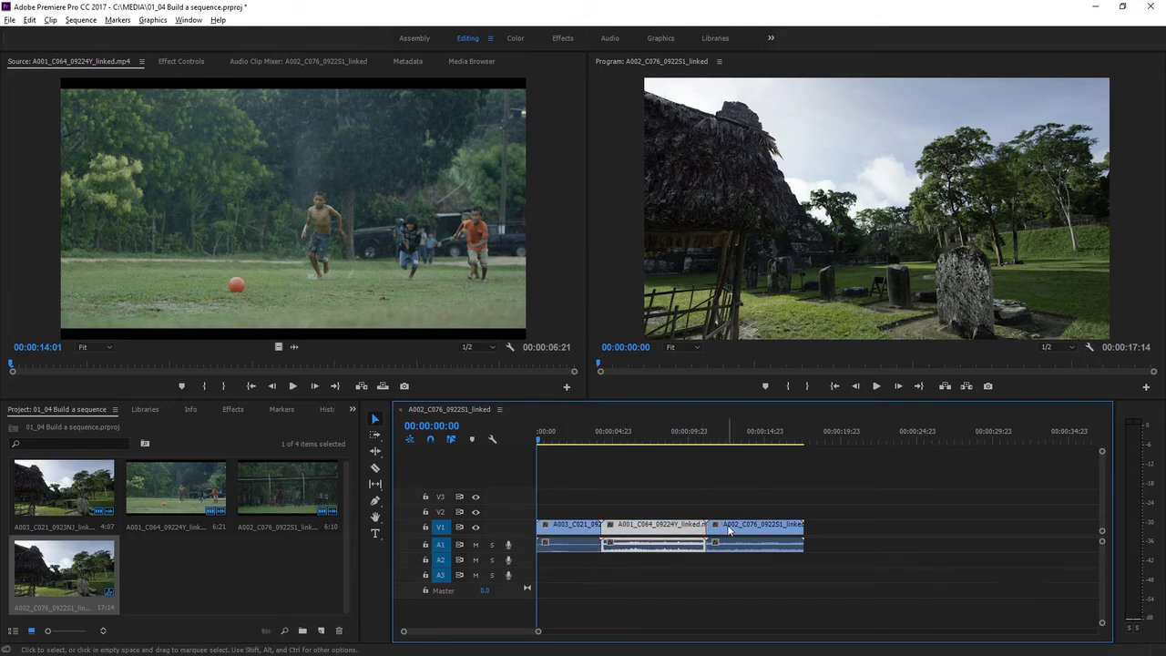
click(729, 534)
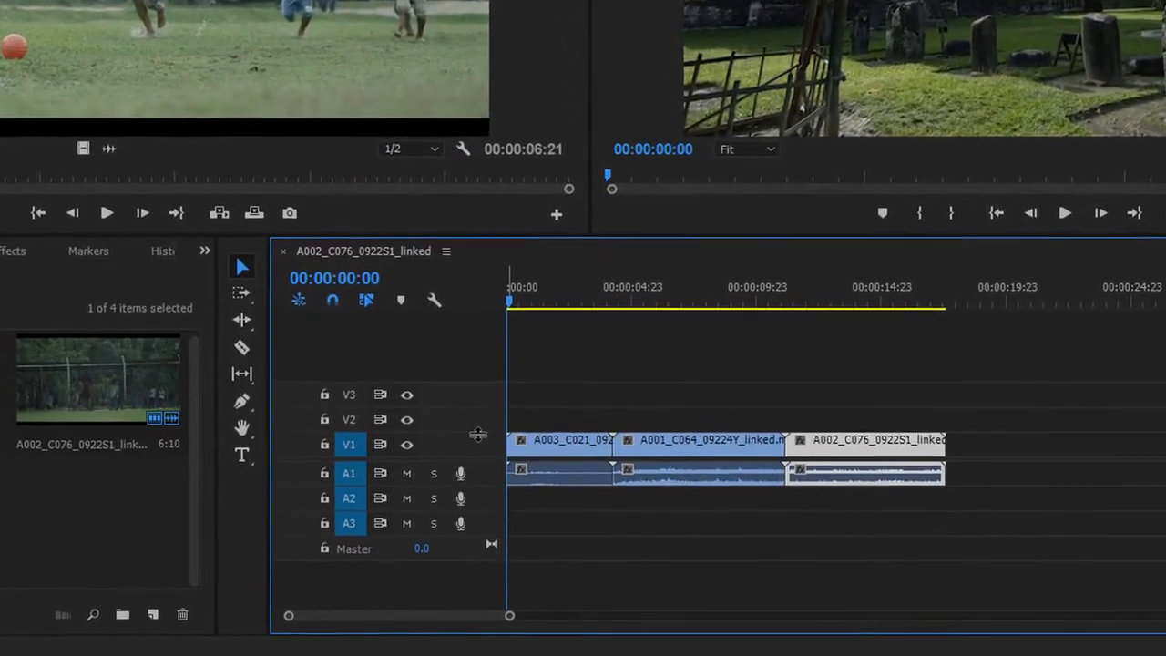
drag(477, 434, 473, 393)
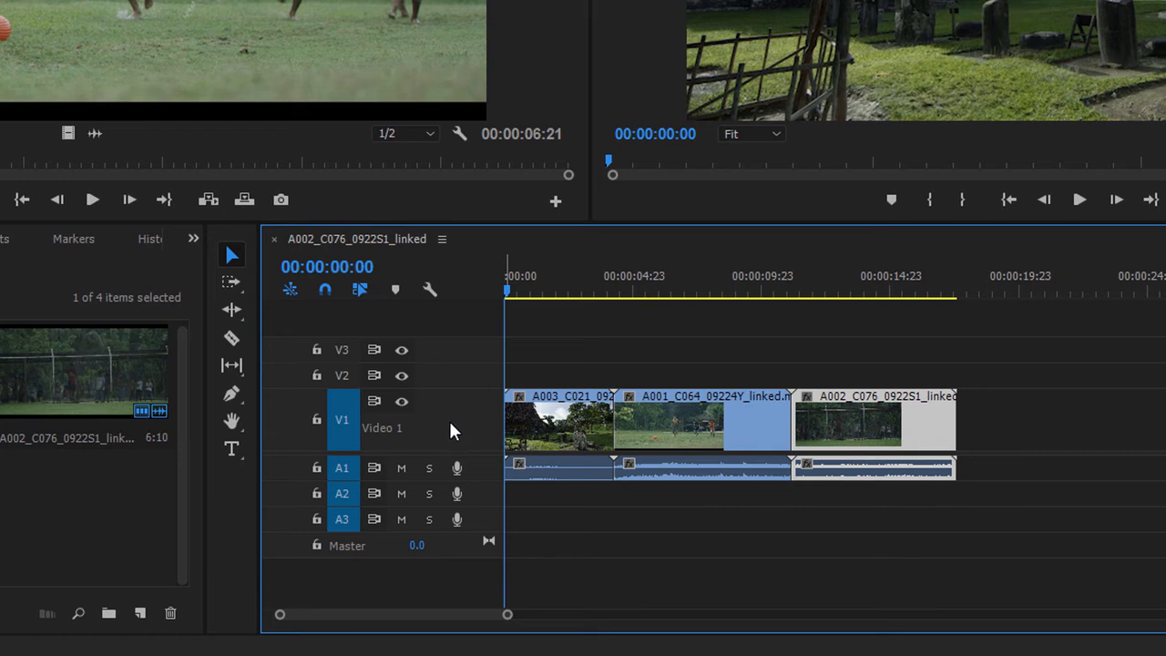
Play back the sequence in the Program Monitor, stopping and scrubbing the playhead through the clips.
click(551, 284)
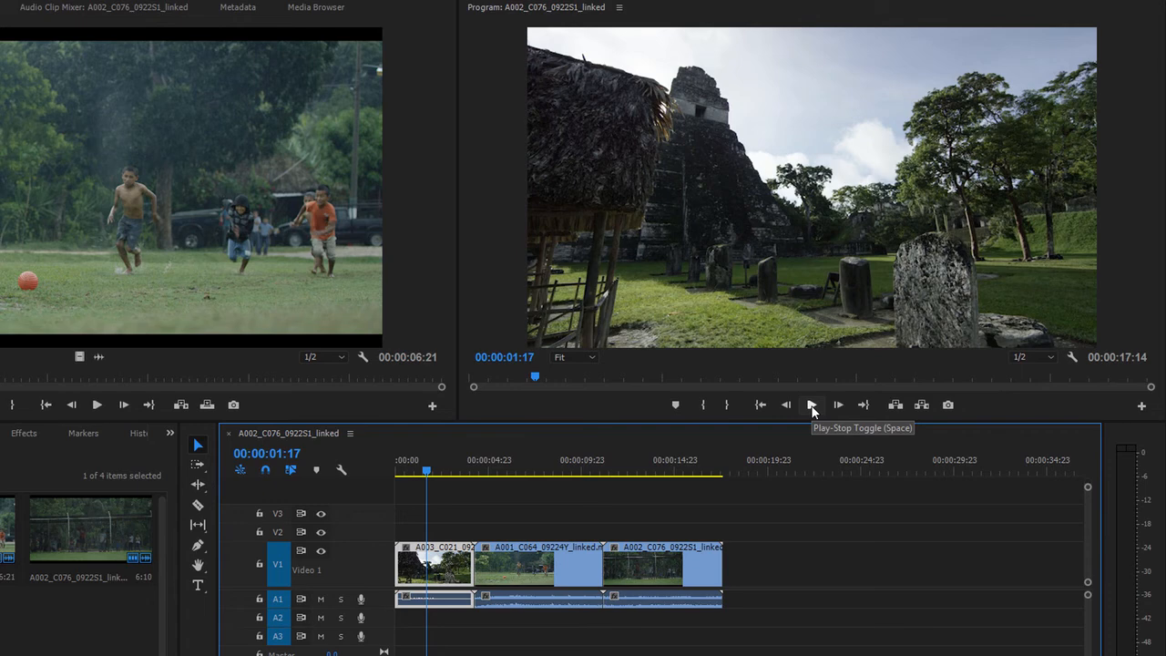
click(812, 405)
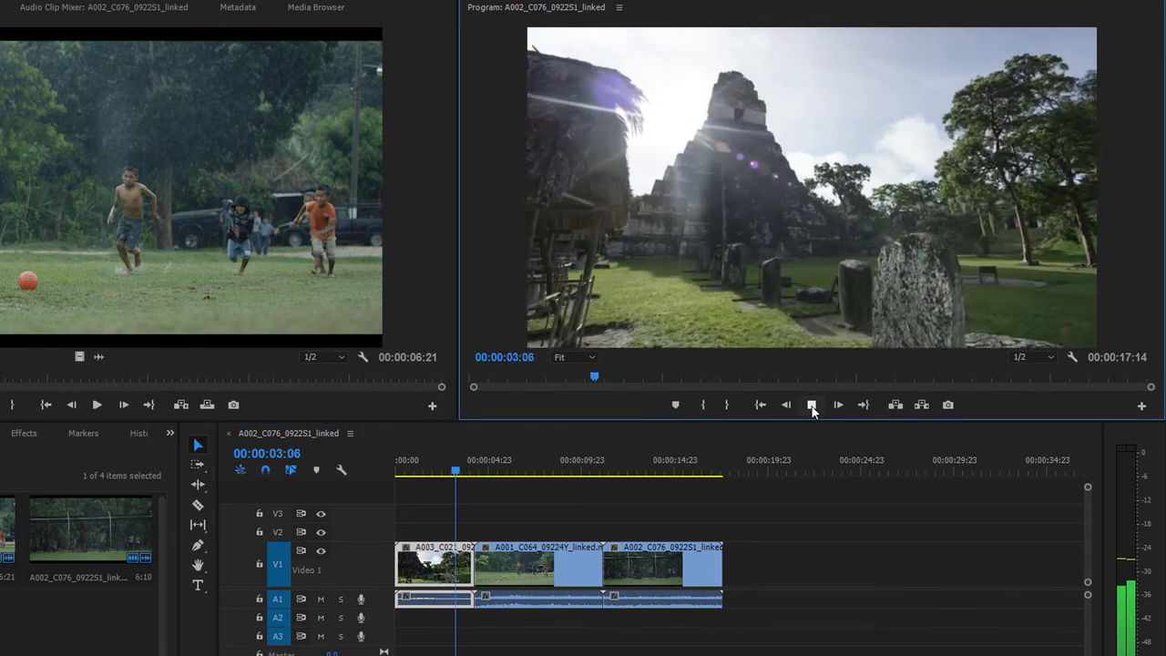
click(812, 405)
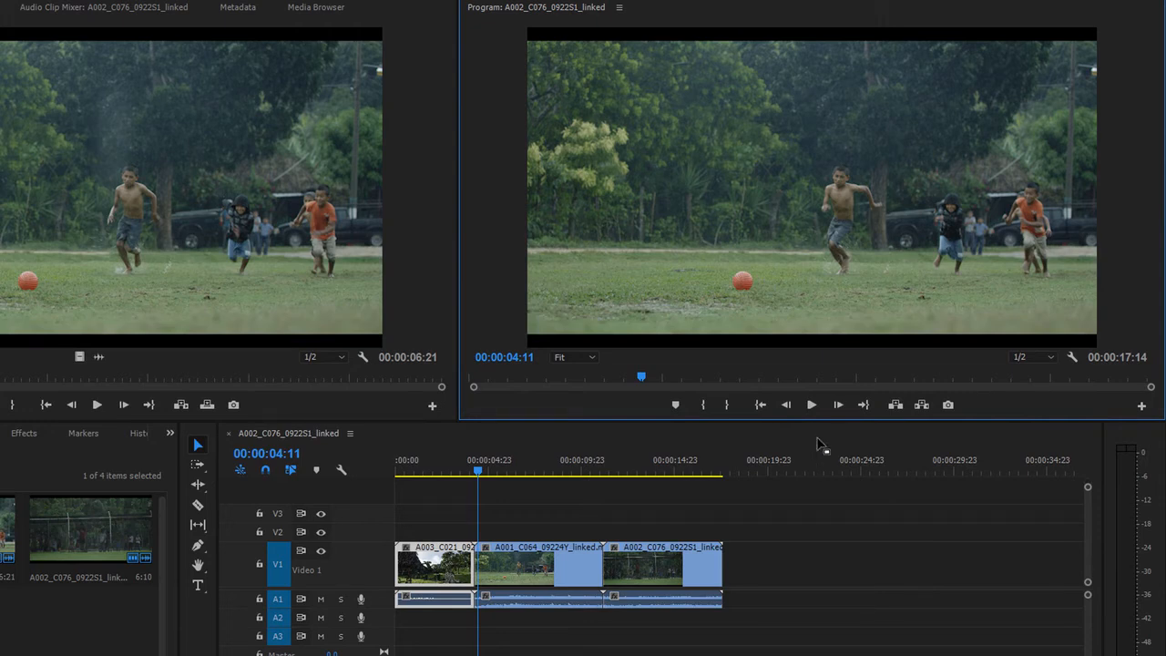
key(space)
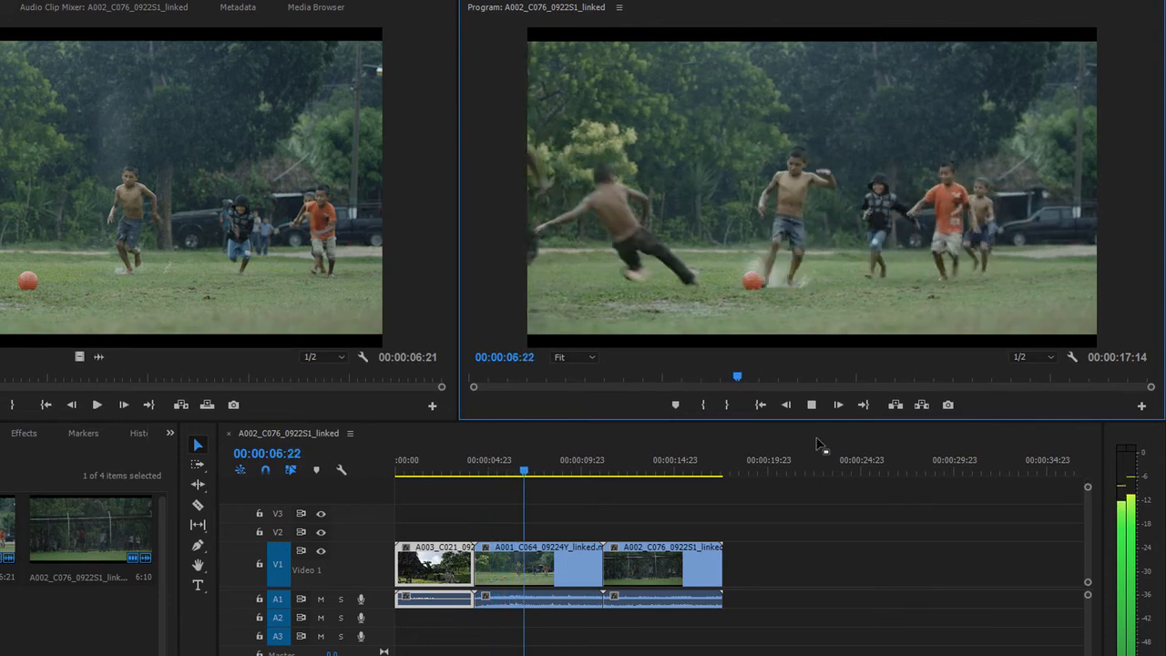
key(space)
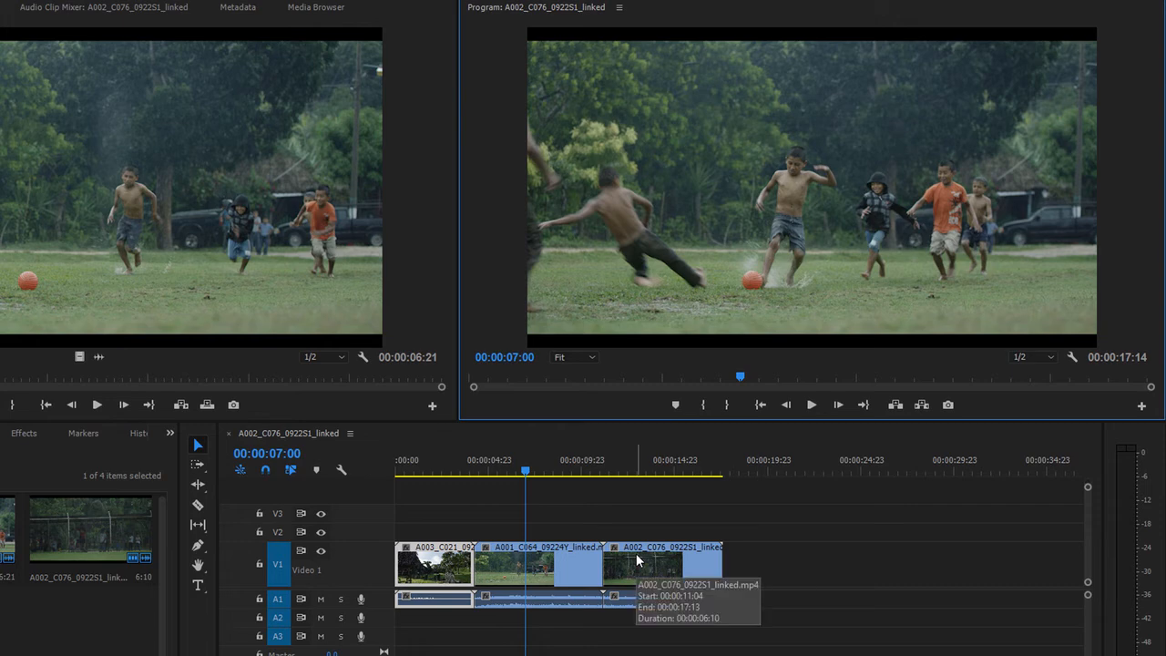
click(814, 407)
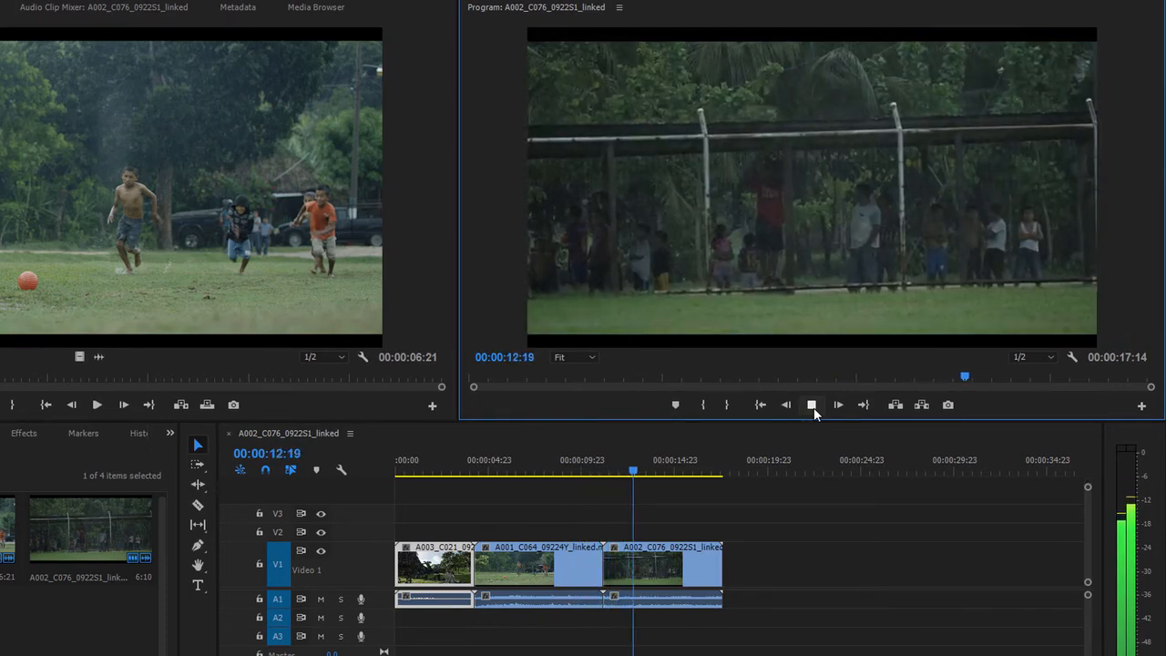
click(814, 407)
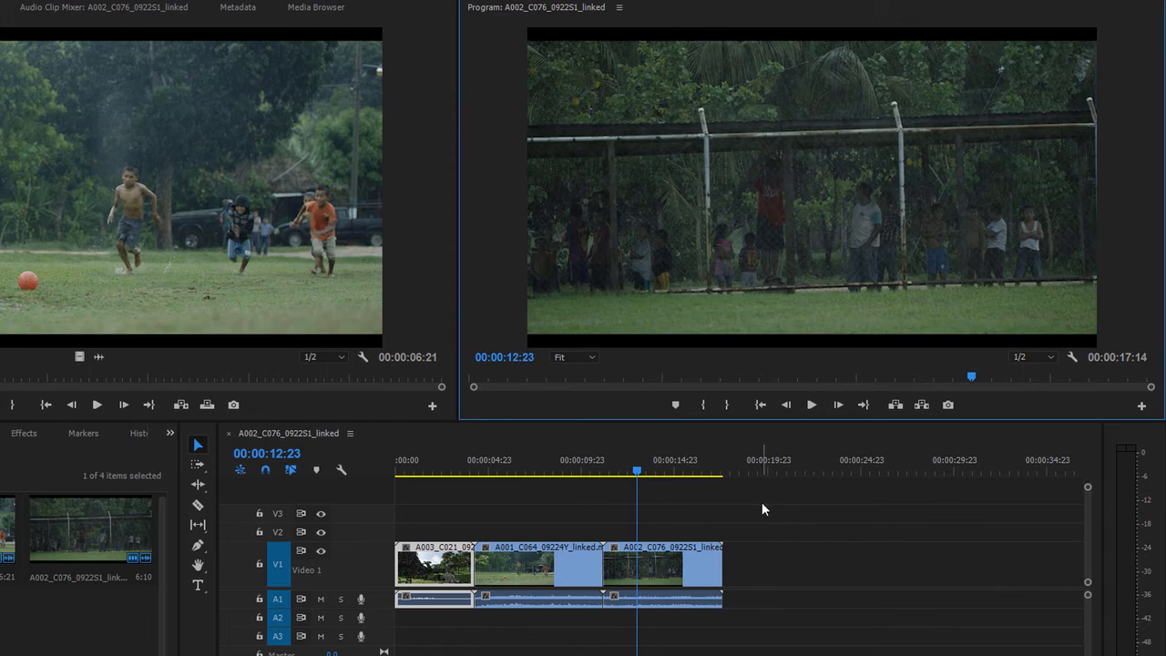
drag(638, 472, 572, 472)
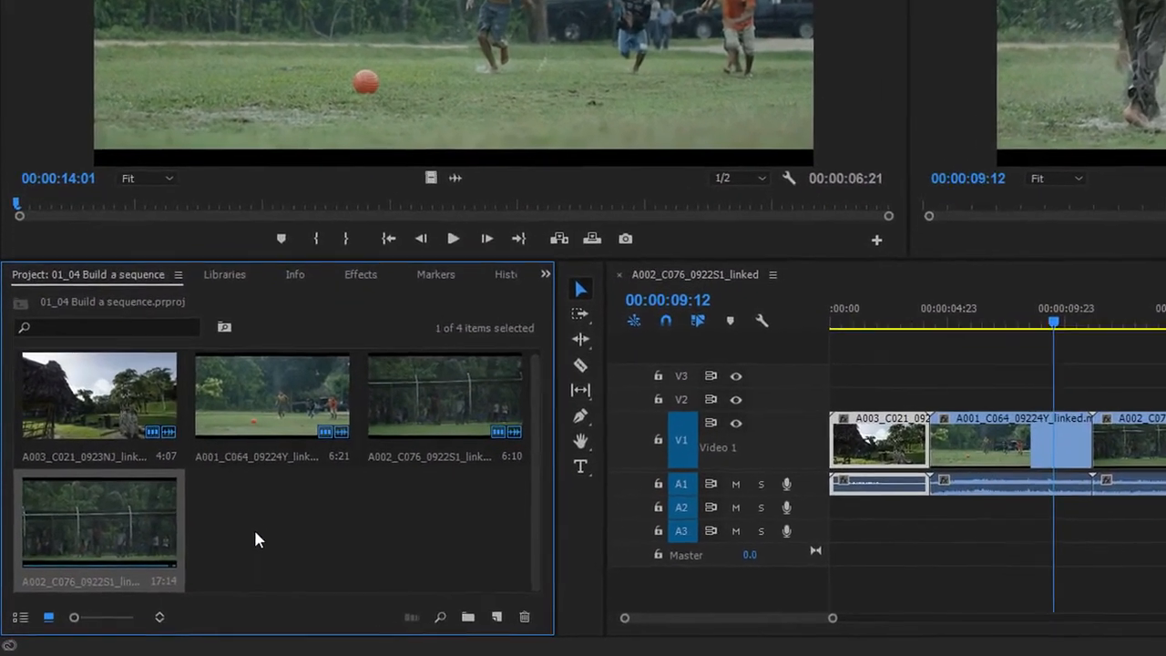
Switch the Project panel back to list view.
click(255, 537)
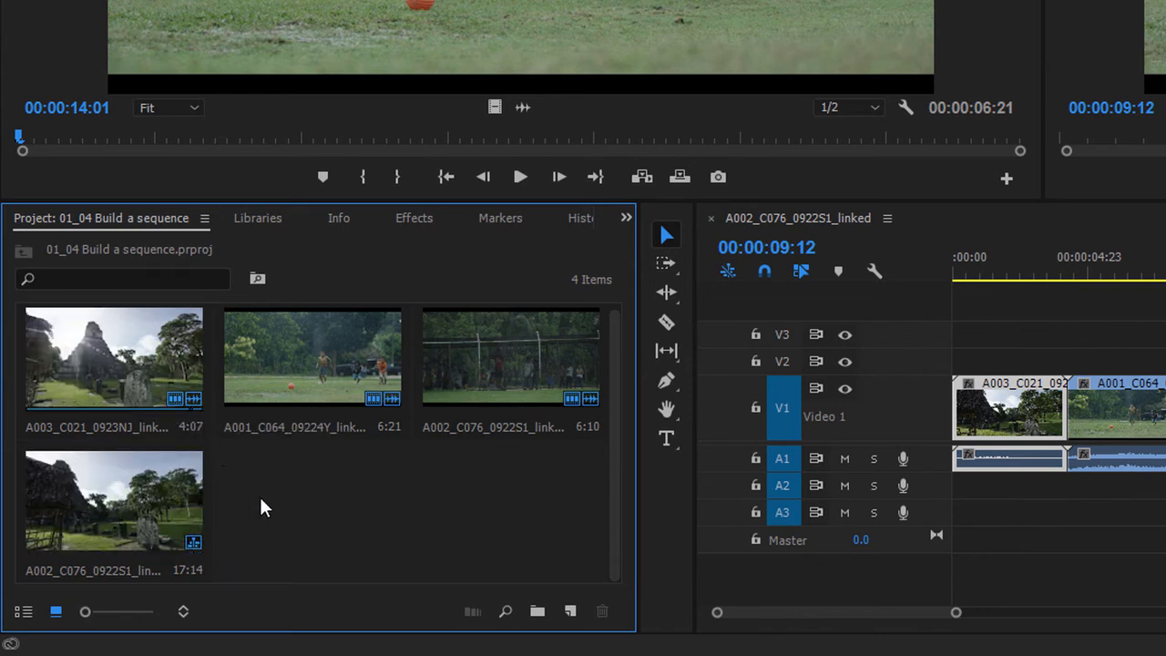
click(22, 611)
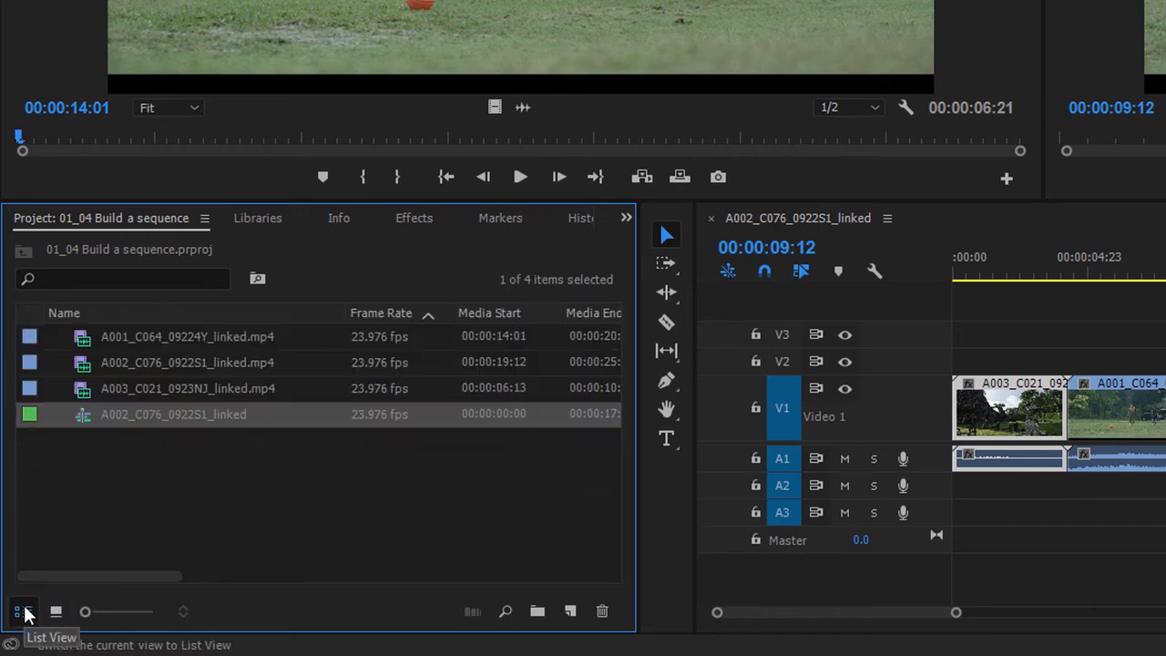
click(101, 473)
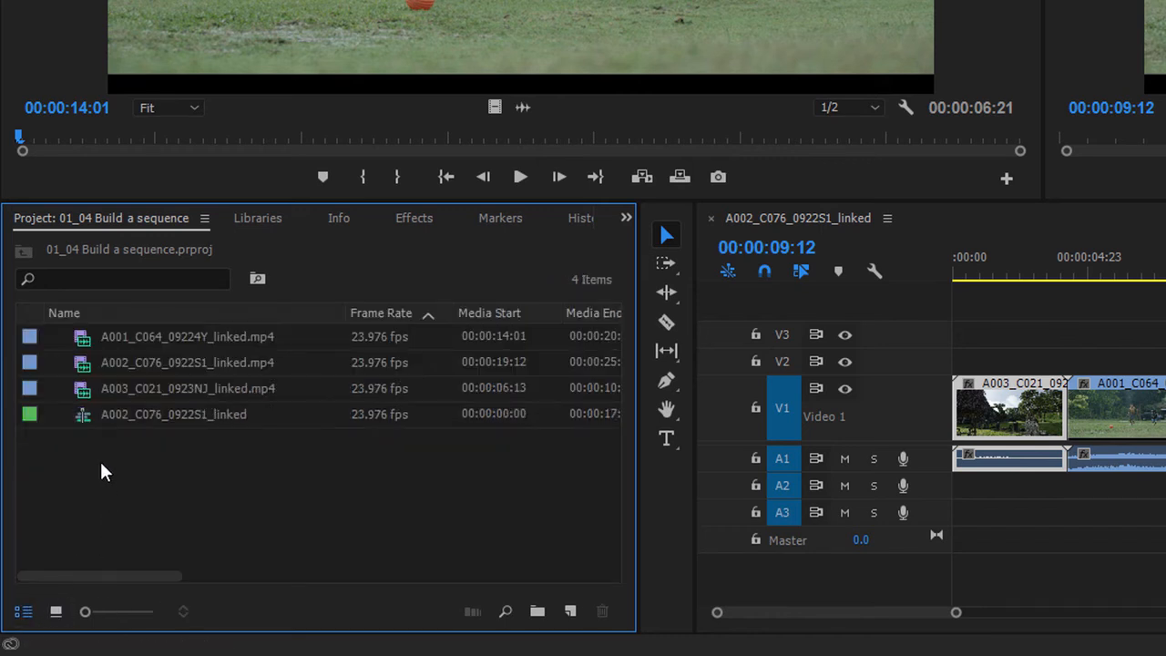
Rename the sequence in the Project panel to First Sequence.
click(150, 421)
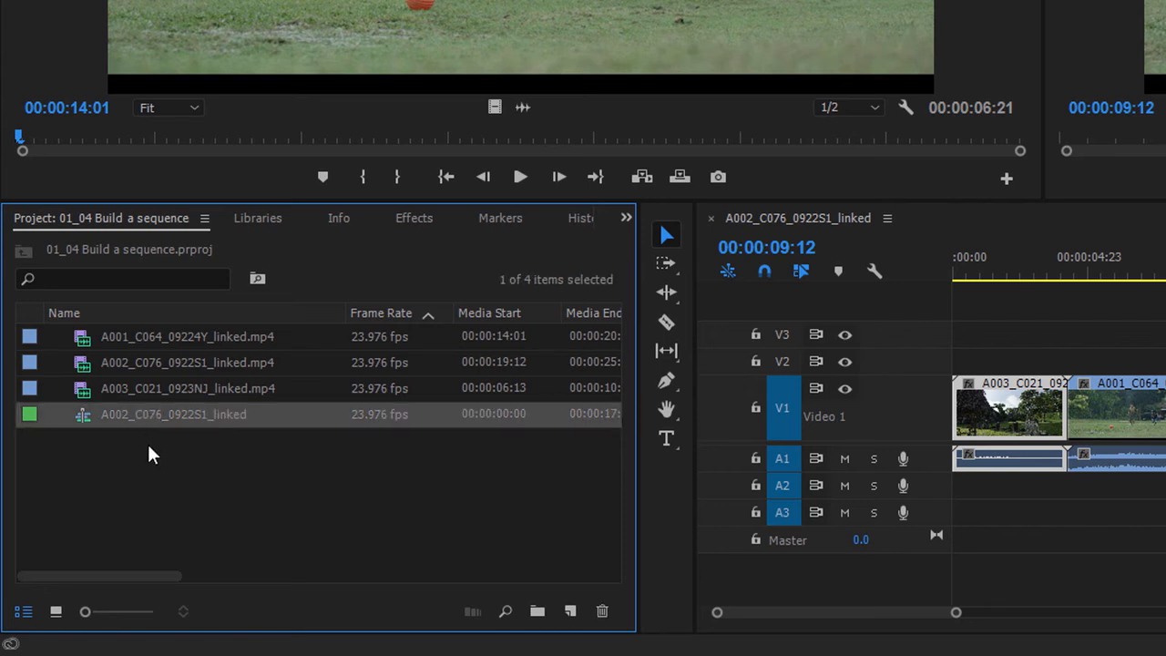
click(150, 413)
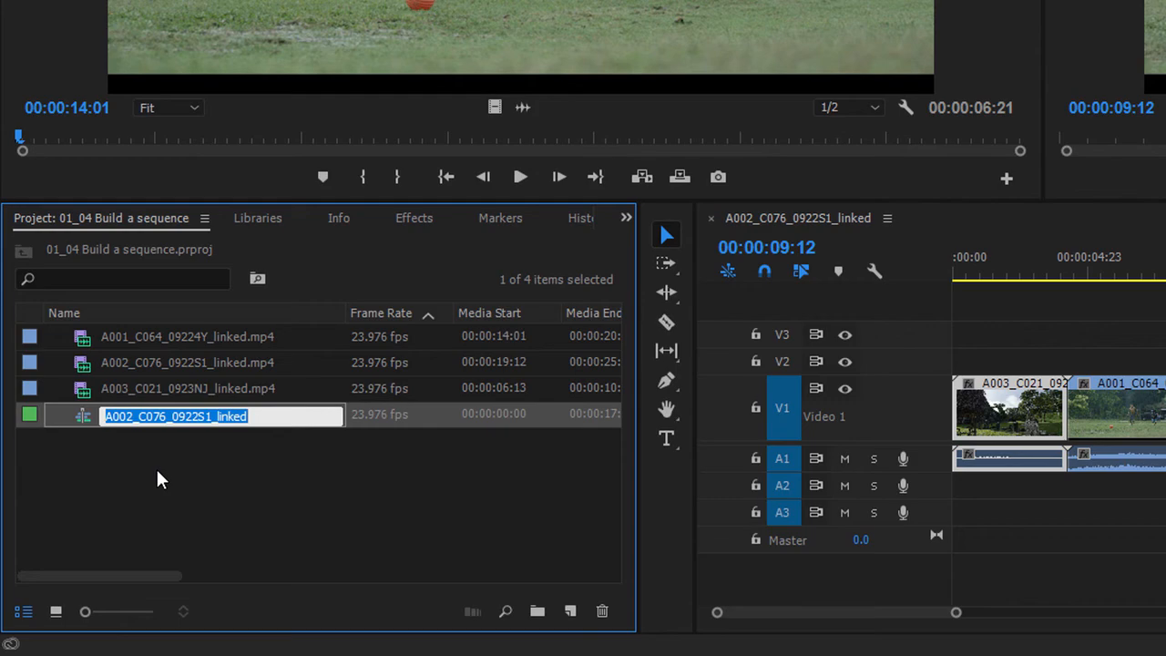
text(First Sequence)
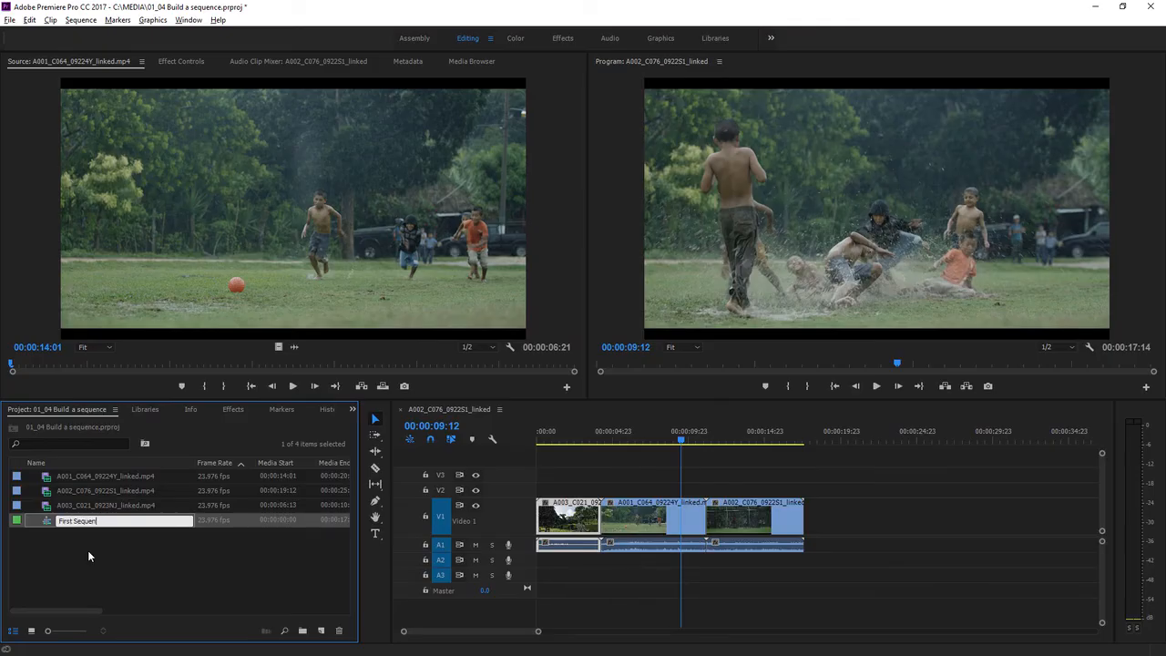
click(87, 566)
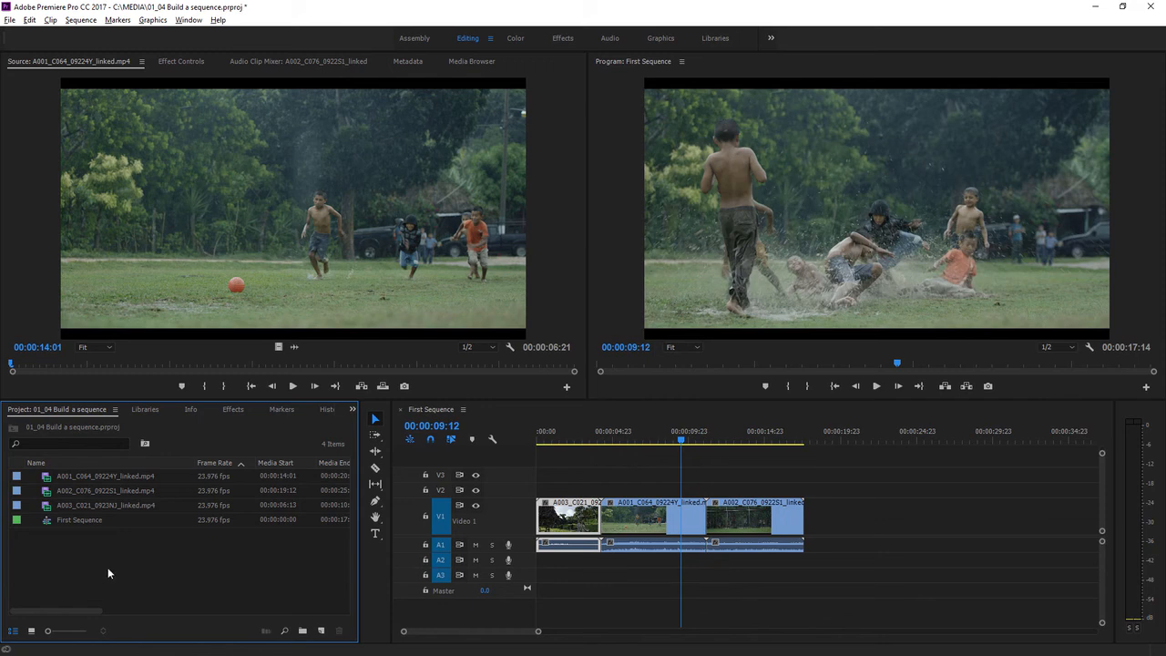
Delete the A001_C064_09224Y_linked clip from the timeline and undo the deletion.
click(559, 456)
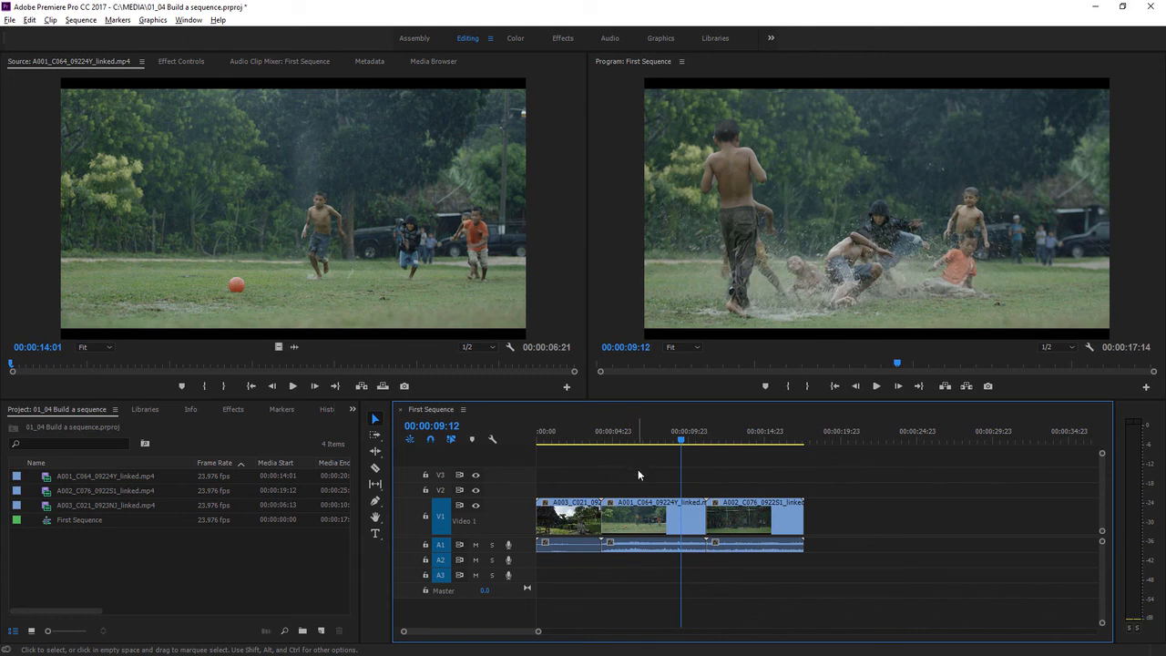
click(643, 513)
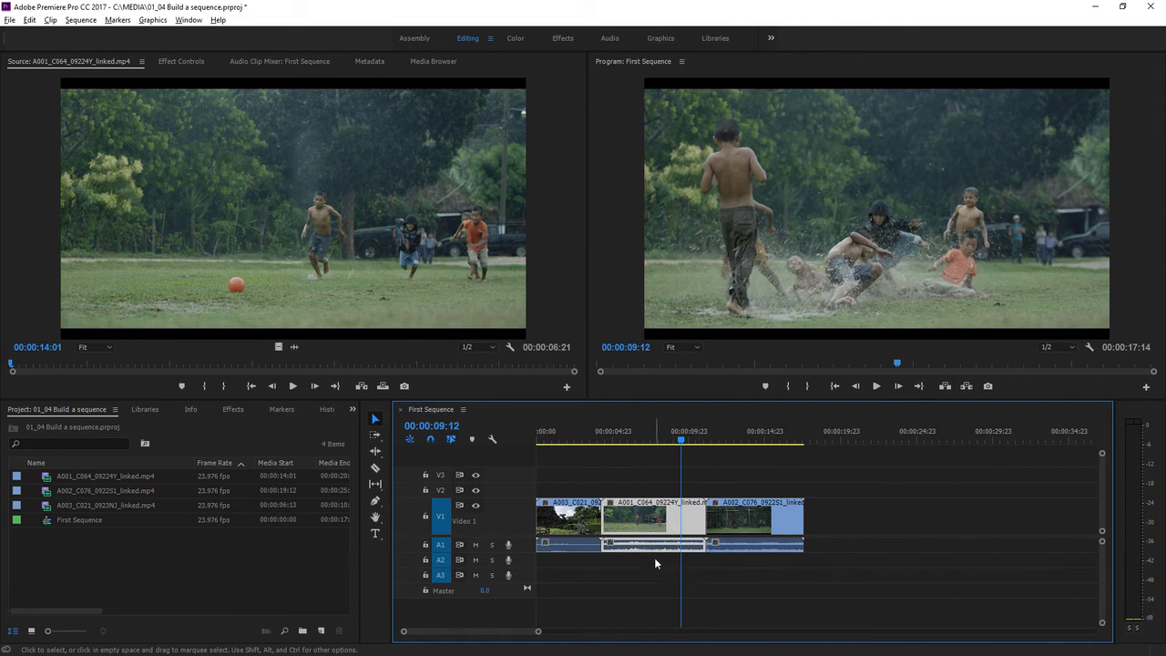
key(Delete)
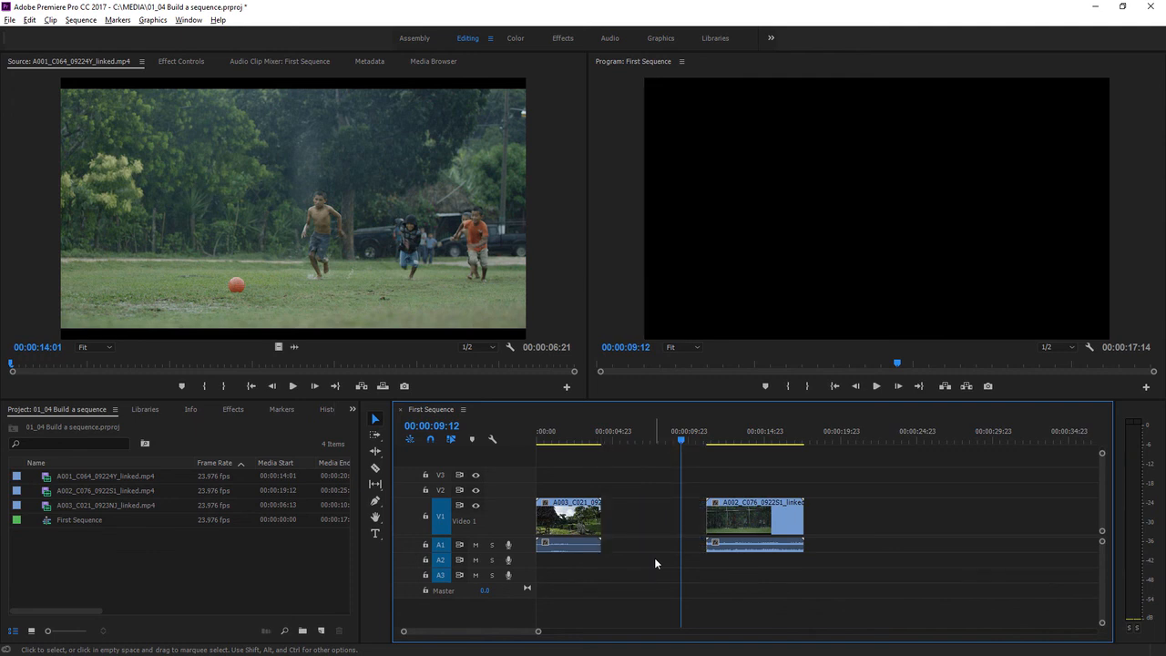
key(ctrl+z)
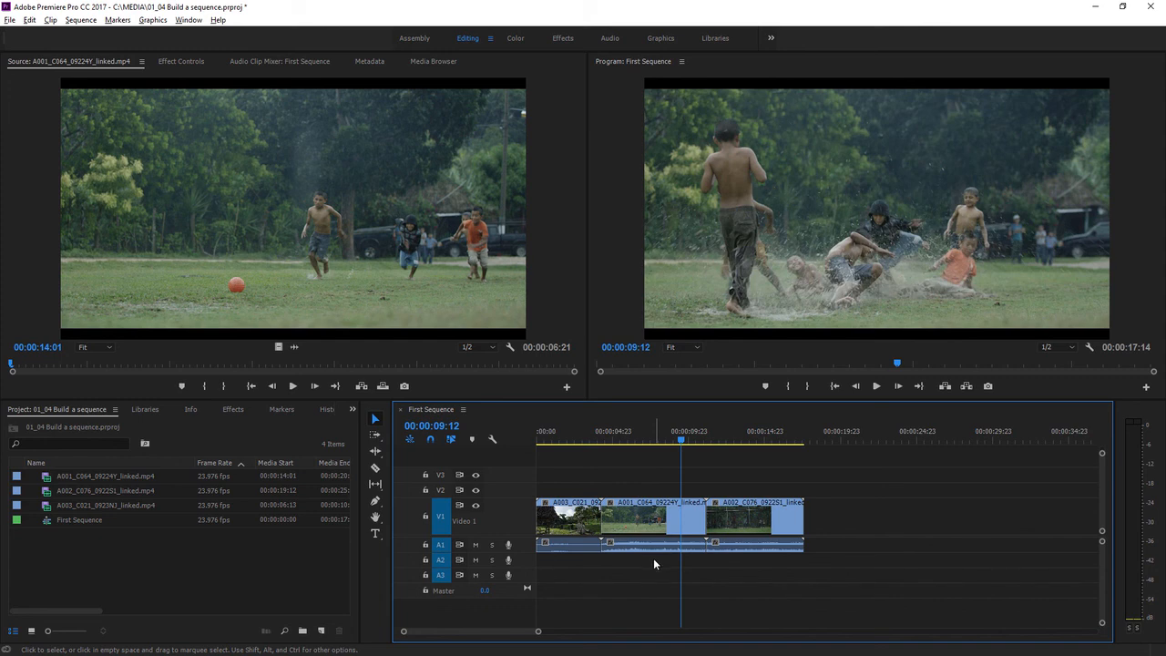
Ripple delete the A001_C064_09224Y_linked clip from the sequence, closing the gap.
click(661, 536)
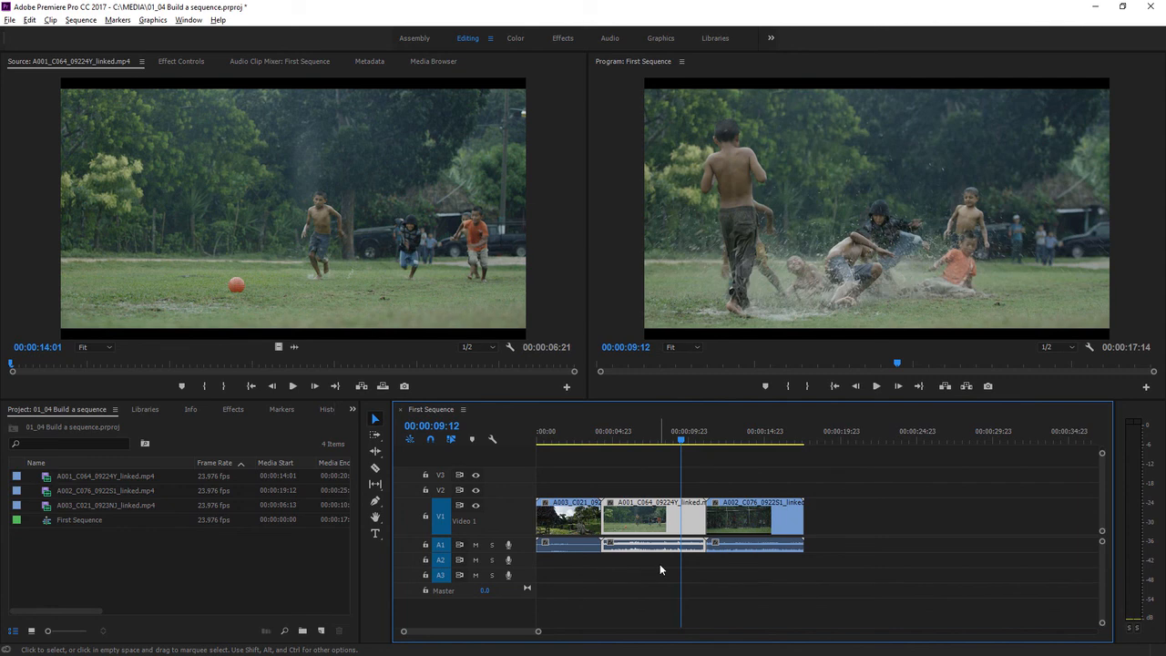
key(shift)
key(shift+Delete)
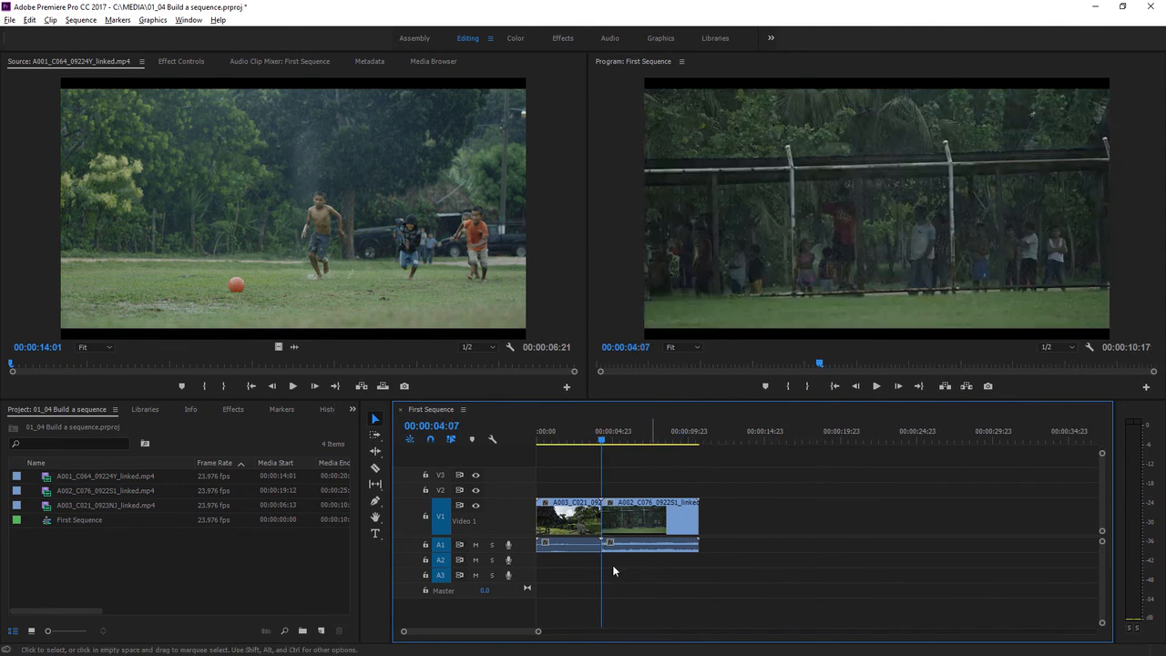
Switch the Project panel to icon view and append the A001_C064_09224Y_linked clip to the end of the sequence.
click(31, 630)
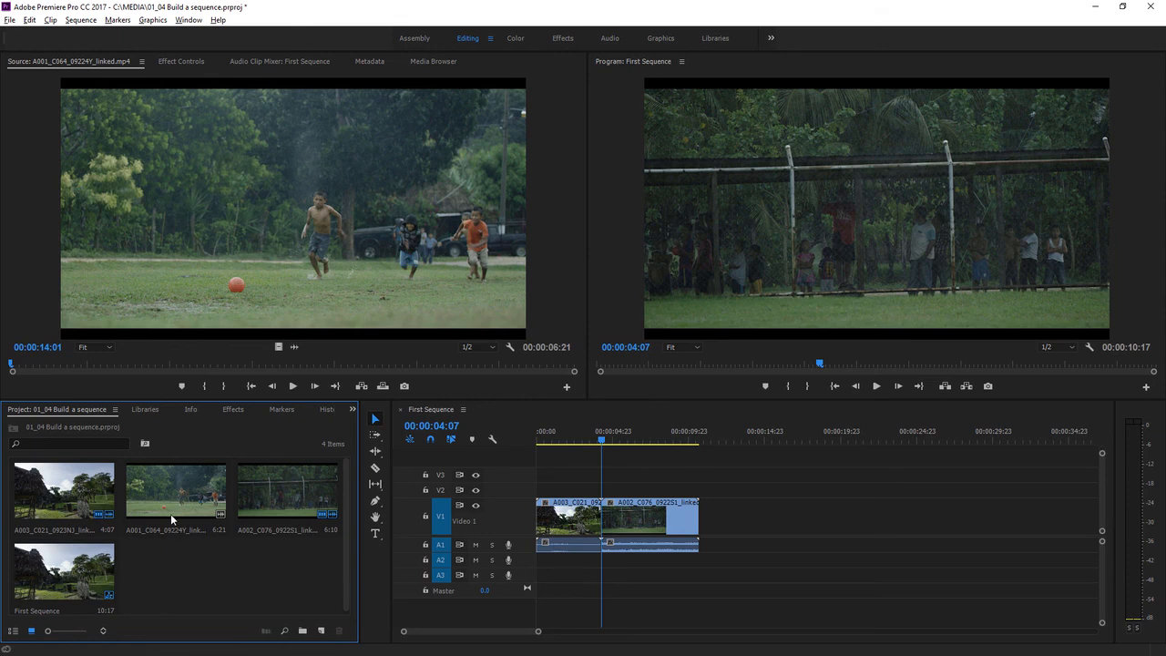
click(182, 534)
drag(176, 481, 712, 540)
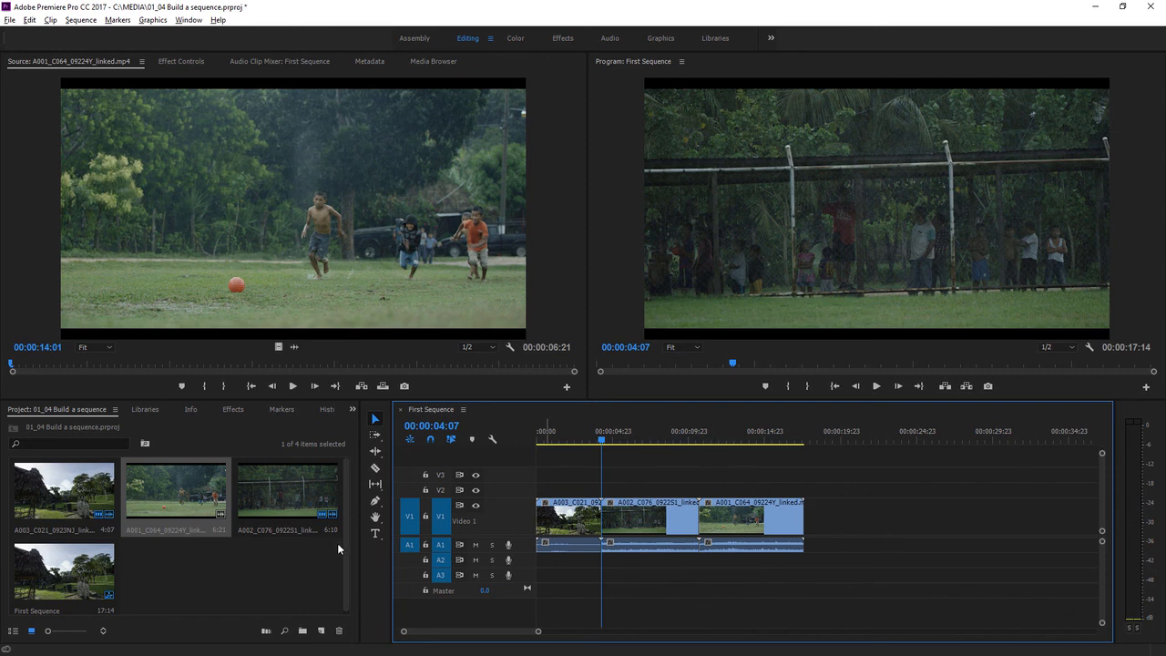
Select the three source clips and create a new sequence from them with New Sequence From Clip.
click(280, 501)
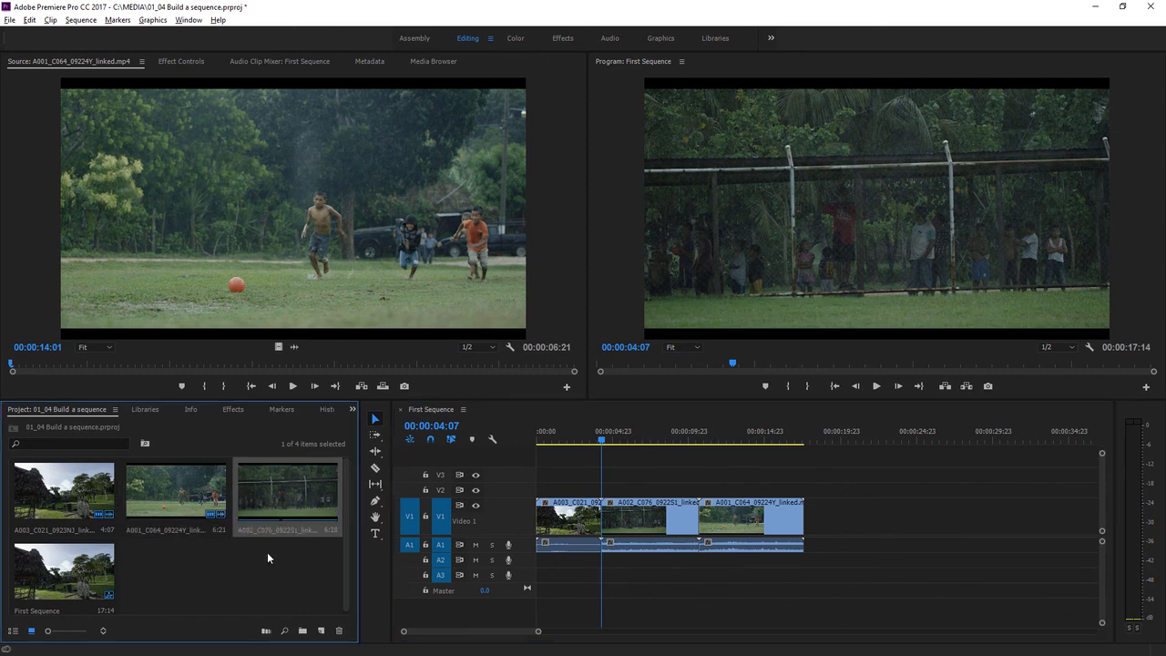
drag(267, 558, 81, 492)
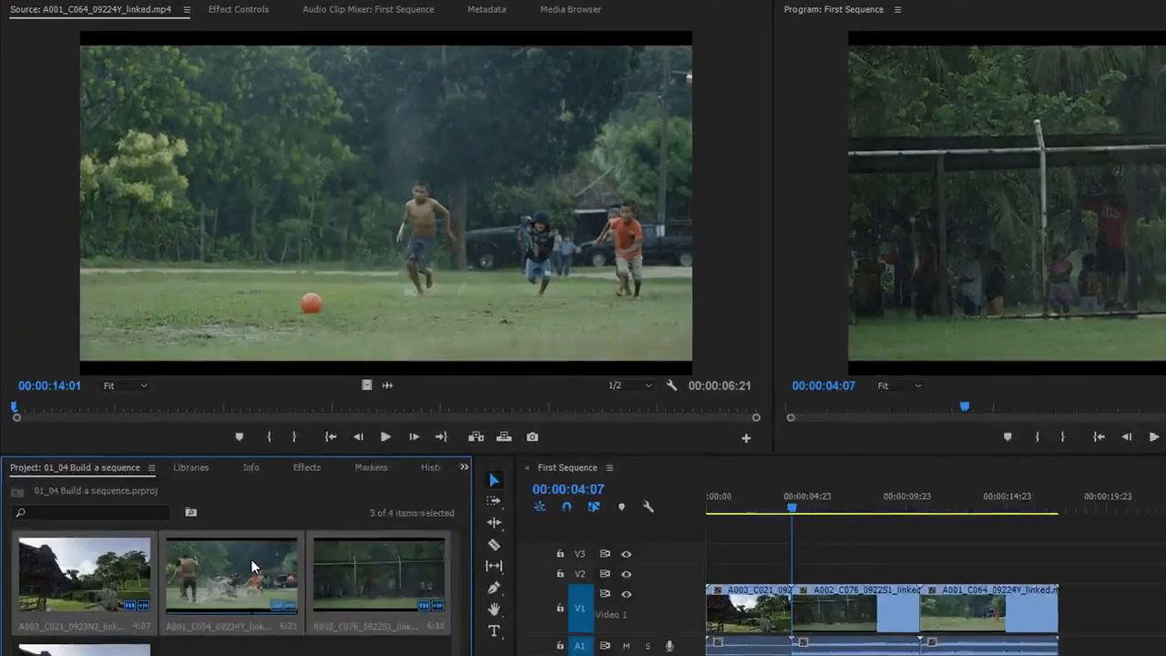
right_click(193, 487)
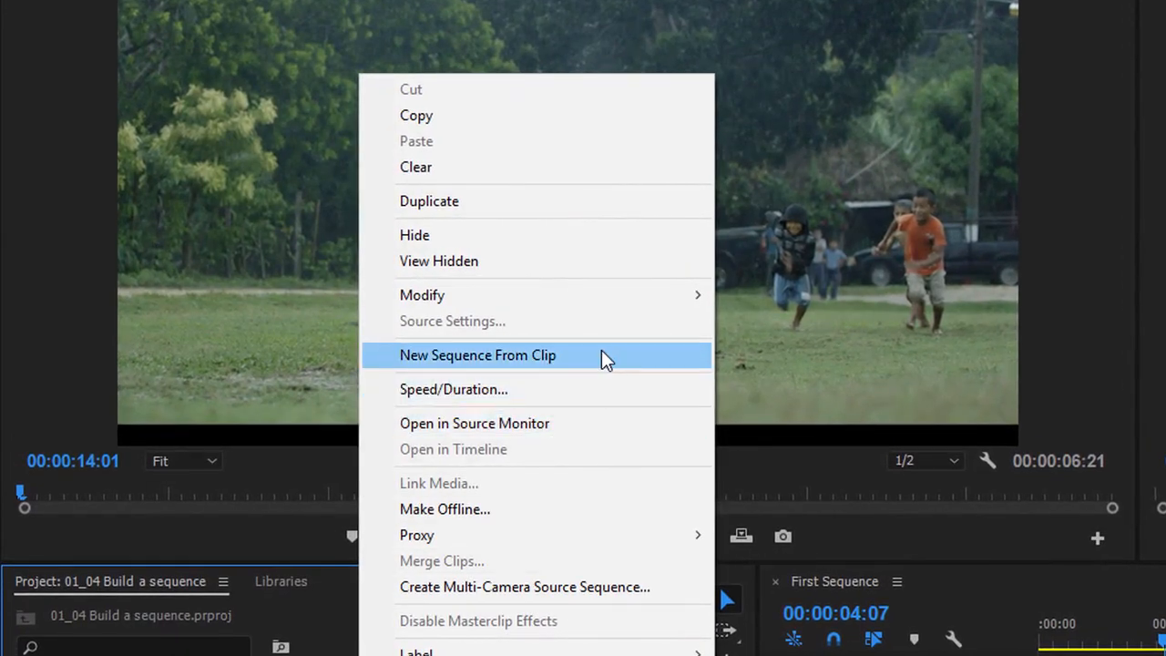
click(602, 356)
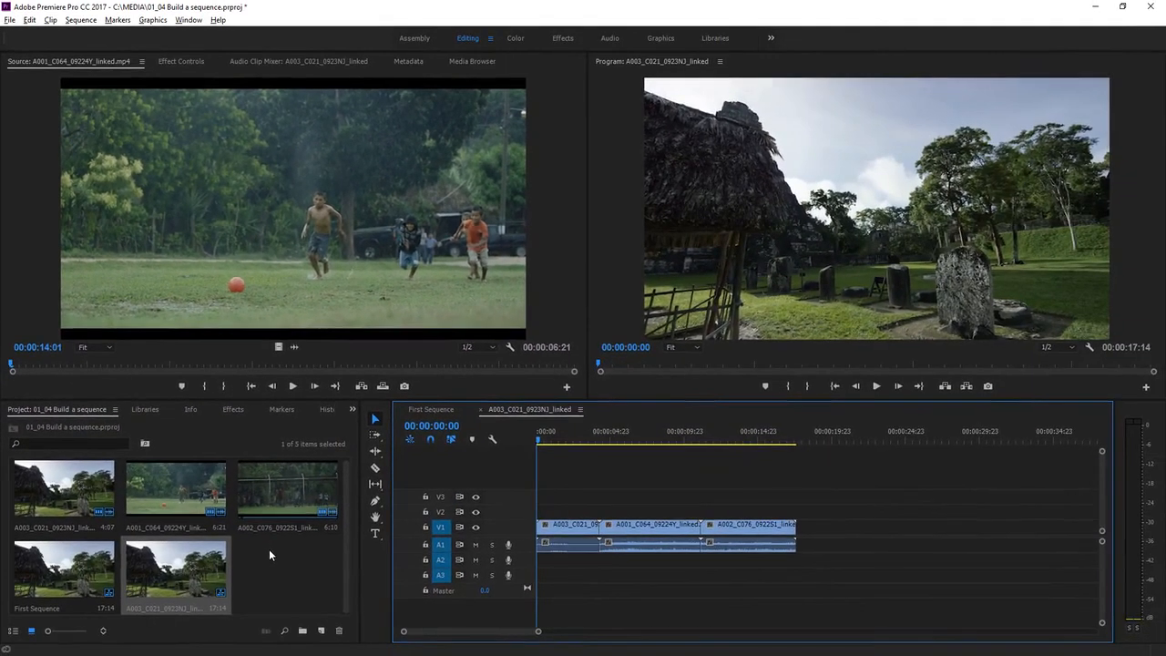